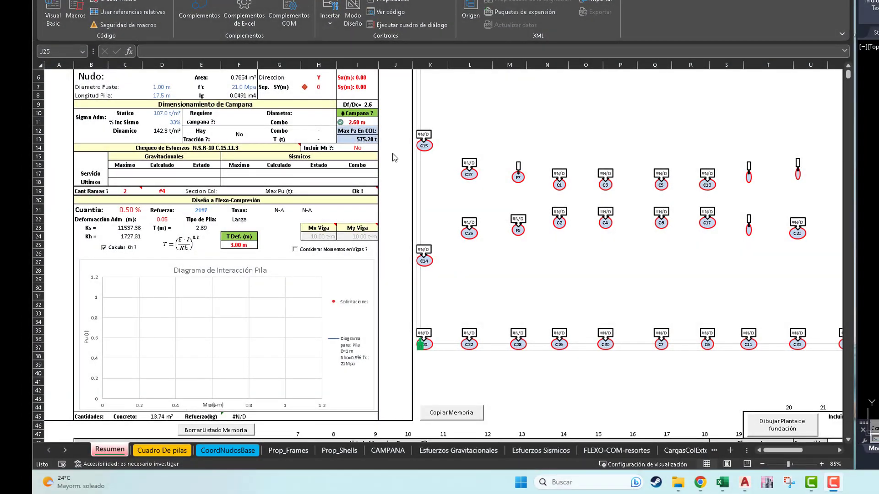
Enter C18 as the node to design in the Diseño de Pilas form on the Resumen sheet.
click(402, 131)
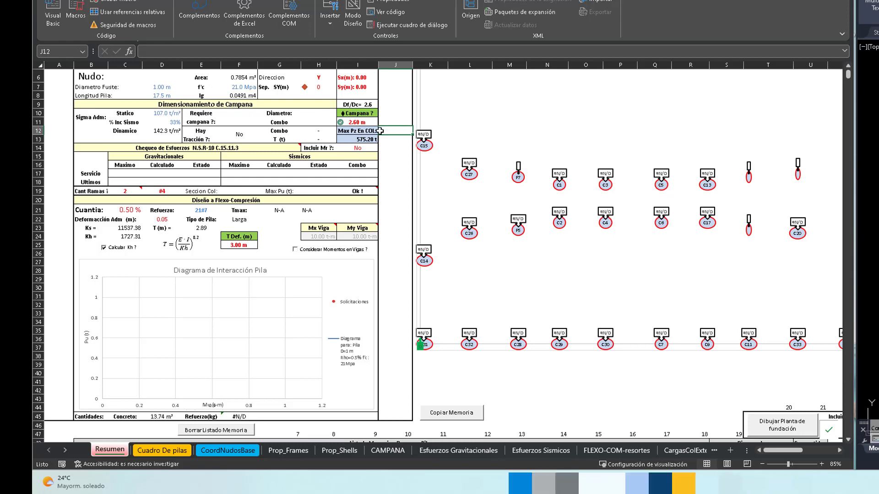
scroll(384, 155, up, 2)
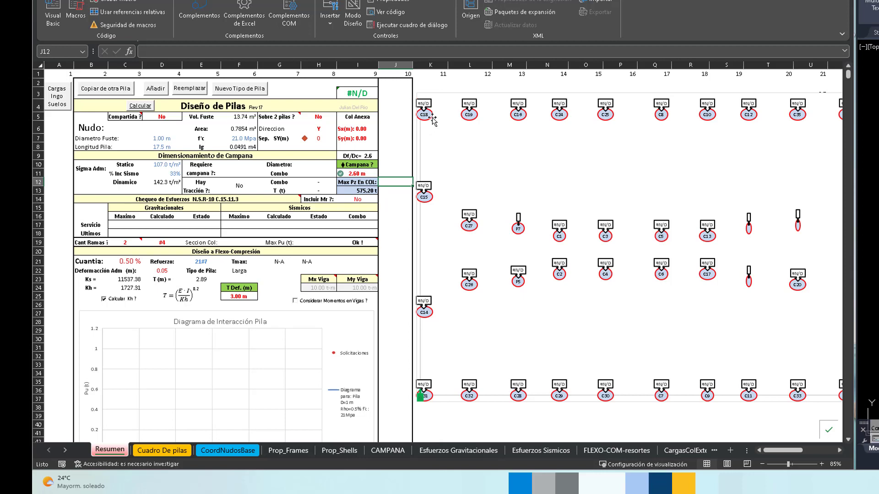
click(130, 132)
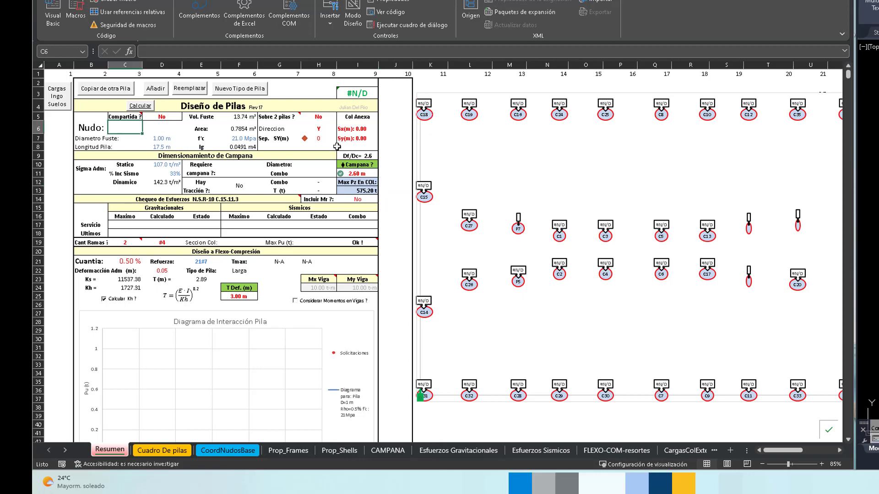
text(C18)
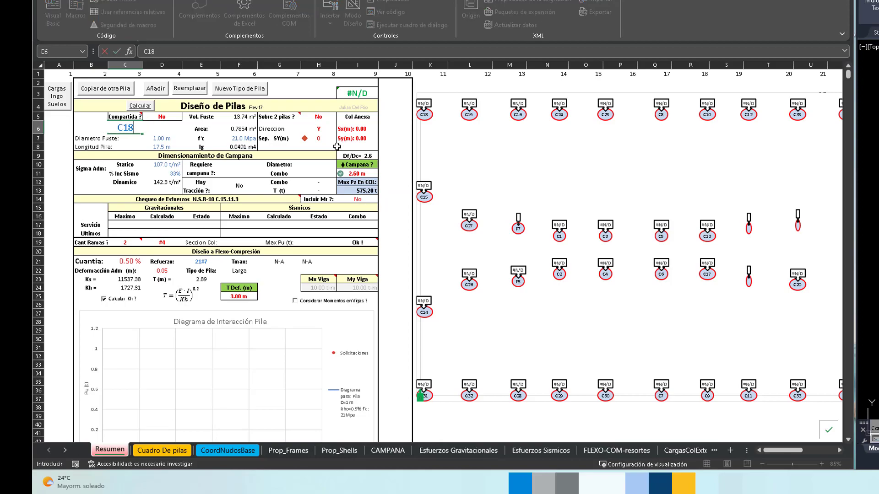
key(Return)
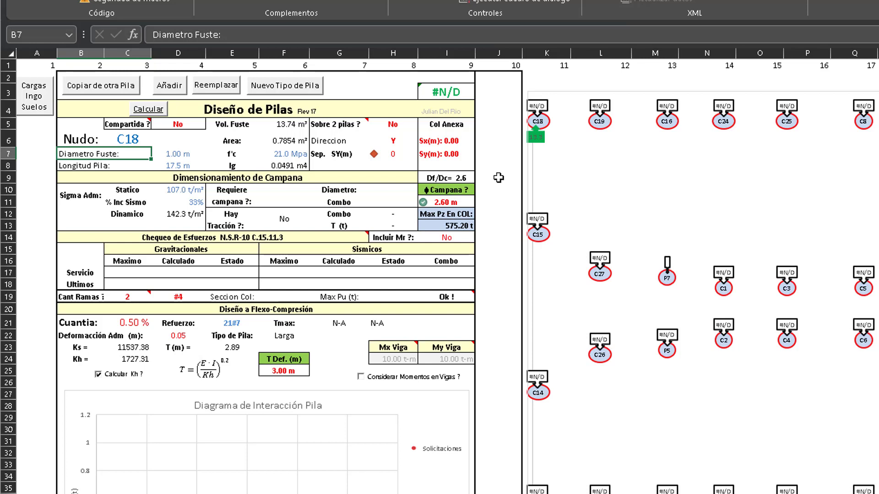
Review the pile's general data, including shaft diameter, pile length and f'c, and the extent of the bell sizing block.
click(161, 154)
drag(92, 108, 328, 165)
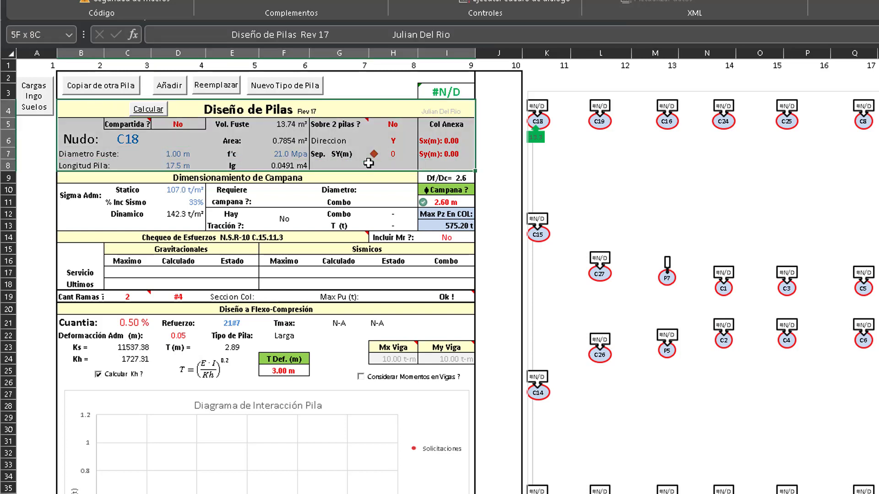
click(191, 138)
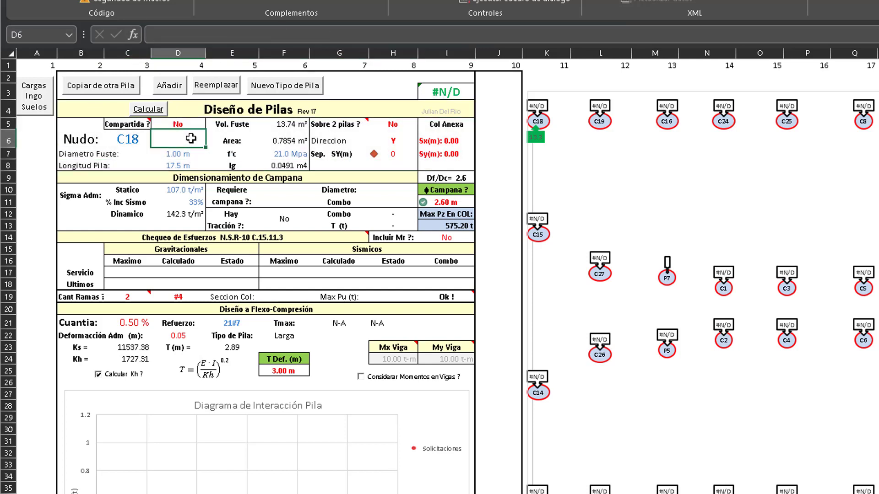
click(179, 158)
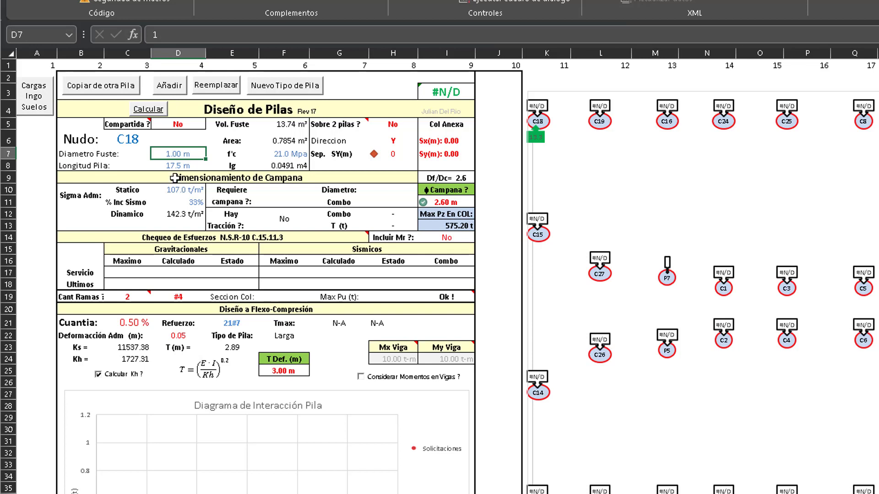
click(295, 151)
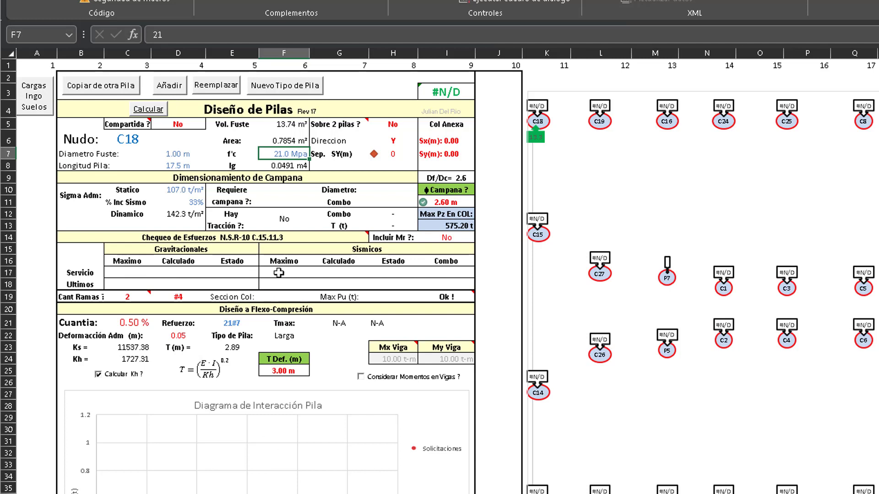
click(70, 181)
drag(71, 182, 440, 222)
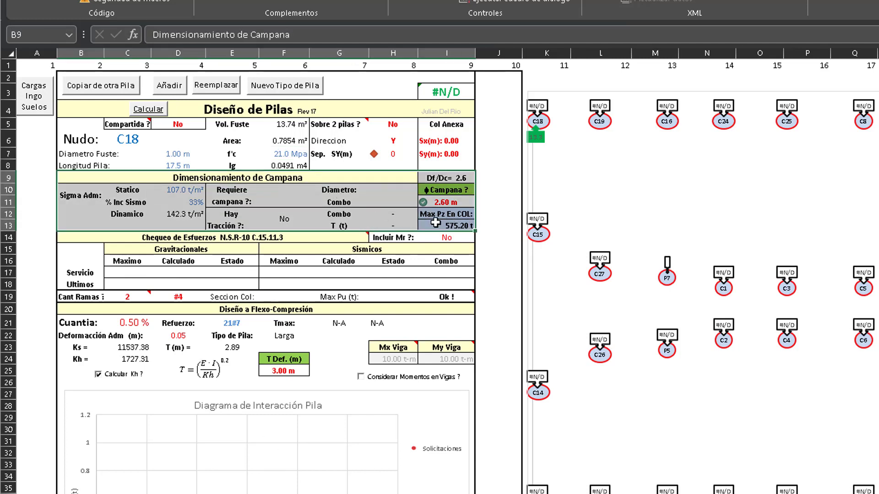
click(367, 92)
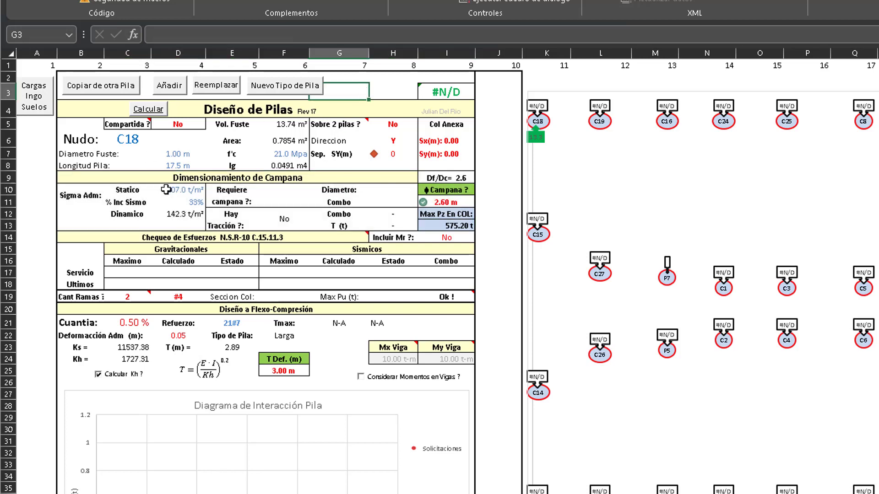
click(171, 155)
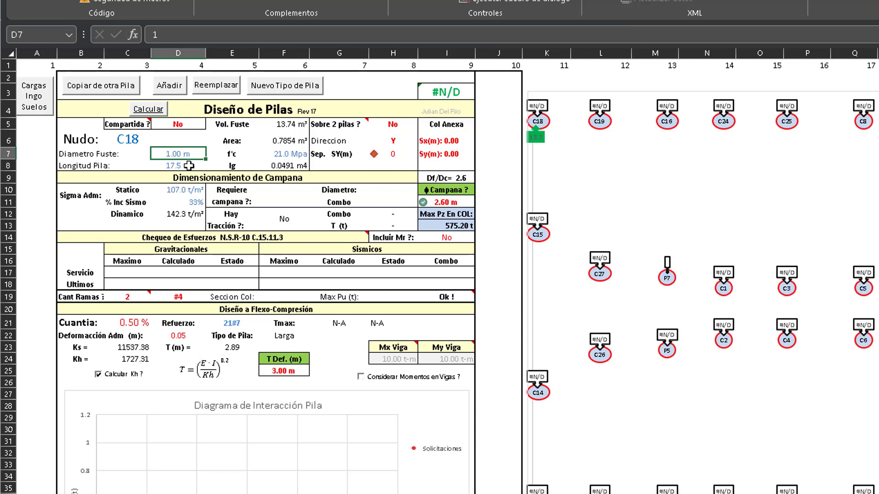
click(283, 153)
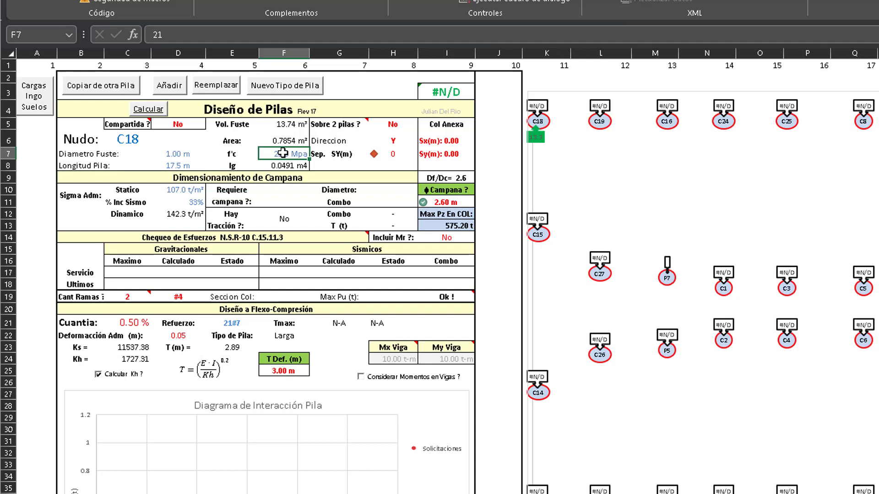
click(166, 166)
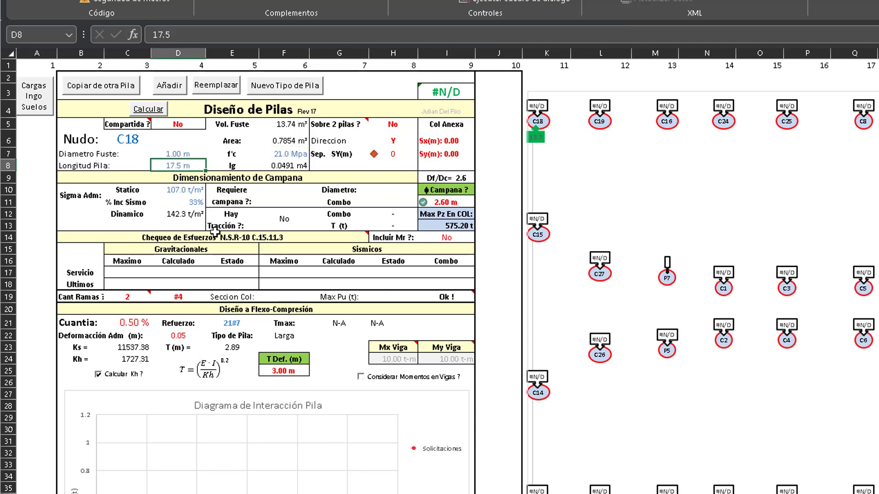
Examine the static allowable stress formula, its seismic increase percentage and the Sx and Sy offsets of the adjoining column.
drag(164, 176, 419, 220)
click(210, 164)
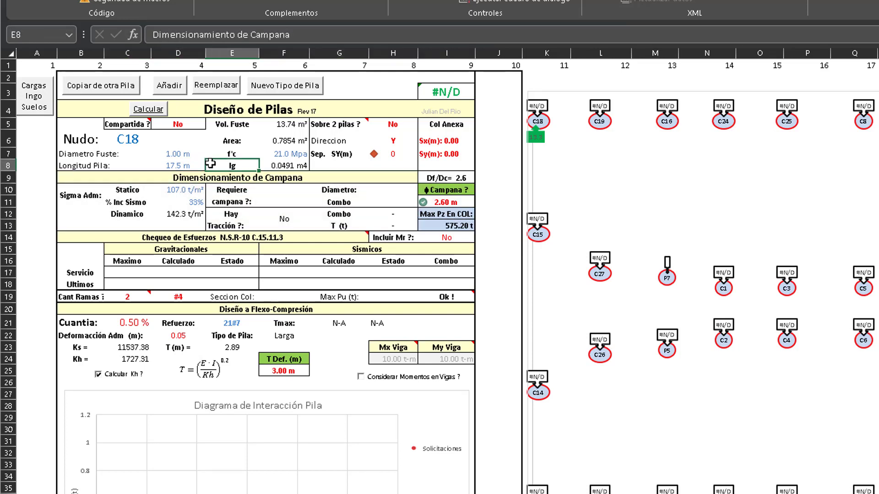
click(178, 191)
mouse_move(235, 231)
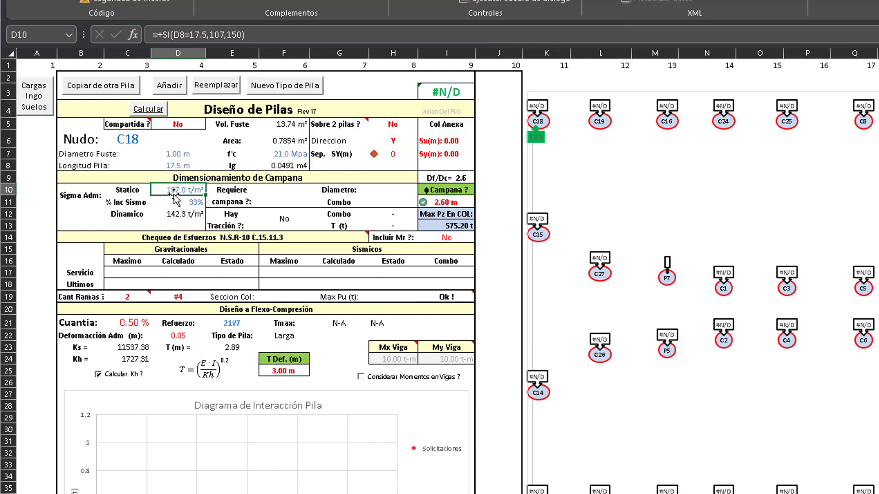
click(177, 164)
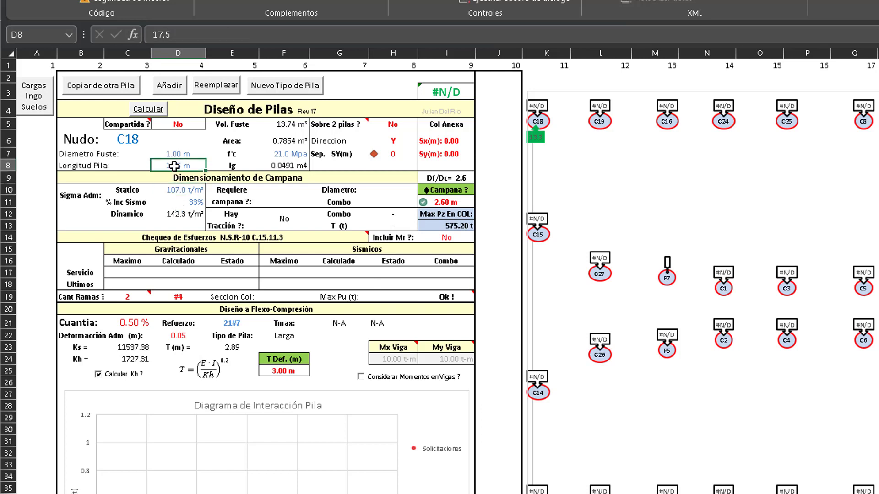
click(182, 201)
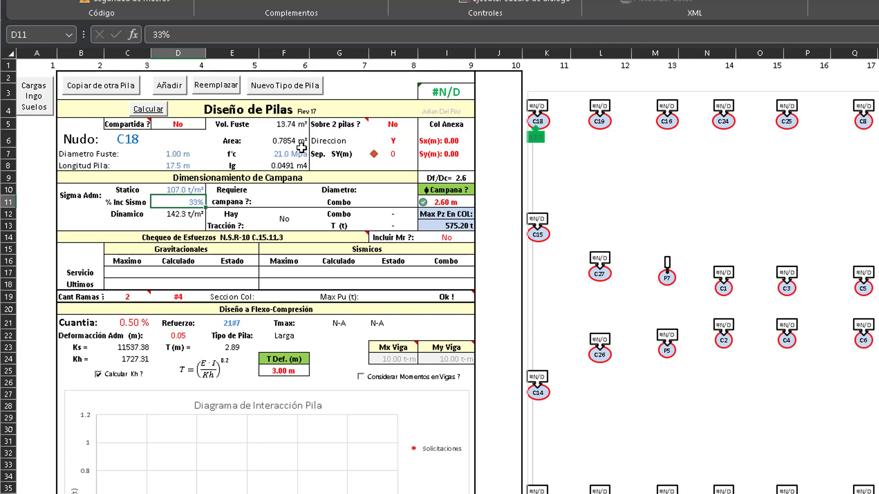
mouse_move(117, 127)
click(442, 138)
click(449, 155)
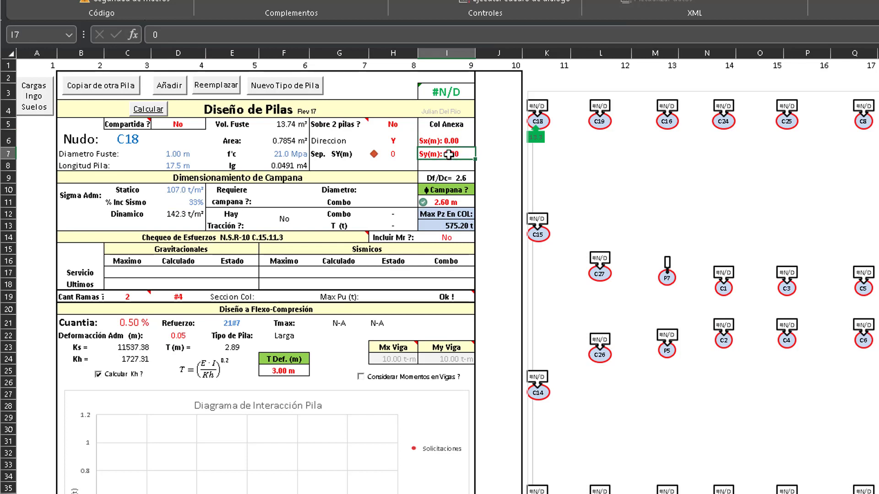
click(451, 141)
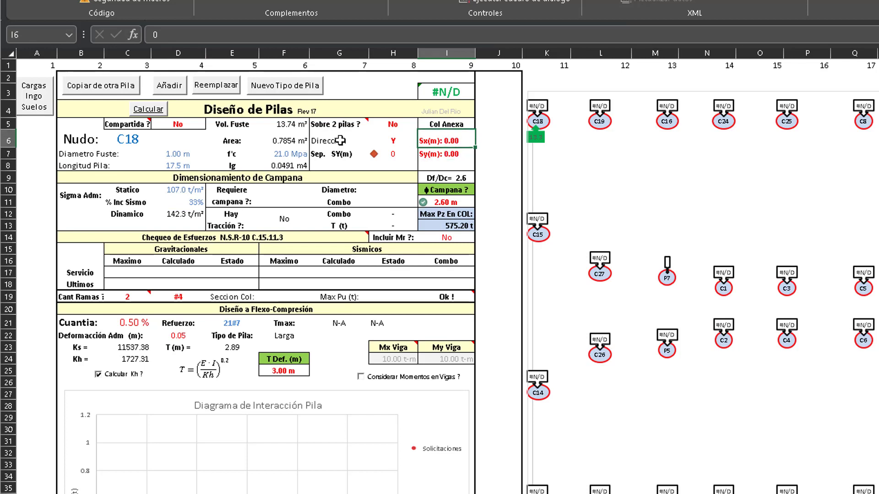
Calculate the pile design for node C18.
mouse_move(343, 123)
mouse_move(337, 122)
click(153, 113)
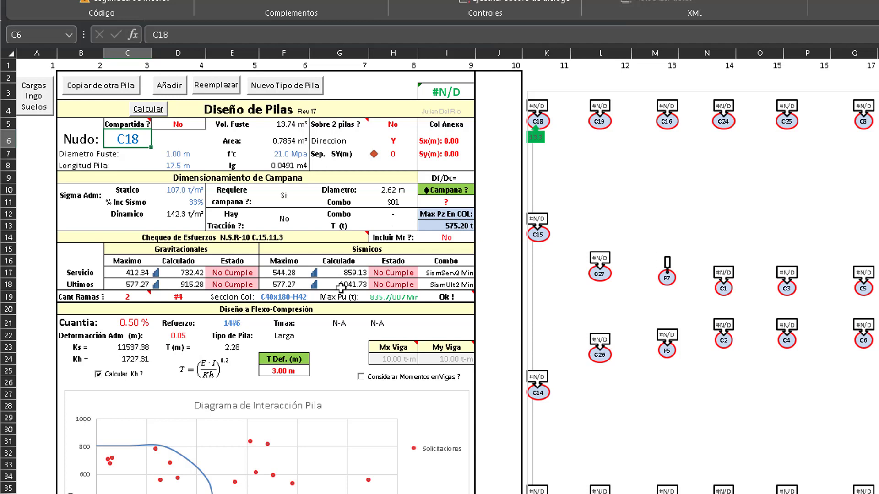
Check the gravity and seismic stress status for service and ultimate loads against the shaft diameter and f'c.
click(172, 153)
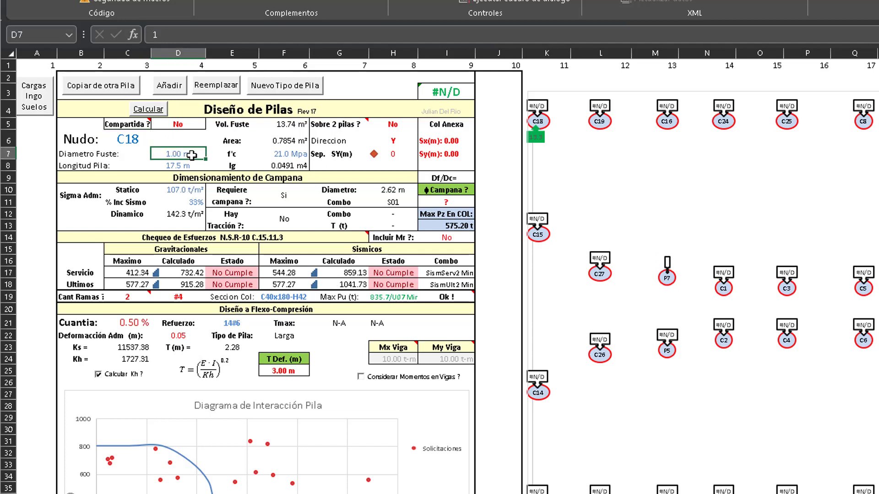
click(282, 157)
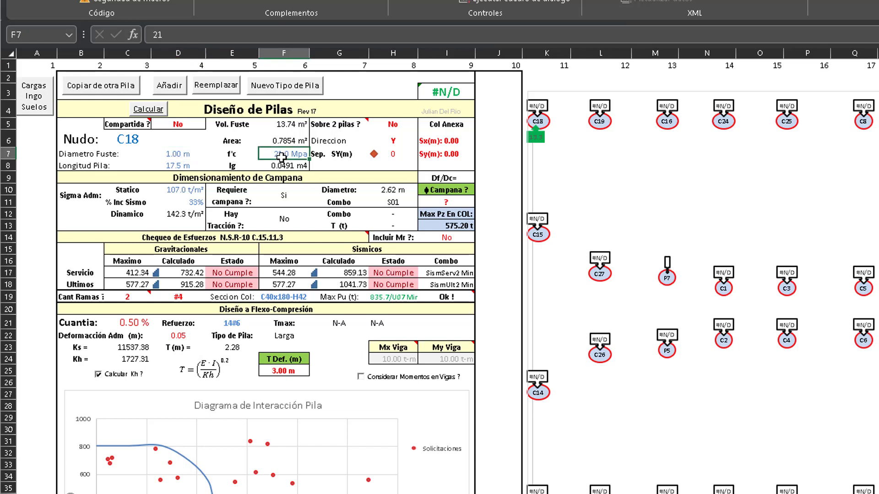
click(238, 274)
click(235, 284)
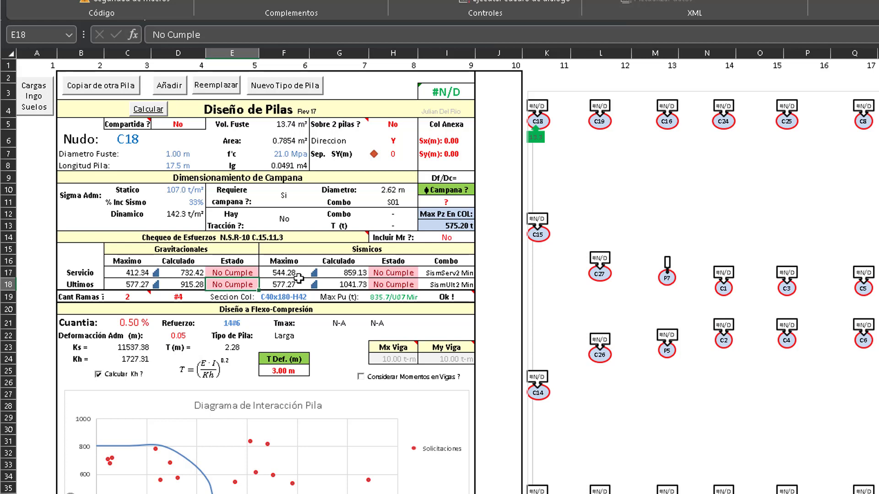
click(406, 270)
click(399, 286)
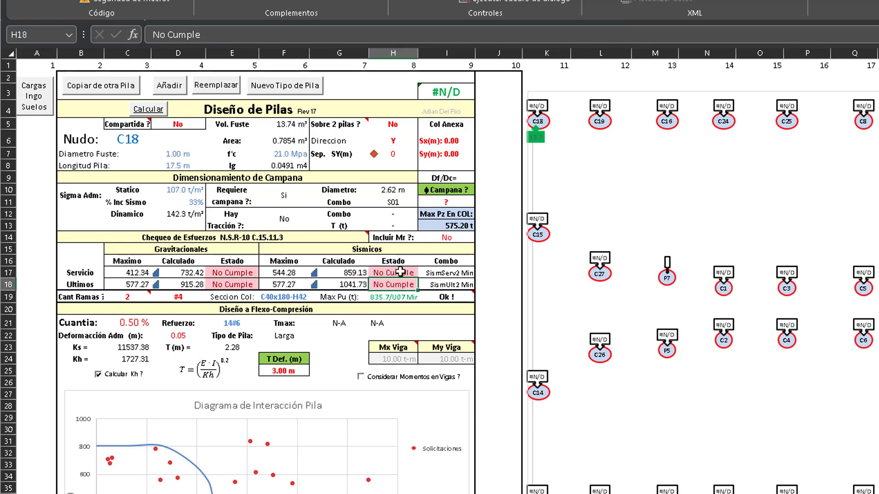
click(400, 273)
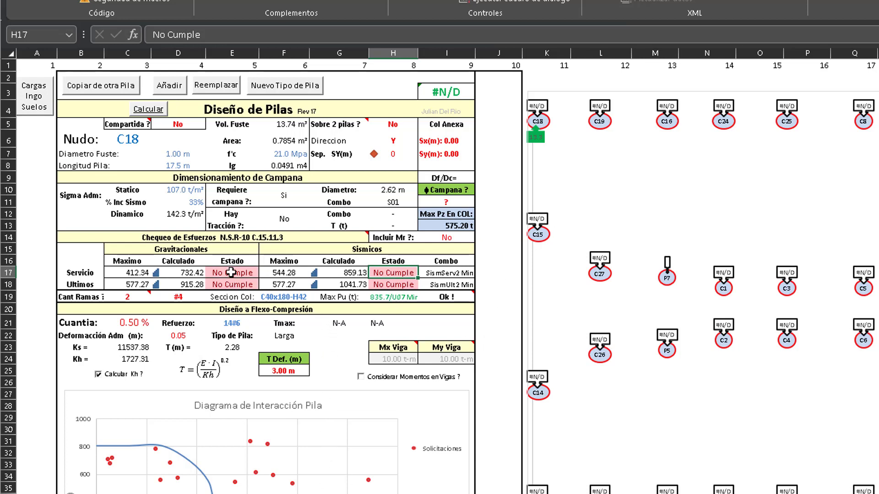
click(231, 273)
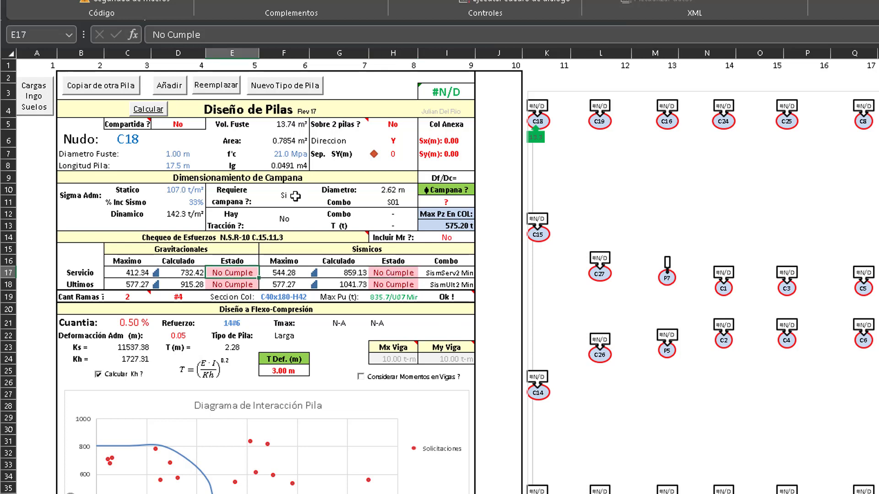
Examine the bell sizing results: whether a bell is required, its diameter, the governing combination and the static allowable stress.
click(155, 179)
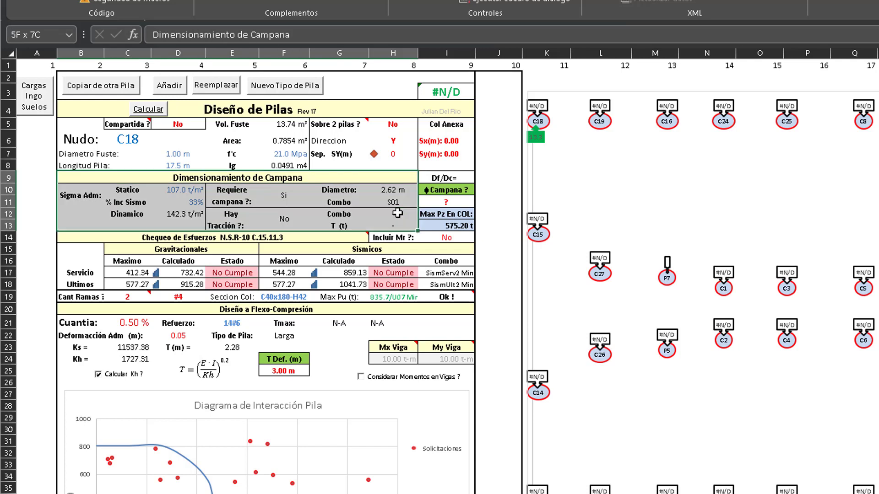
click(295, 193)
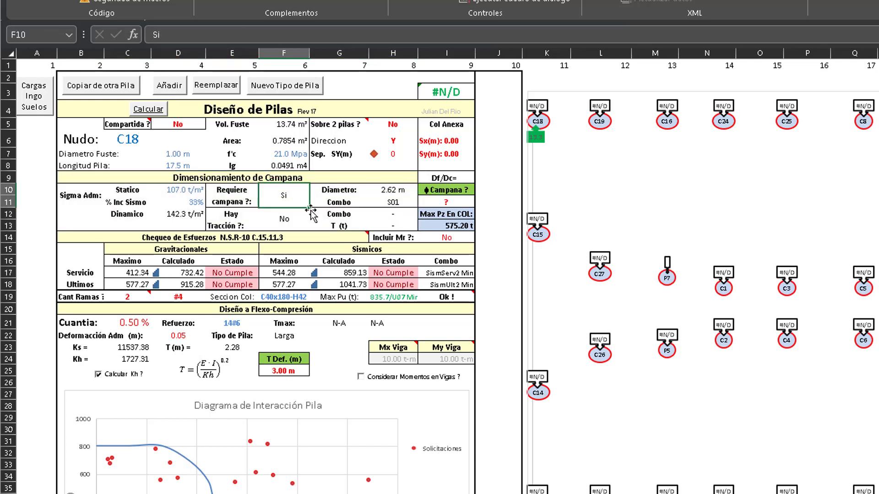
click(182, 190)
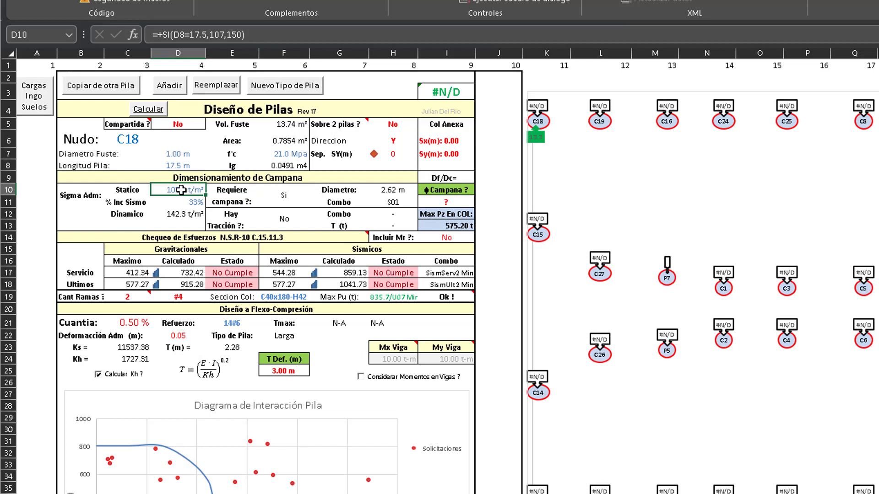
click(283, 195)
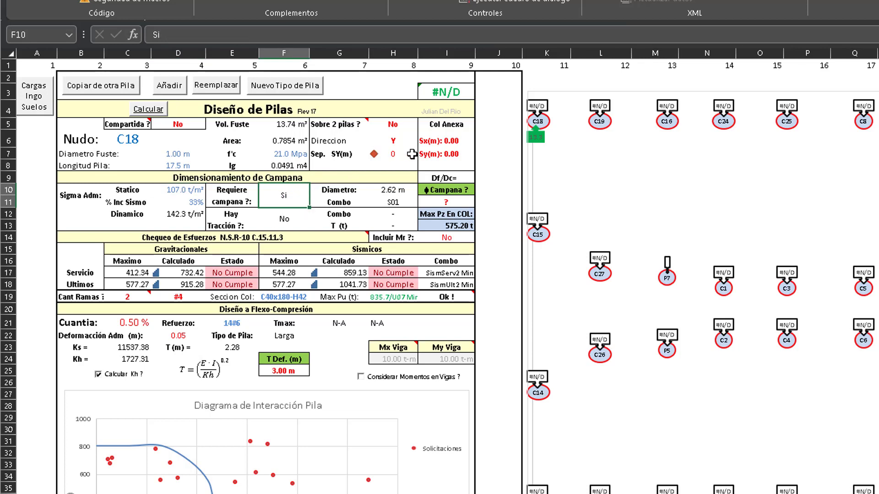
click(393, 189)
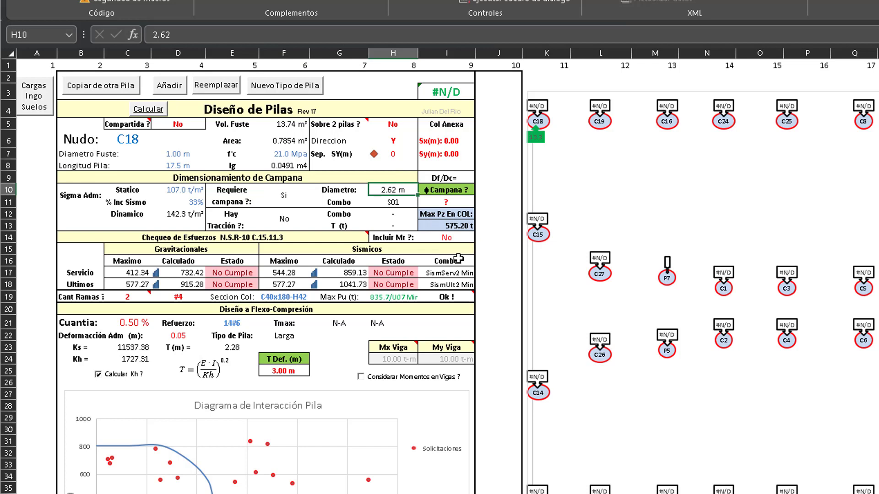
click(396, 204)
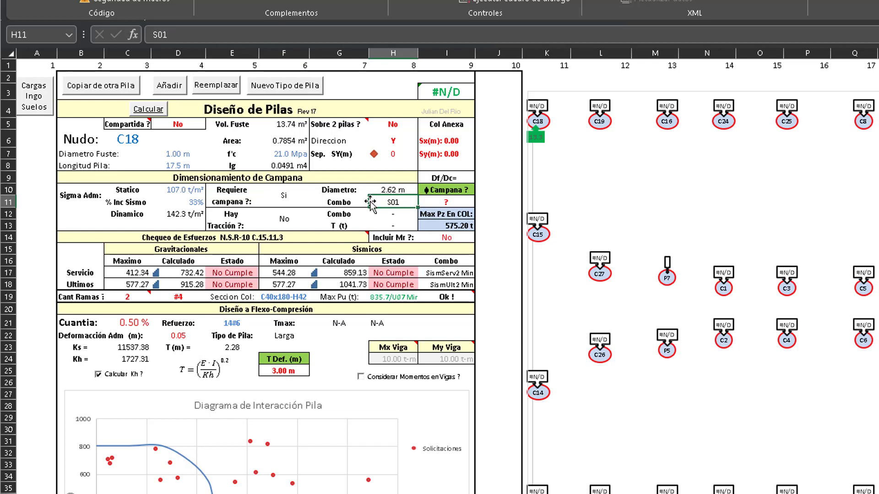
key(Up)
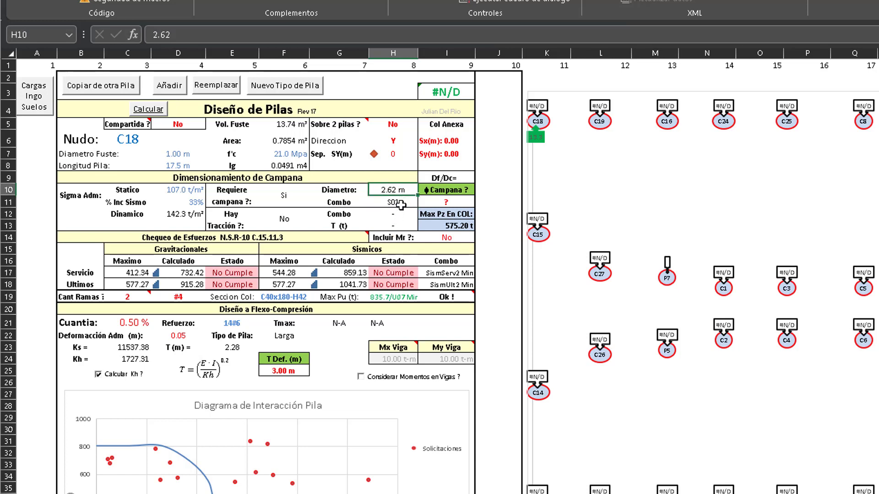
click(401, 204)
mouse_move(432, 297)
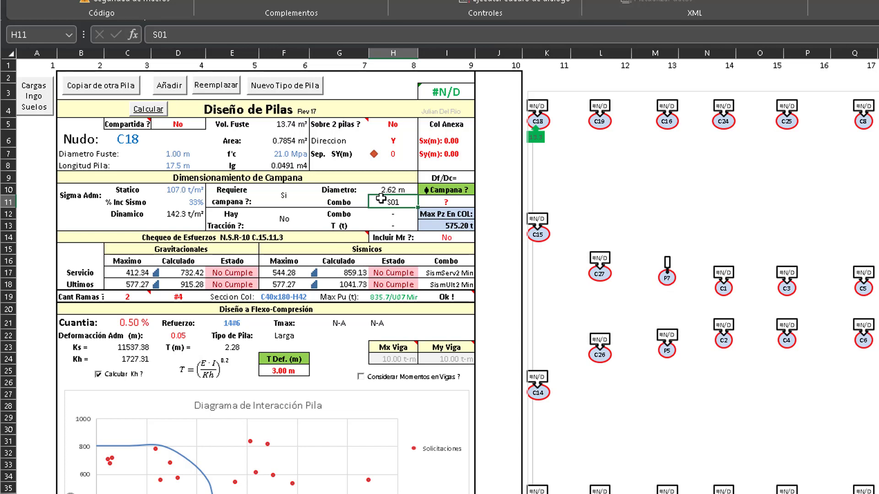
Try a bell diameter of 2.60 m for pile C18.
click(471, 201)
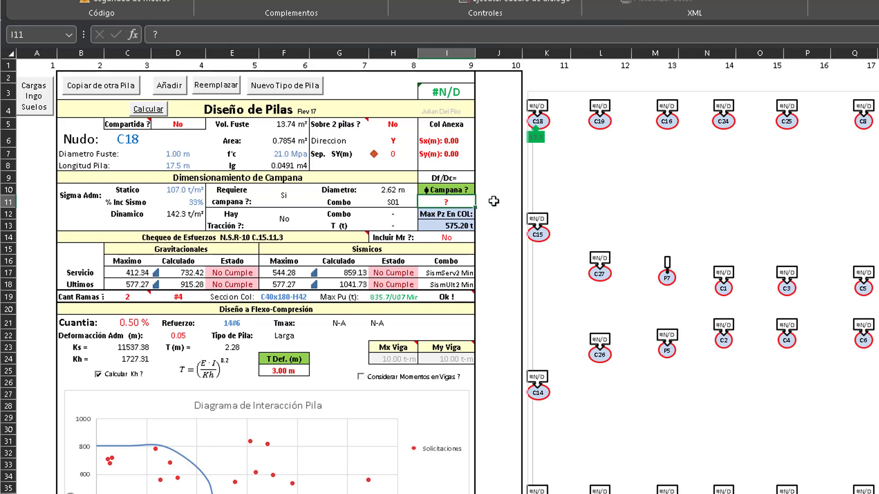
text(2.6)
key(Return)
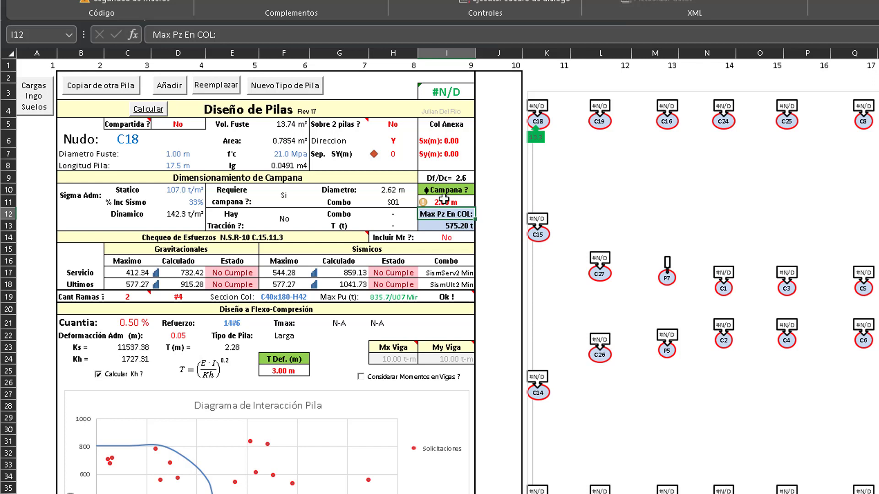
click(496, 200)
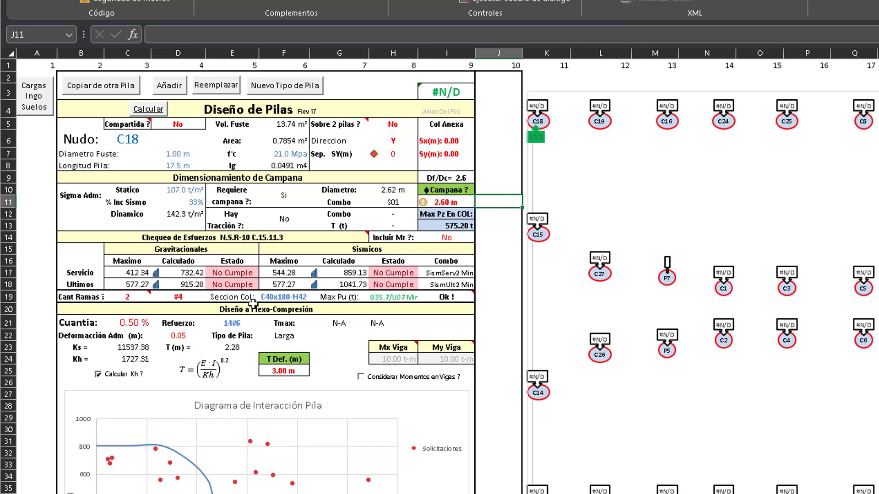
Review the gravity and seismic stress statuses, increase the shaft diameter to 1.10 m and recalculate pile C18.
click(227, 271)
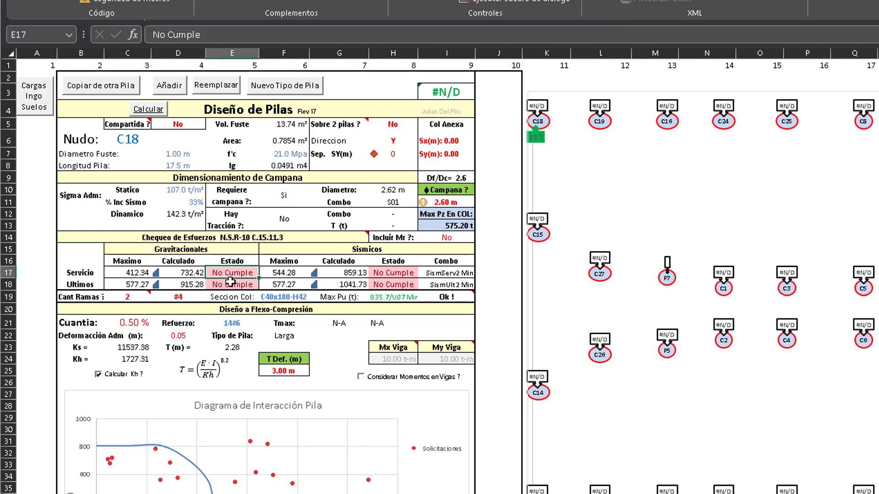
click(232, 284)
click(394, 271)
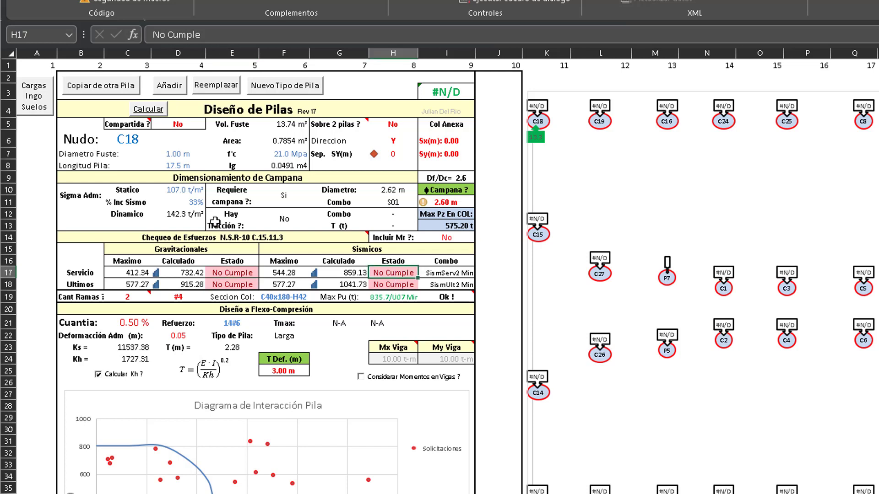
click(174, 154)
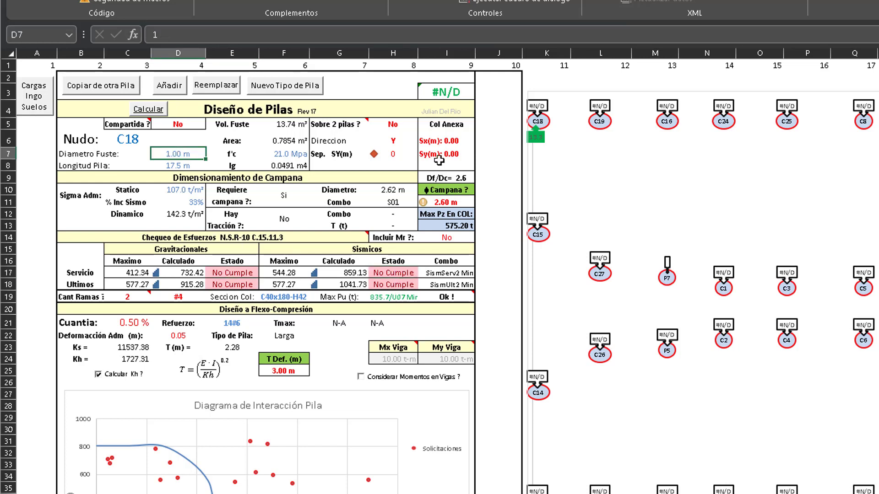
text(1.1)
key(Return)
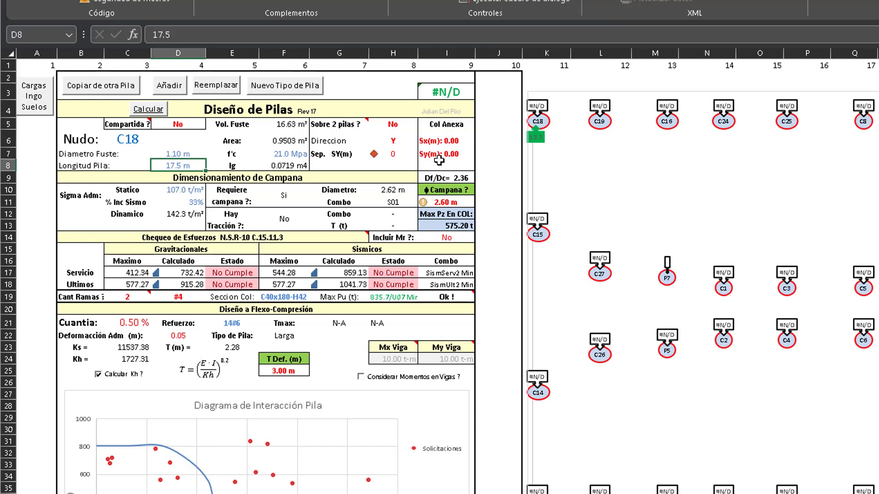
click(153, 107)
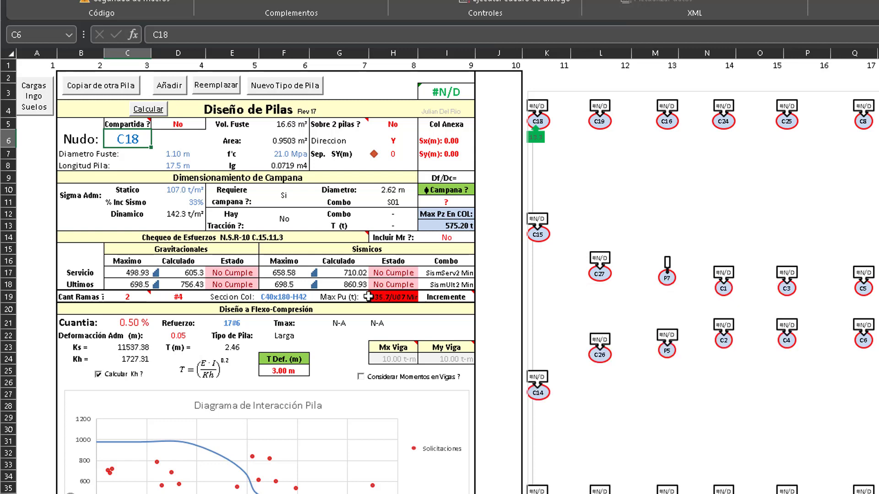
Set the number of #4 transverse reinforcement legs (Cant Ramas) to 3.
key(alt+Tab)
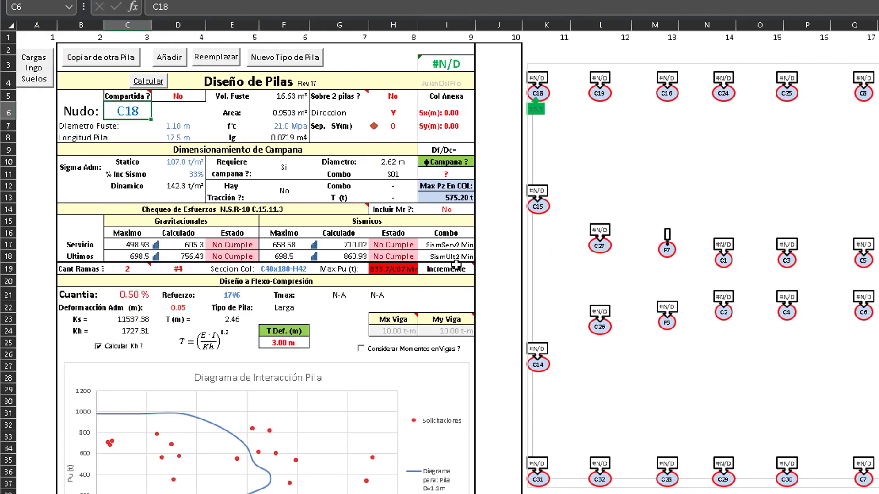
mouse_move(452, 269)
click(136, 265)
text(3)
key(Return)
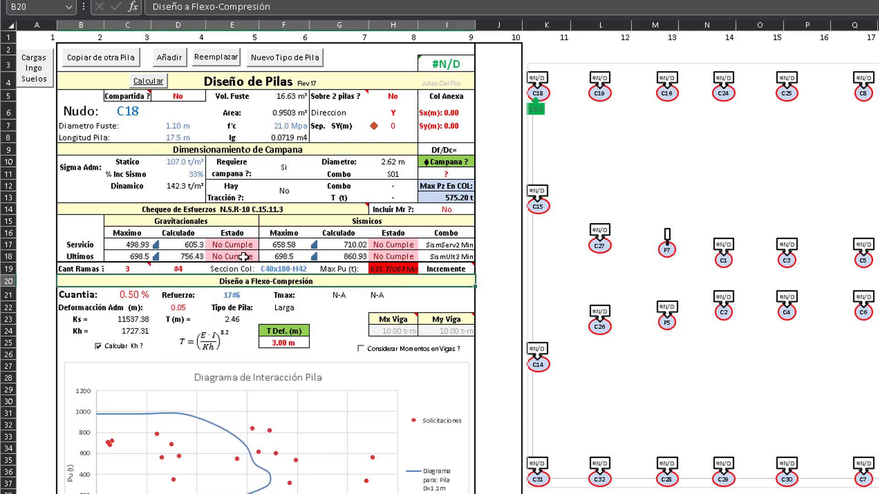
Raise the pile concrete strength f'c to 28 MPa and recalculate the design.
click(271, 269)
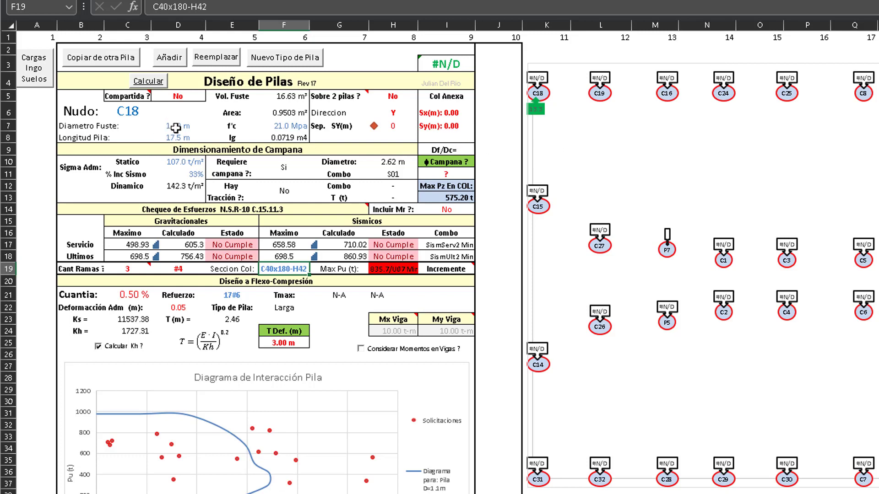
click(280, 128)
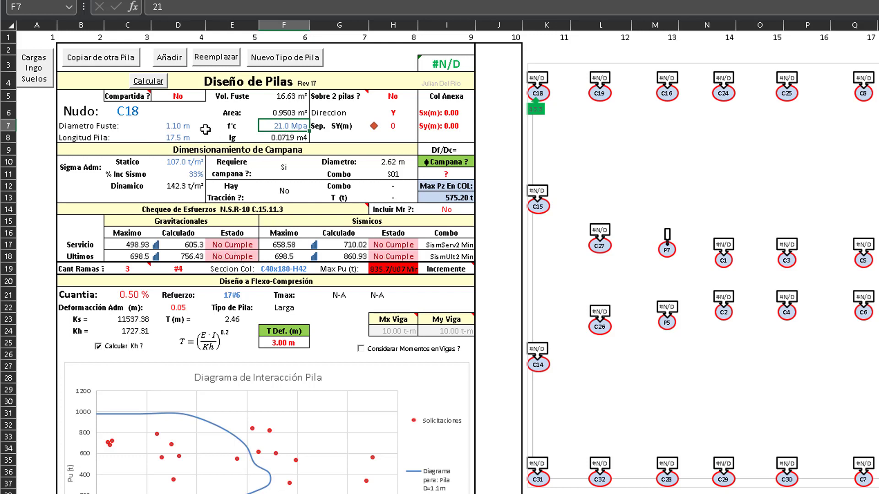
text(28)
key(Return)
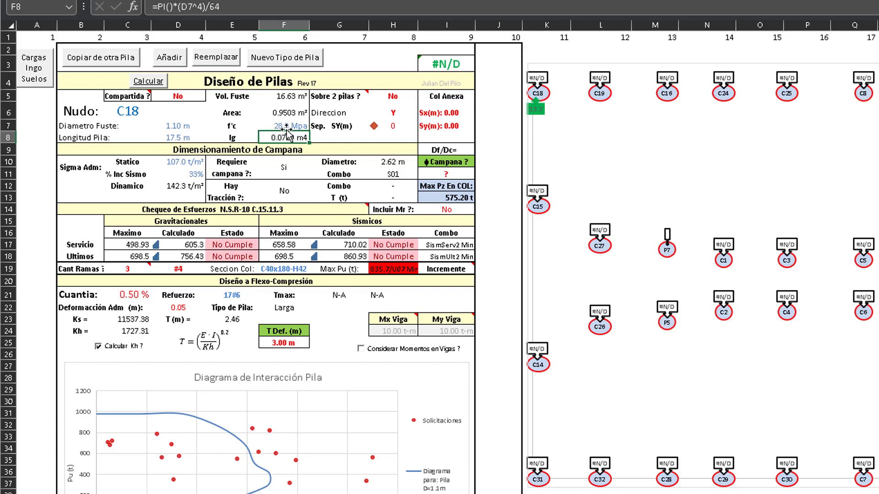
click(148, 82)
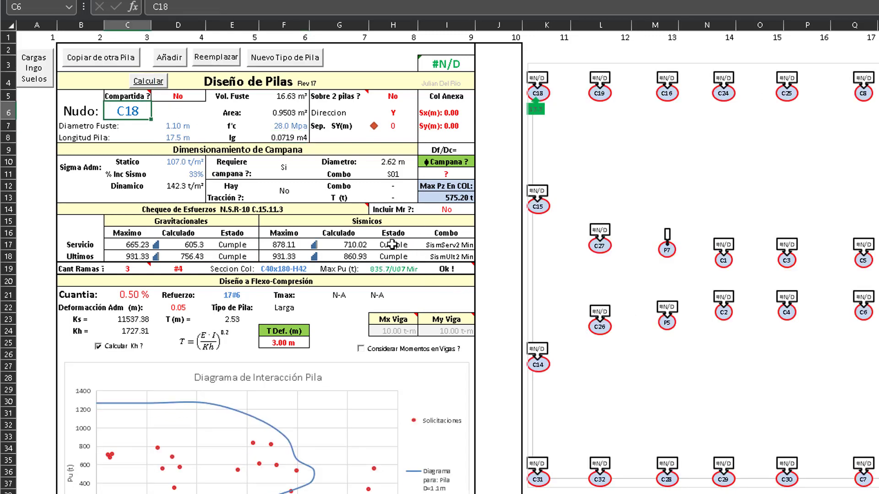
Compare the load points with the interaction diagram, set the reinforcement ratio (Cuantia) to 1.00 % and recalculate the pile.
click(451, 175)
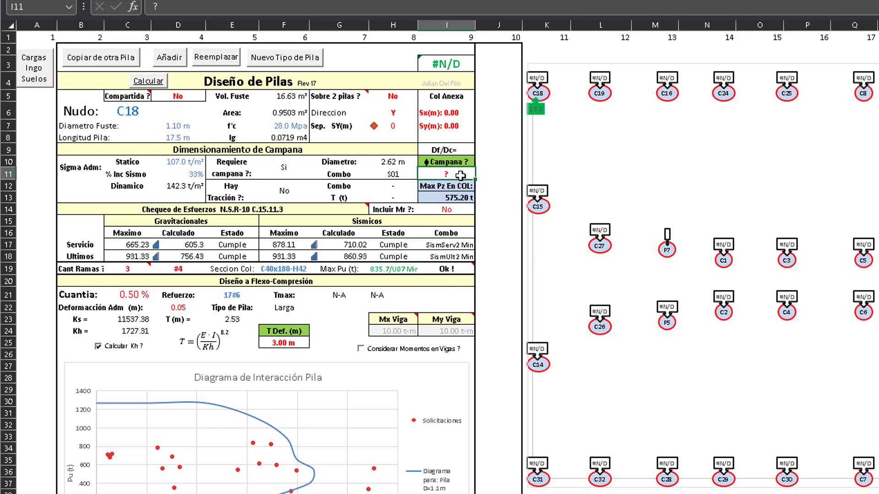
scroll(207, 248, down, 1)
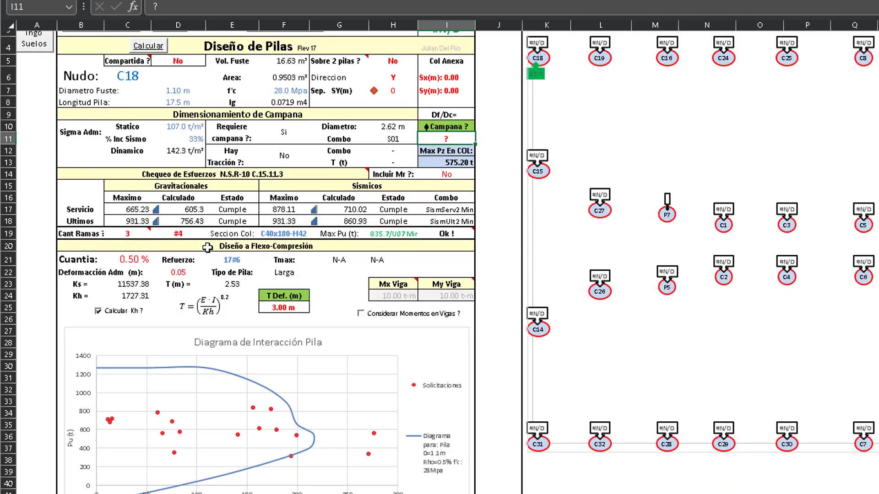
scroll(209, 246, up, 1)
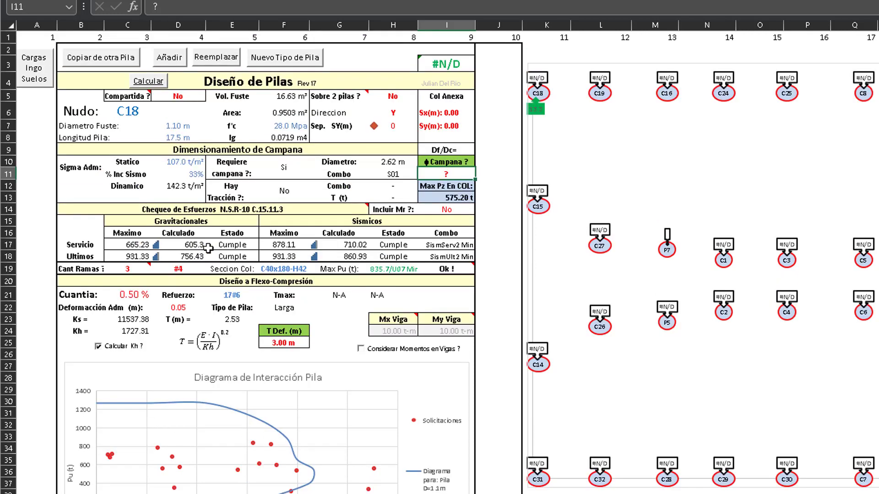
scroll(208, 249, down, 1)
scroll(204, 246, up, 1)
scroll(407, 251, down, 2)
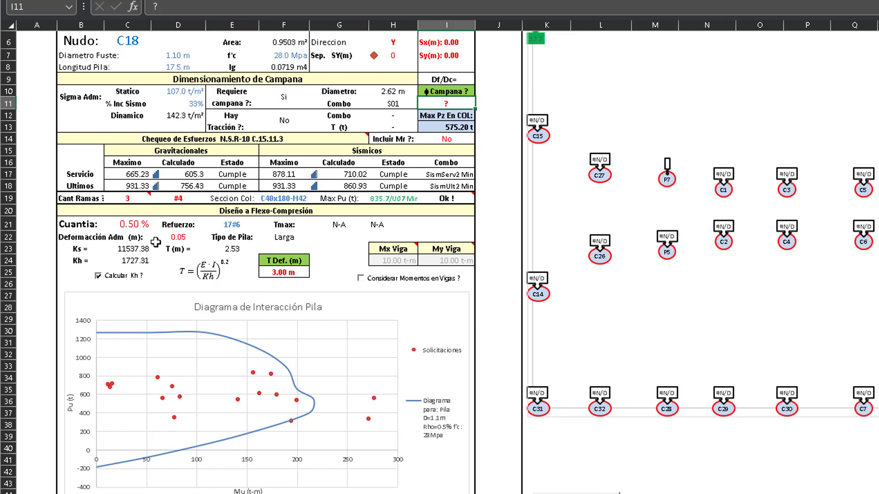
click(139, 224)
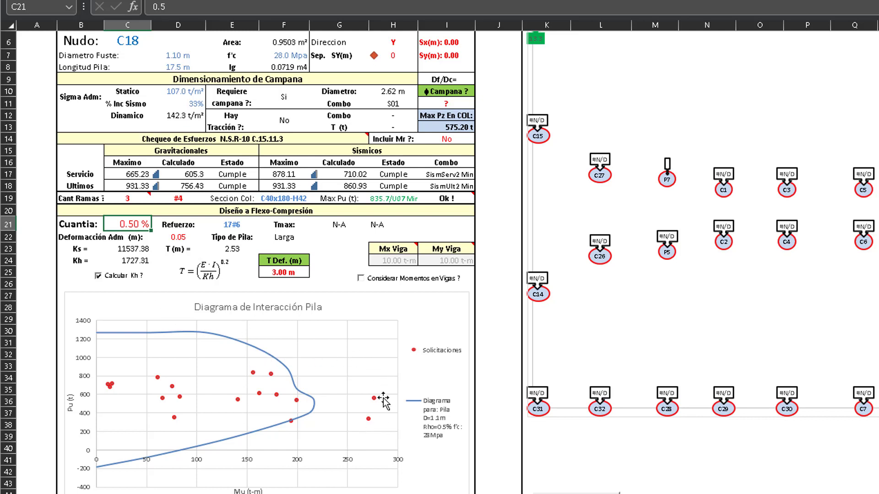
text(1)
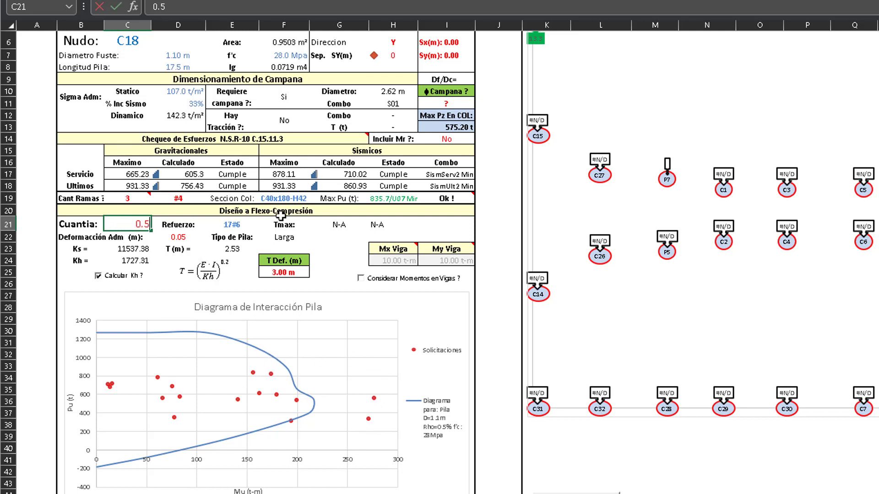
key(Return)
scroll(277, 202, up, 1)
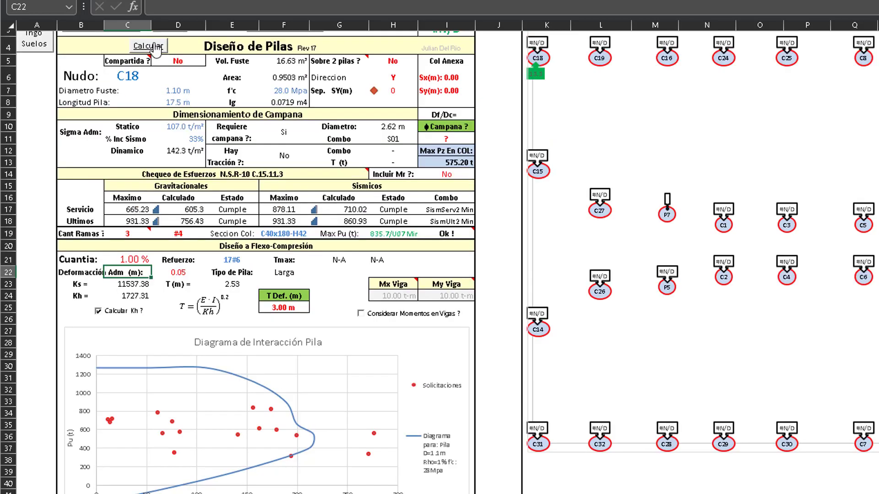
click(155, 49)
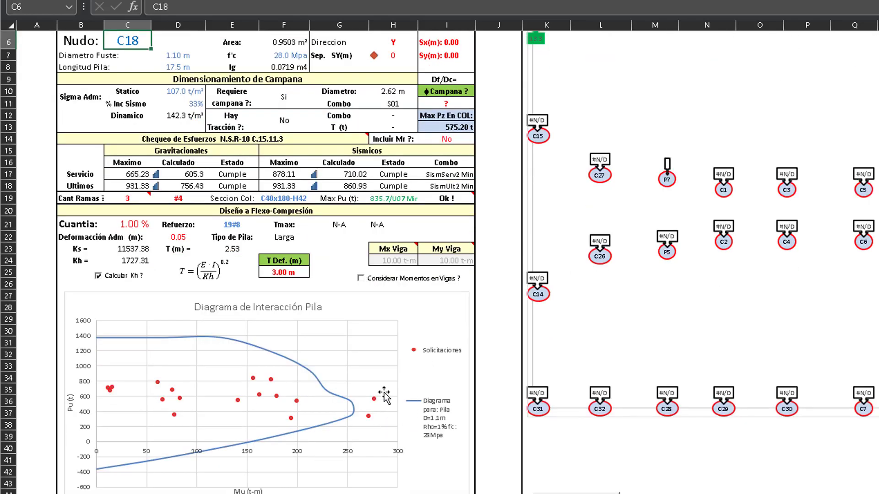
Set the shaft diameter of pile C18 to 1.30 m.
scroll(372, 410, up, 2)
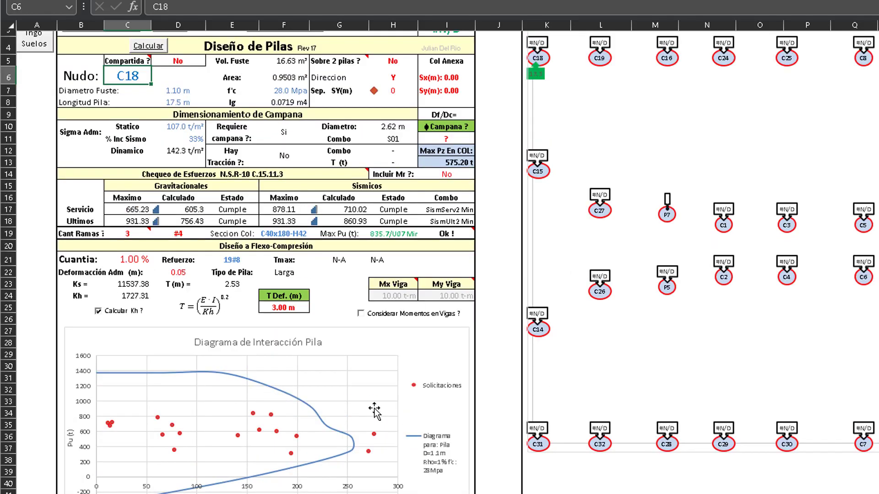
click(185, 123)
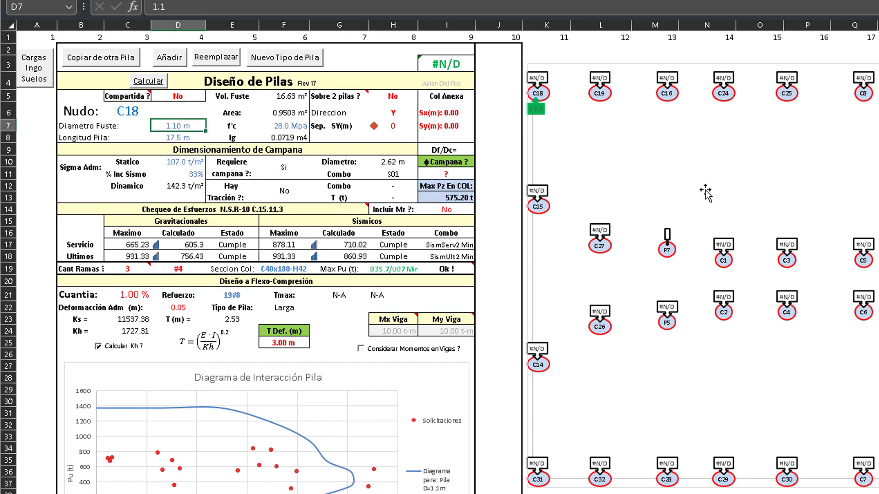
text(1)
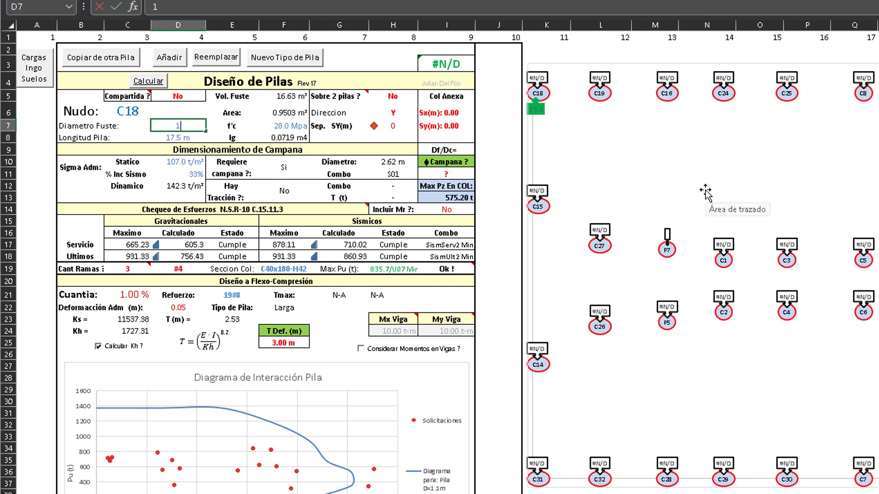
text(.3)
key(Return)
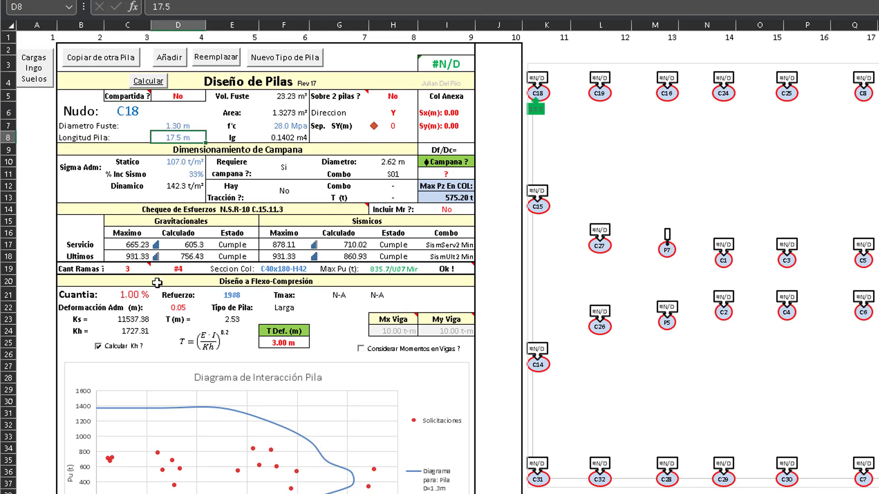
Set the reinforcement ratio to 0.70 % and recalculate the pile.
click(131, 295)
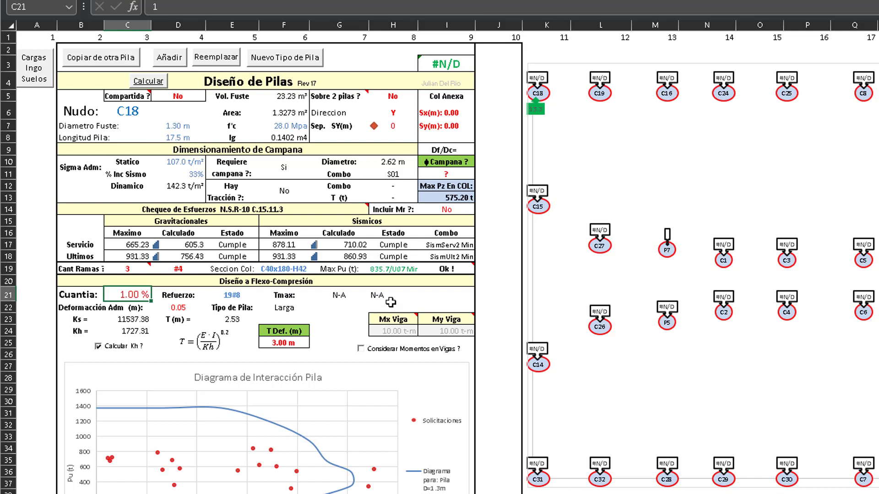
text(0.7)
key(Return)
click(137, 82)
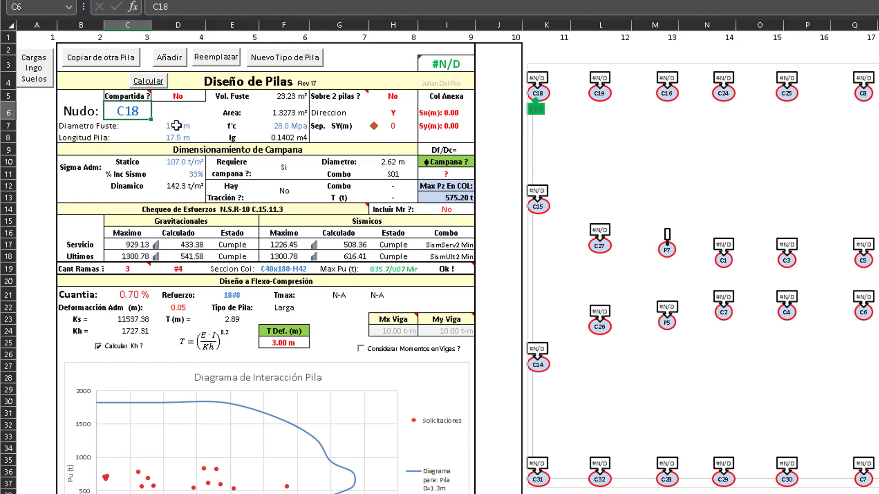
Inspect the load points on the interaction diagram, reduce the reinforcement ratio to 0.60 % and recalculate the pile.
click(297, 126)
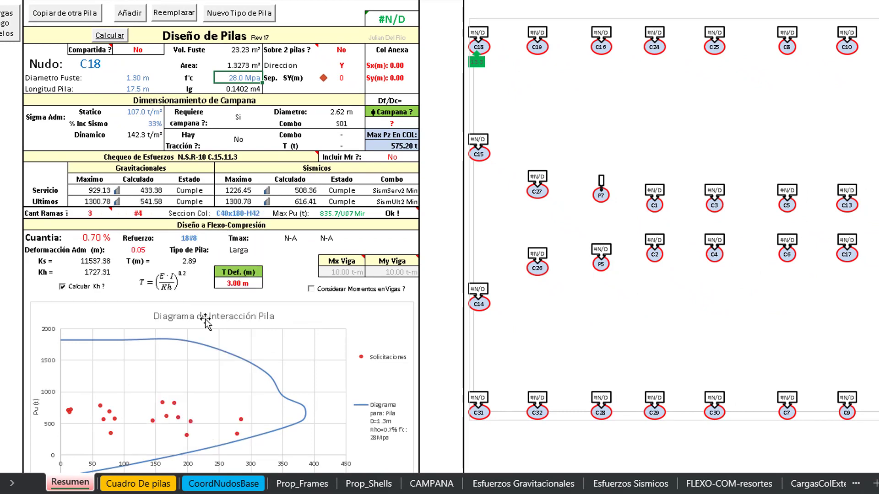
scroll(205, 321, down, 1)
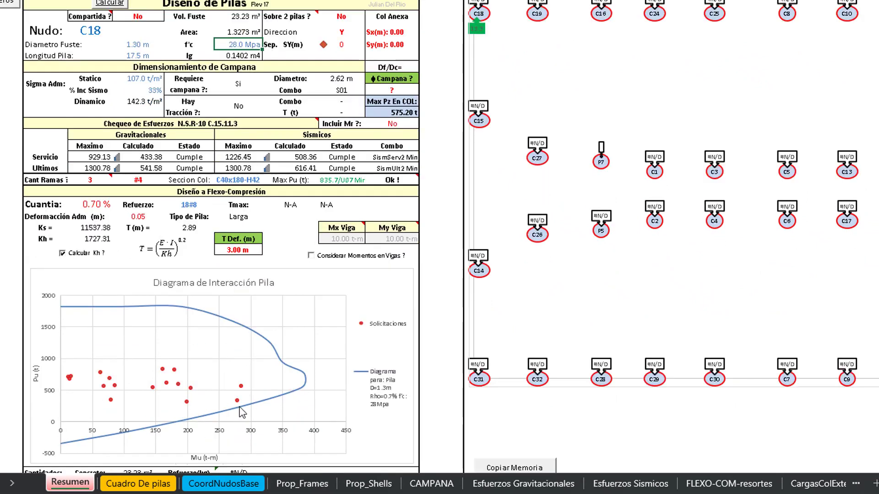
mouse_move(242, 411)
scroll(214, 333, up, 1)
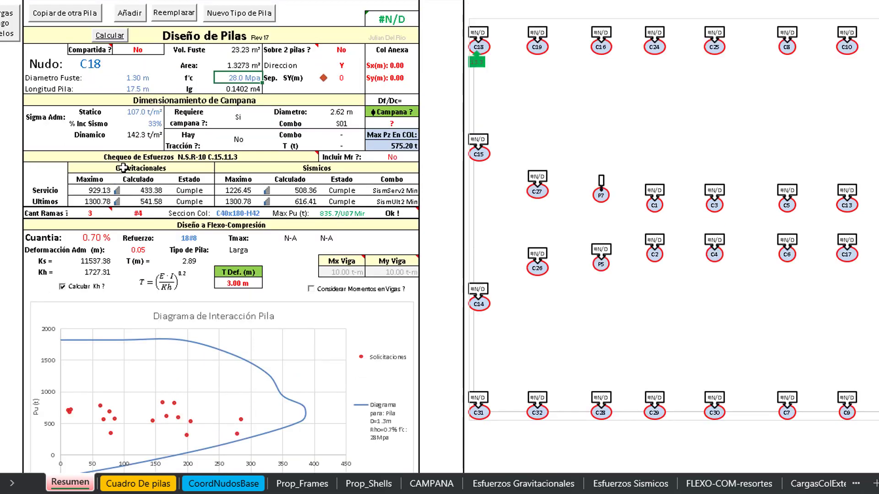
click(99, 241)
text(0.6)
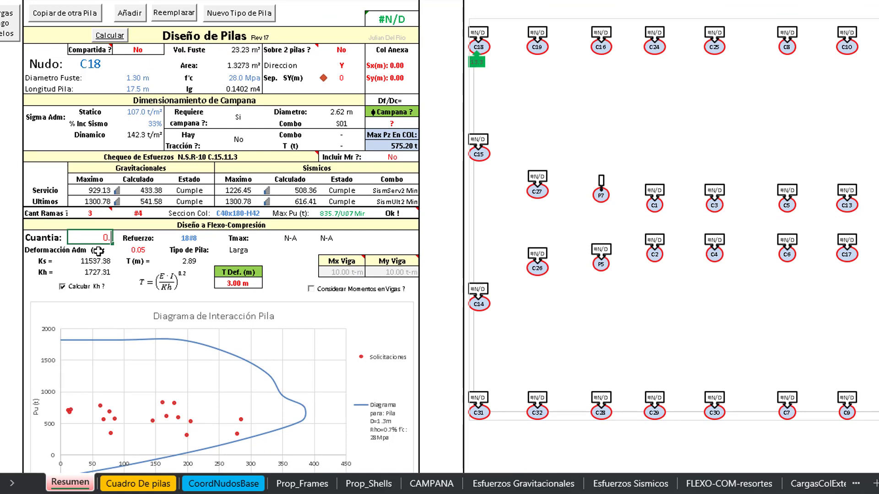
key(Return)
click(97, 39)
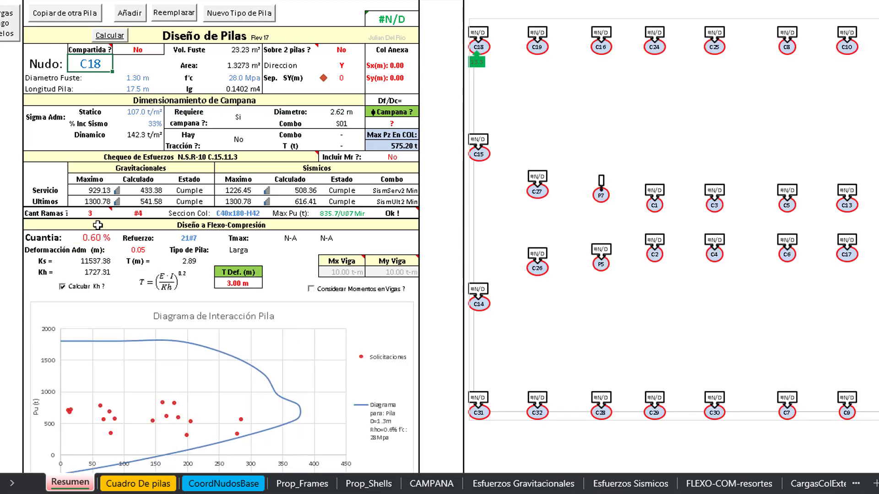
Set the reinforcement ratio (Cuantia) to 0.50 %, recalculate pile C18 and check the load points against the interaction diagram.
click(95, 240)
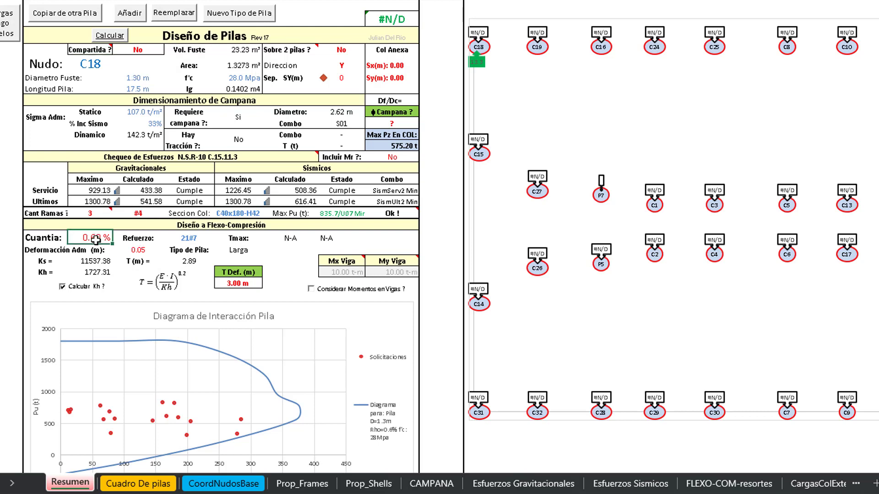
text(0.5)
key(Return)
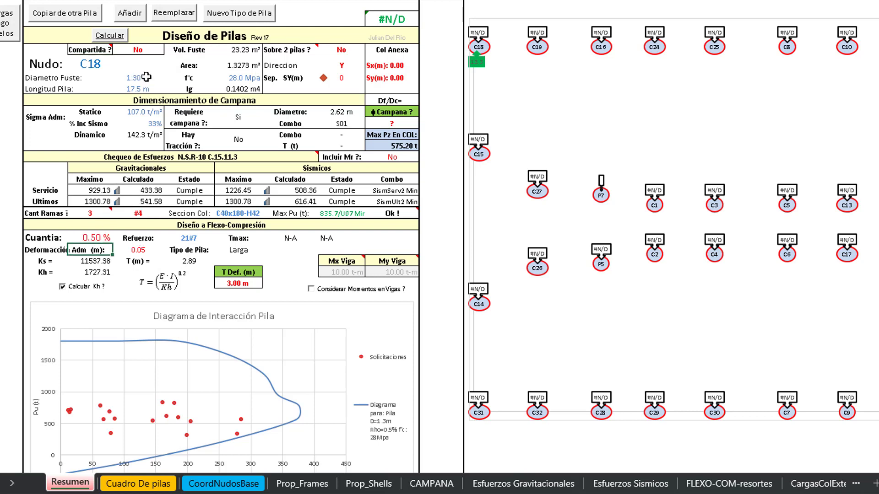
click(114, 39)
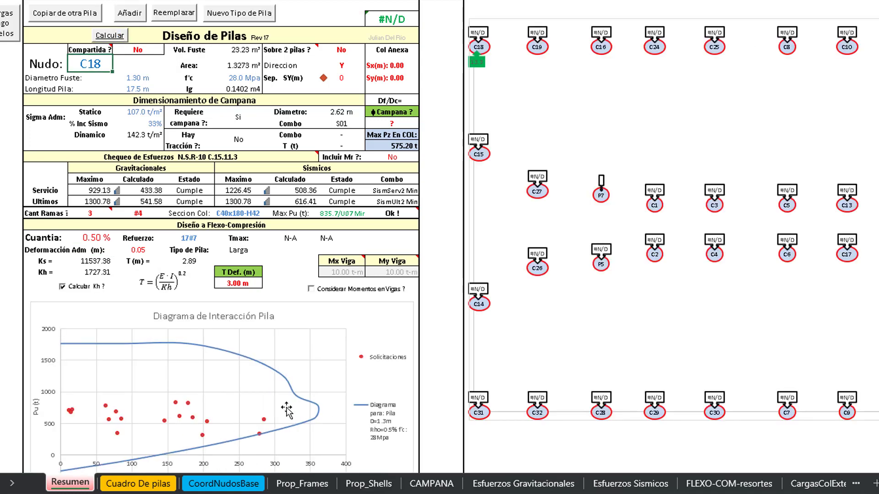
scroll(282, 403, down, 1)
mouse_move(260, 401)
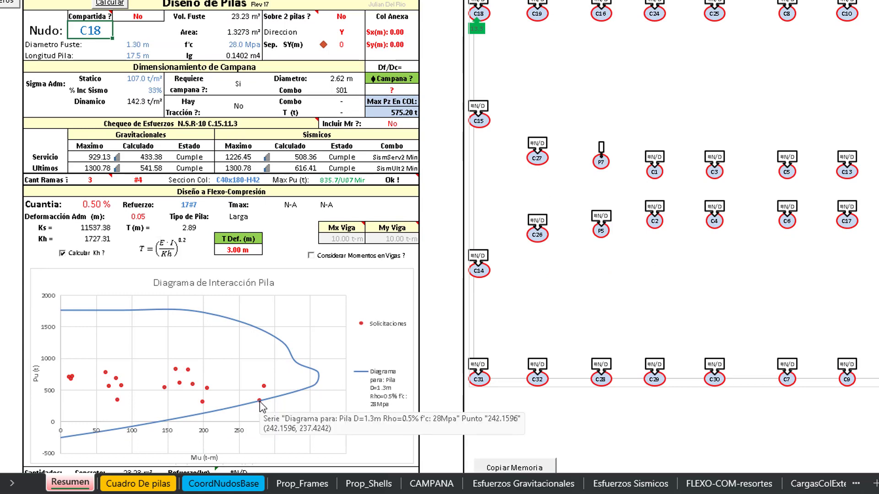
scroll(229, 256, up, 1)
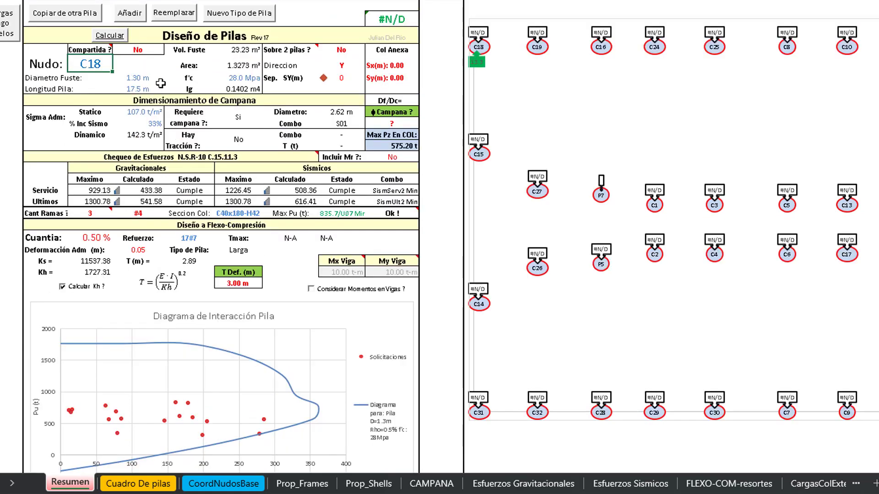
Compare the shaft diameter with the column section, and examine the rectangular column-to-pile detail in AutoCAD.
click(137, 76)
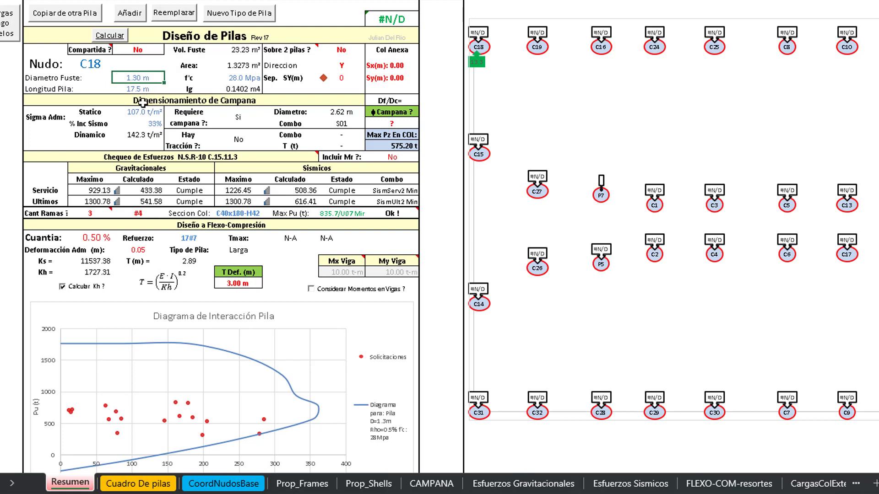
click(223, 213)
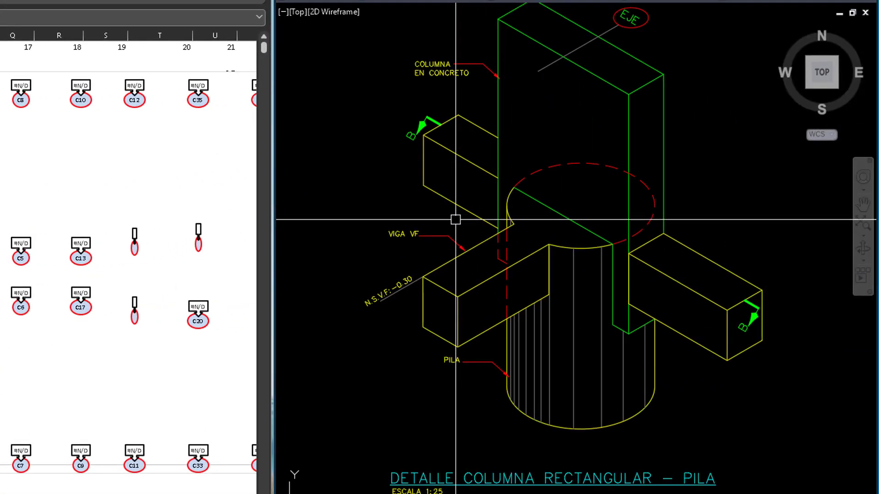
scroll(455, 220, down, 3)
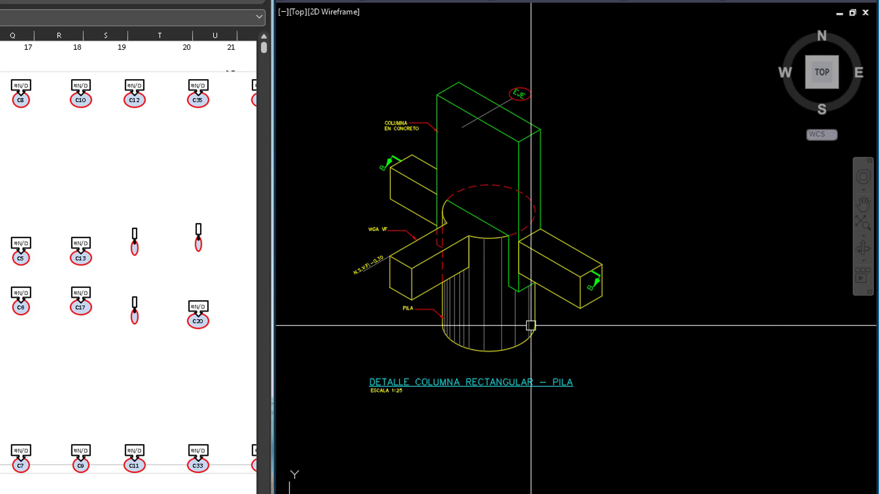
mouse_move(603, 289)
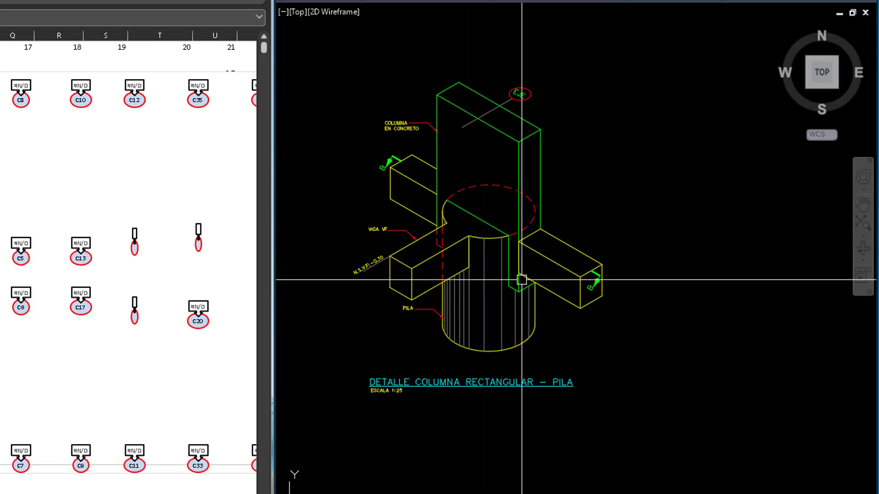
mouse_move(521, 279)
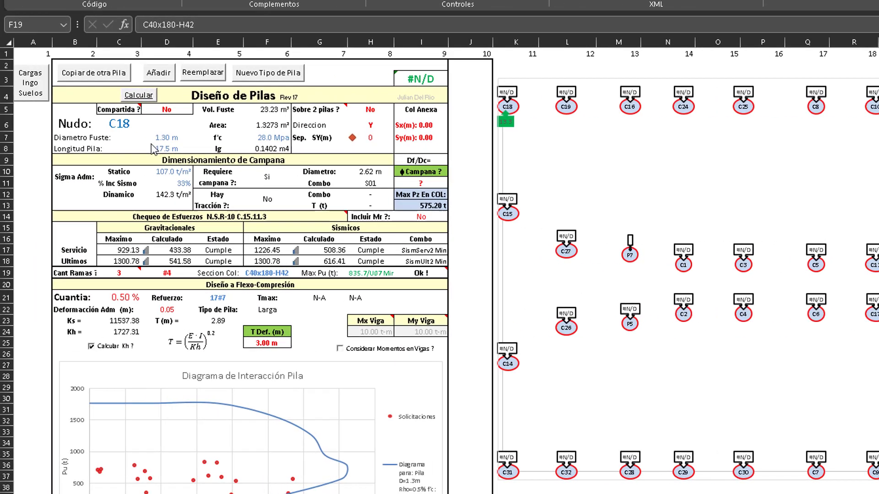
Return to the Excel sheet and review pile C18's shaft diameter, f'c, reinforcement ratio and the lookup formula in cell I3.
click(173, 133)
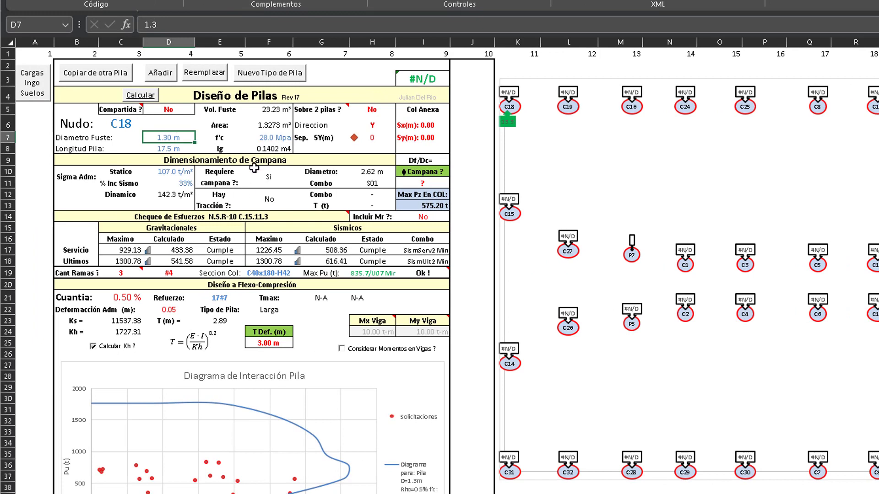
click(271, 137)
click(122, 296)
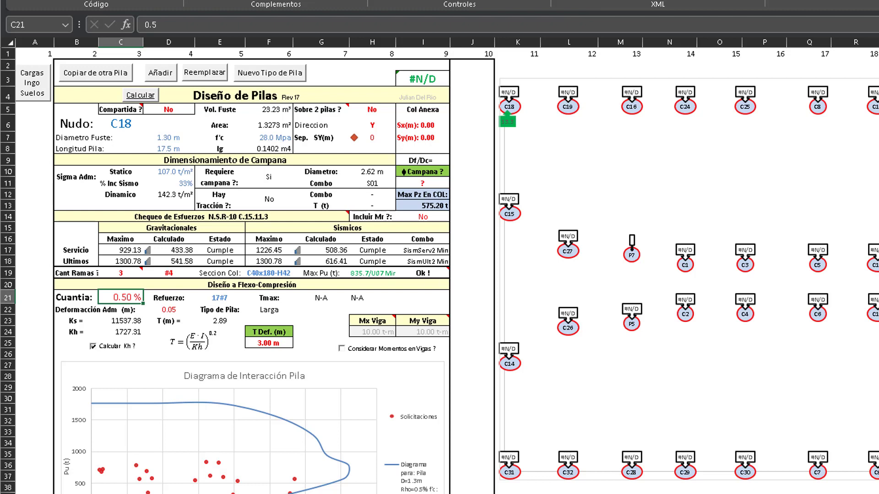
key(alt+Tab)
key(alt+Tab)
key(alt+Tab)
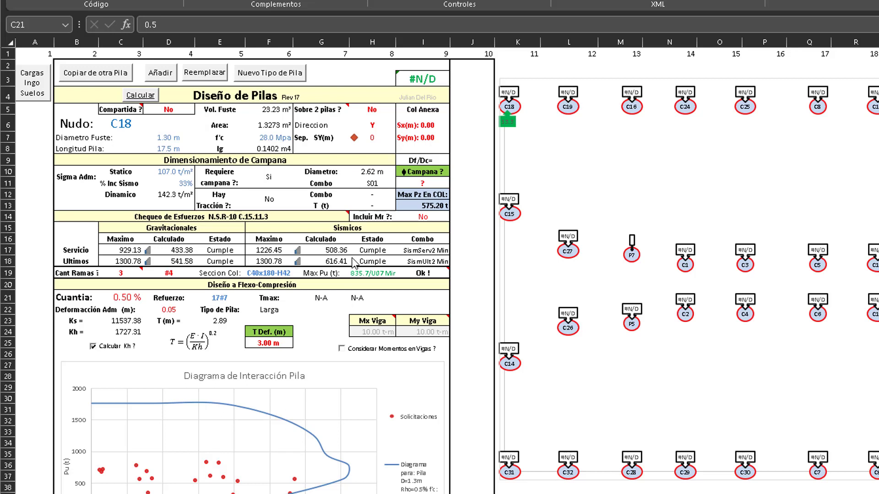
click(463, 225)
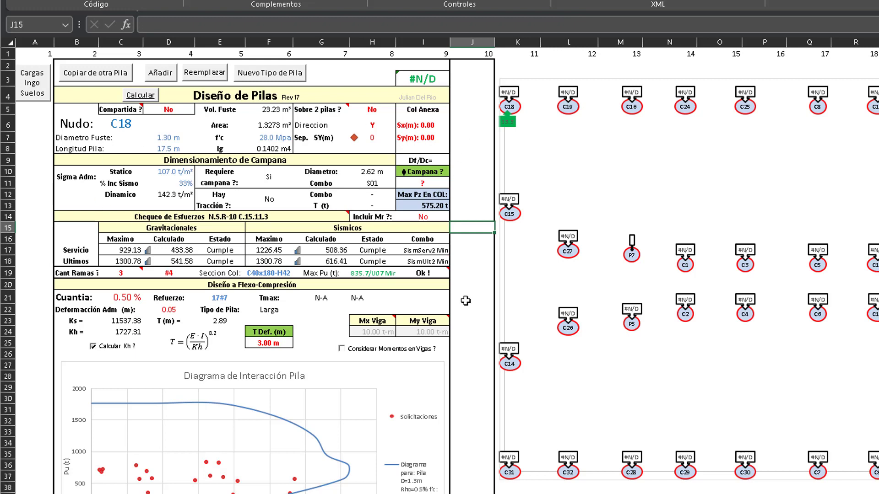
click(418, 82)
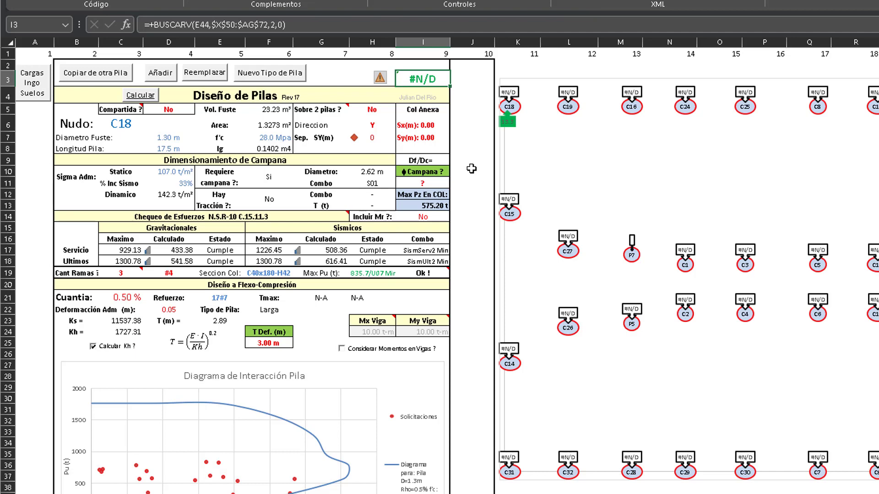
click(472, 169)
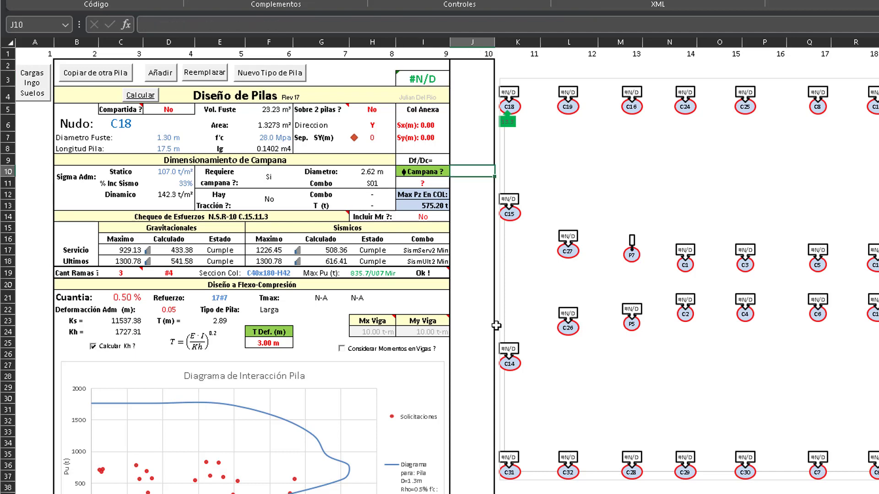
scroll(496, 326, down, 1)
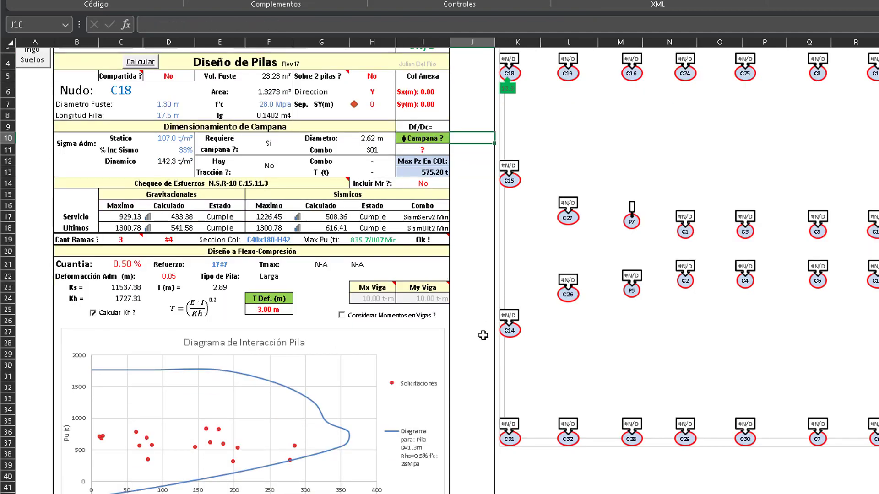
scroll(483, 336, up, 1)
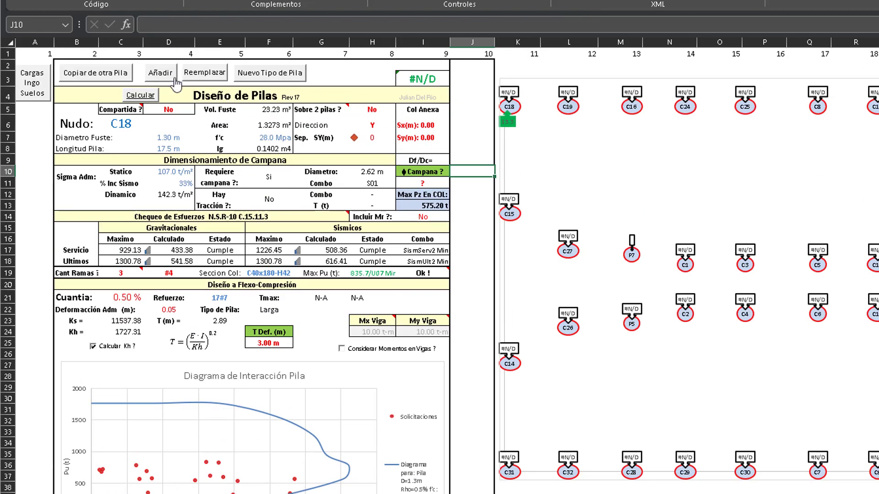
Try to add the pile design for node C18.
click(162, 73)
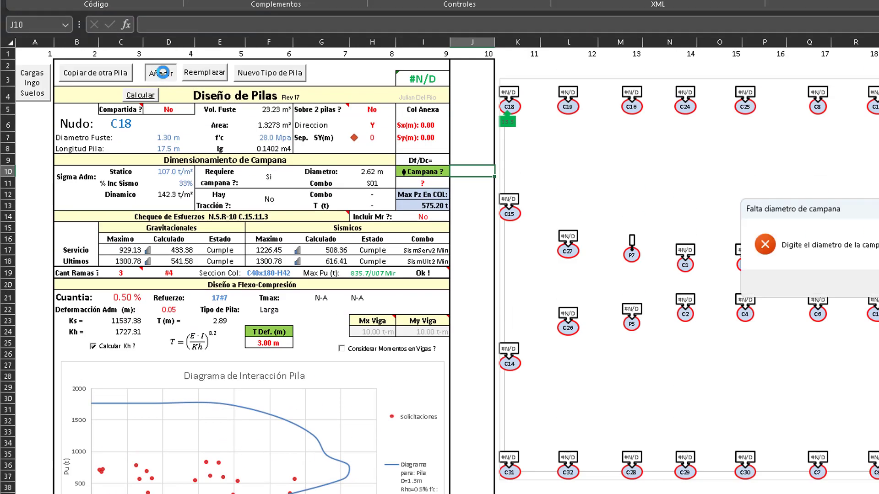
drag(769, 208, 628, 250)
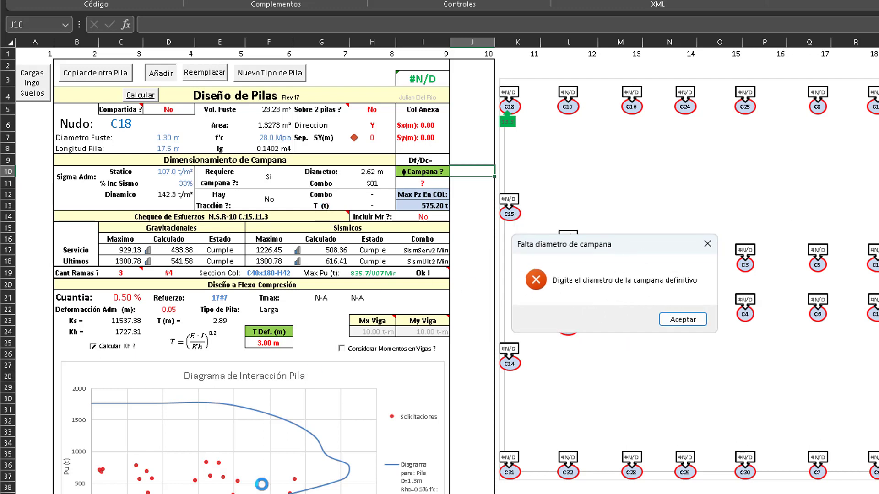
click(691, 323)
Enter a final bell (Campana) diameter of 2.60 m and raise it to 2.70 m.
click(421, 186)
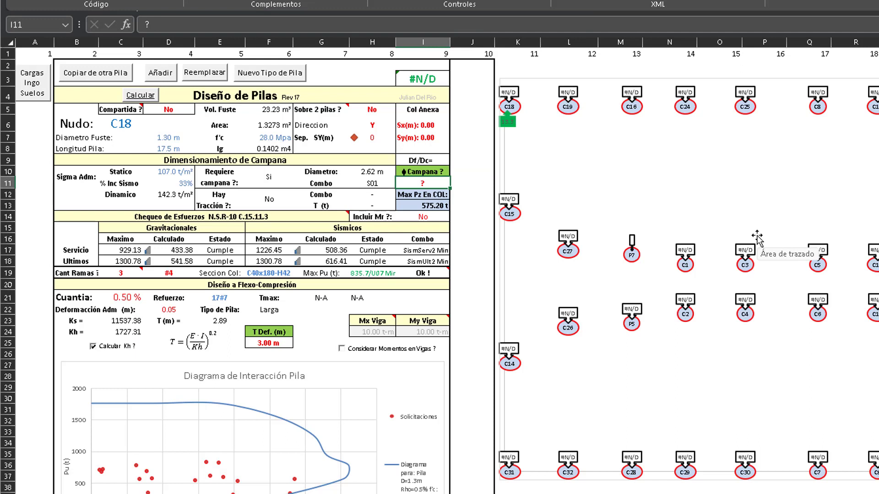
text(2.6)
key(Return)
key(Up)
text(2.7)
key(Return)
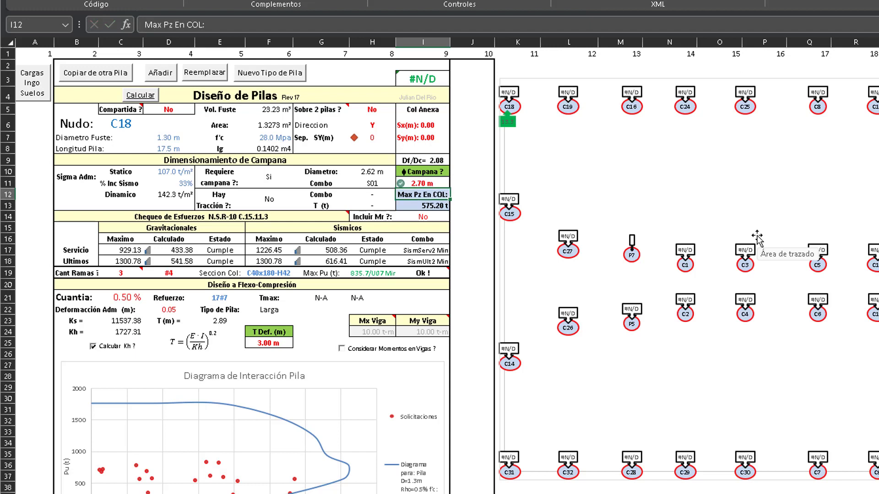
Test the bell diameter check with 2.60 m and return the value to 2.70 m.
key(Up)
key(F2)
key(Return)
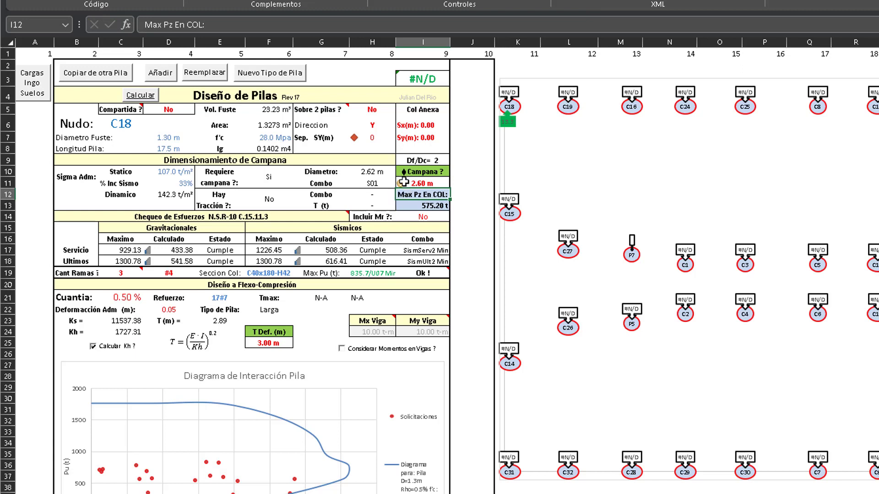
click(428, 181)
text(2.7)
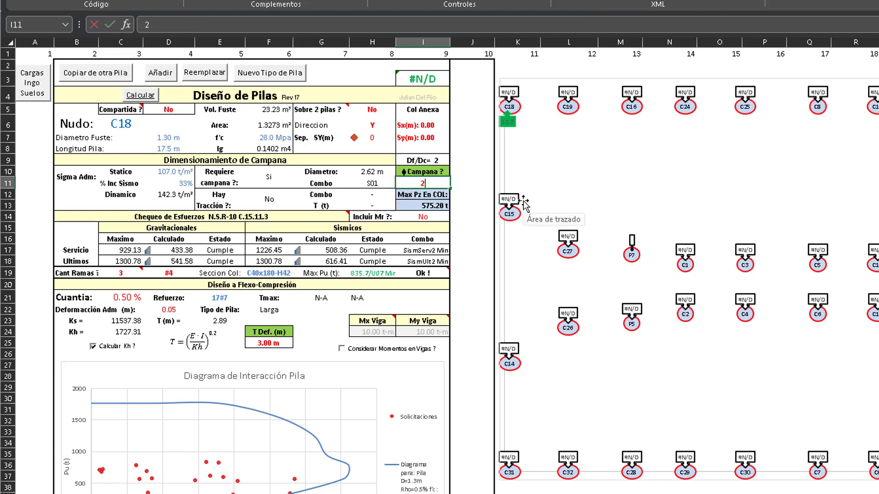
key(Return)
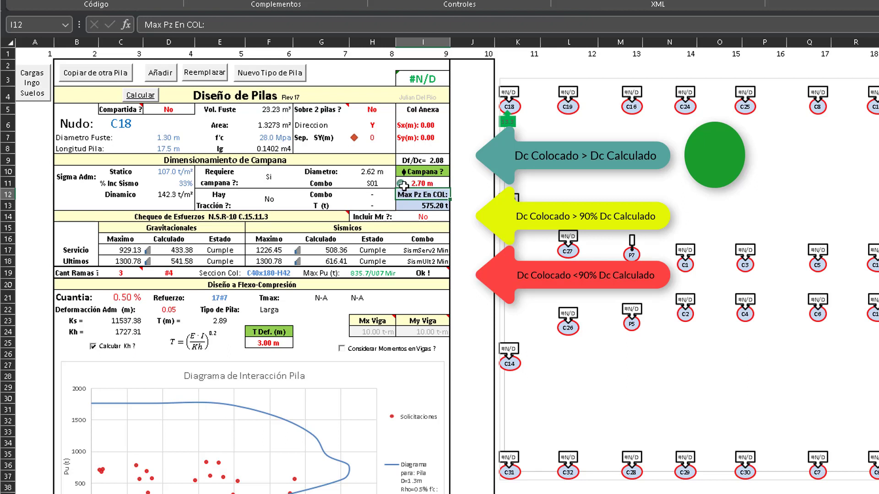
Reduce the bell diameter to 2.60 m and further to 2.40 m to test its compliance indicator.
click(444, 183)
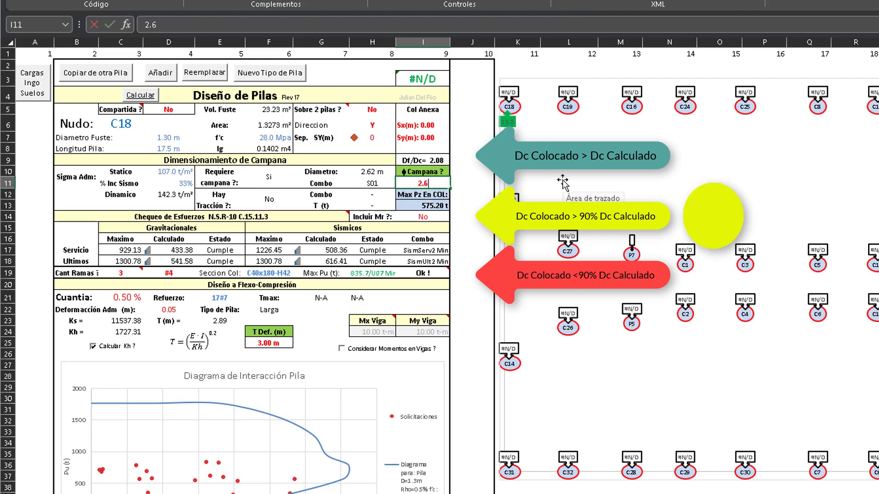
key(Return)
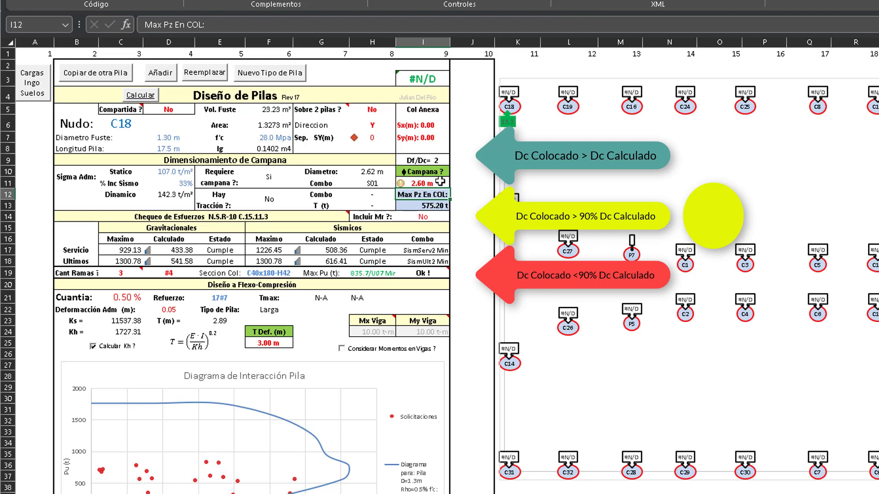
click(422, 181)
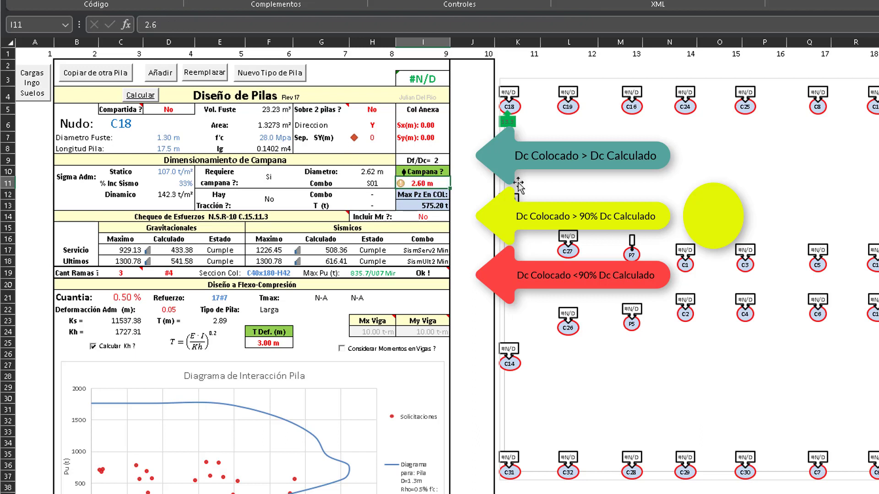
text(2.4)
key(Return)
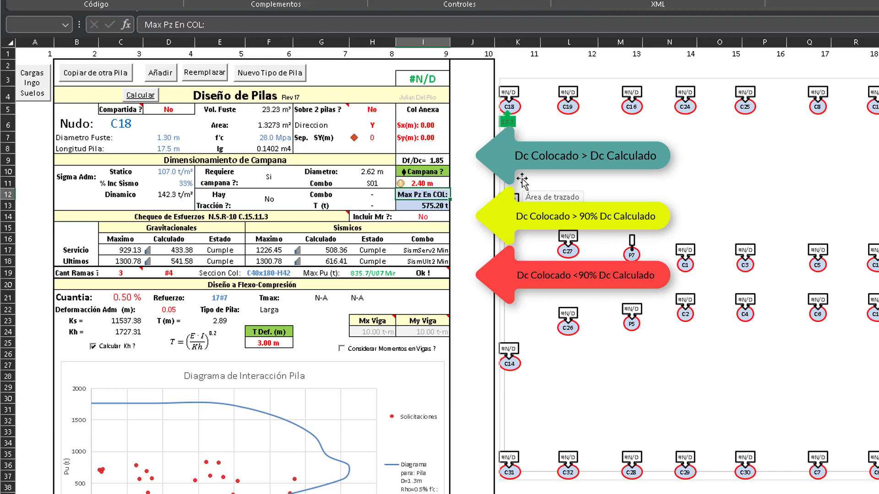
Set the bell diameter to 2.30 m.
key(Up)
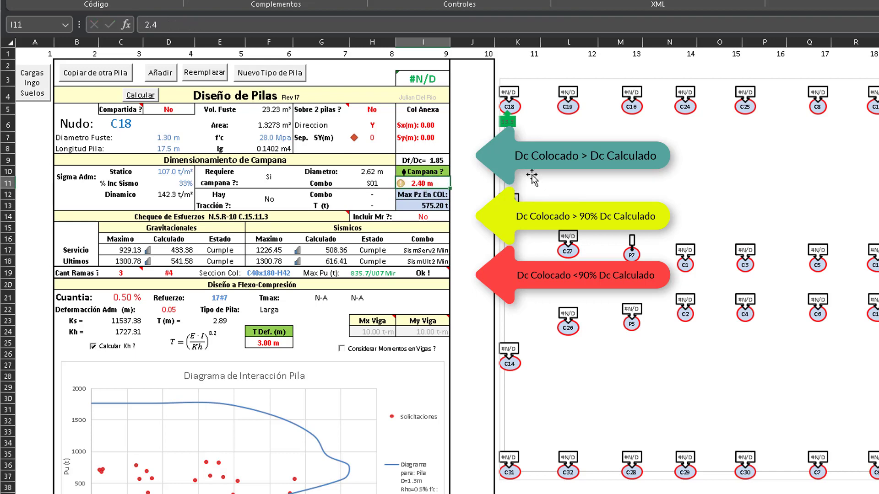
text(2.3)
key(Return)
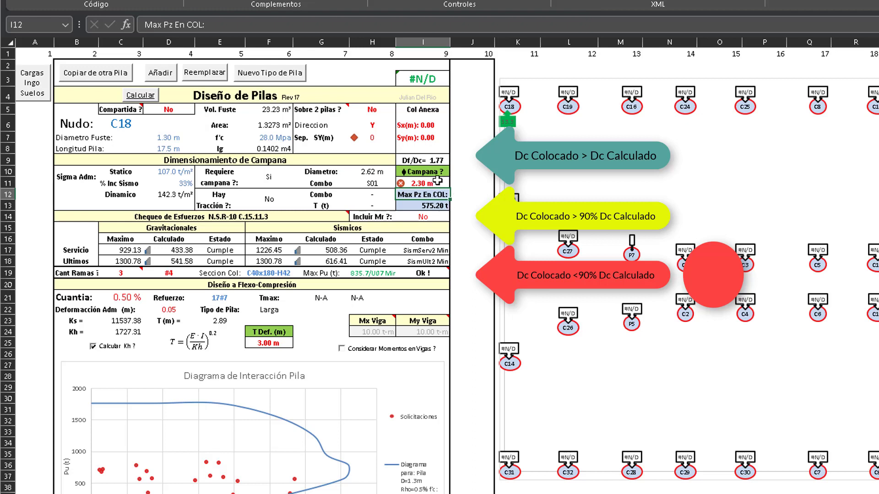
Inspect the Df/Dc ratio formula and the bell diameter cell it refers to.
click(435, 182)
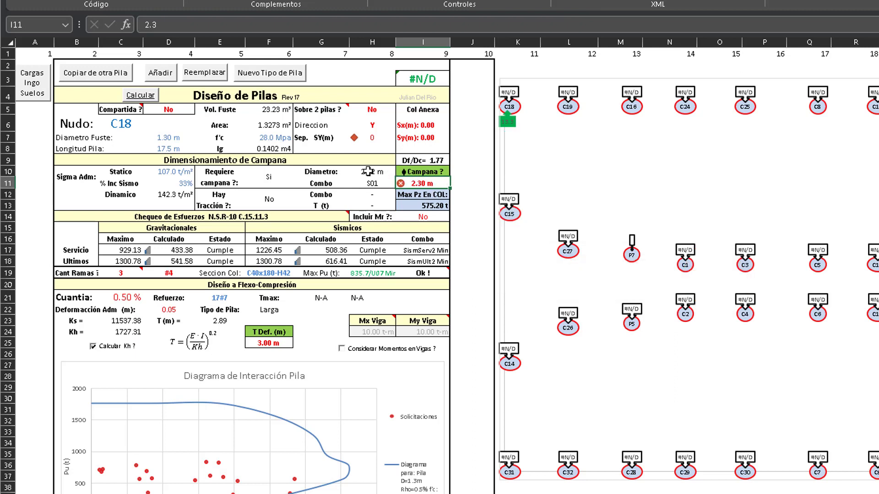
click(431, 160)
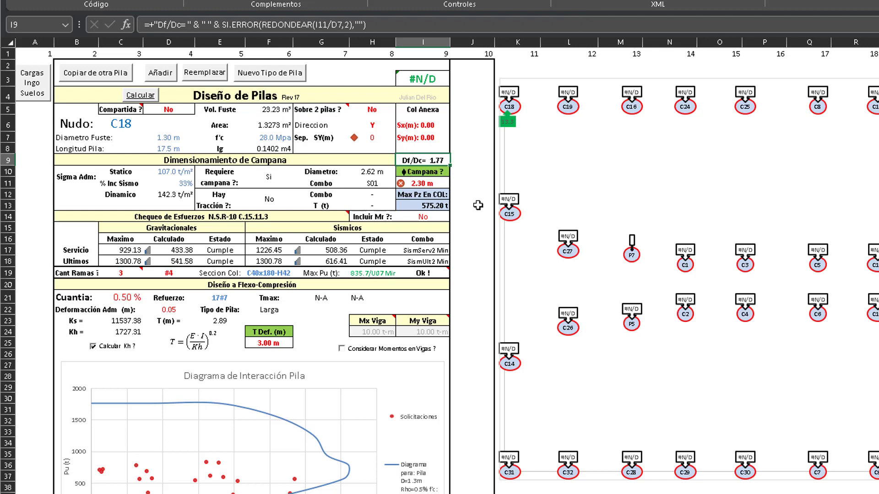
click(438, 185)
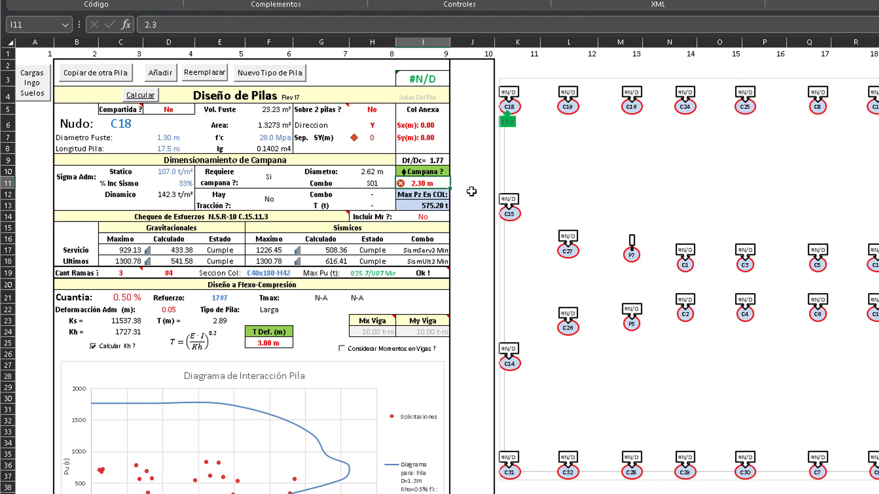
click(428, 159)
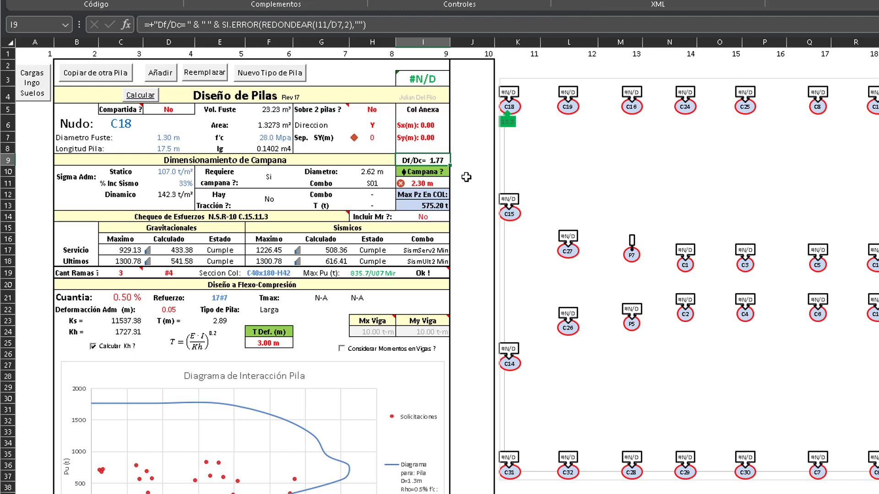
Set the bell diameter of pile C18 to 2.60 m.
click(430, 185)
text(2.6)
key(Return)
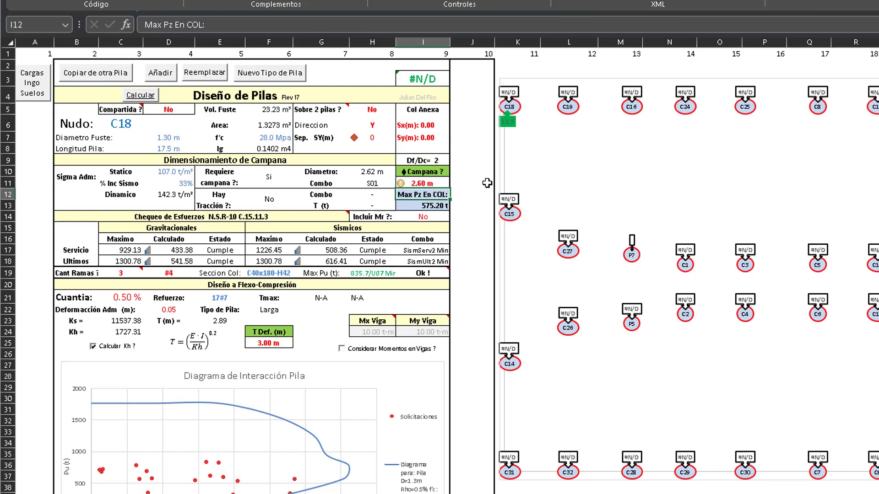
Add the C18 pile design to the pile summary list and review its new row.
scroll(482, 192, down, 3)
scroll(482, 193, down, 1)
scroll(482, 193, up, 5)
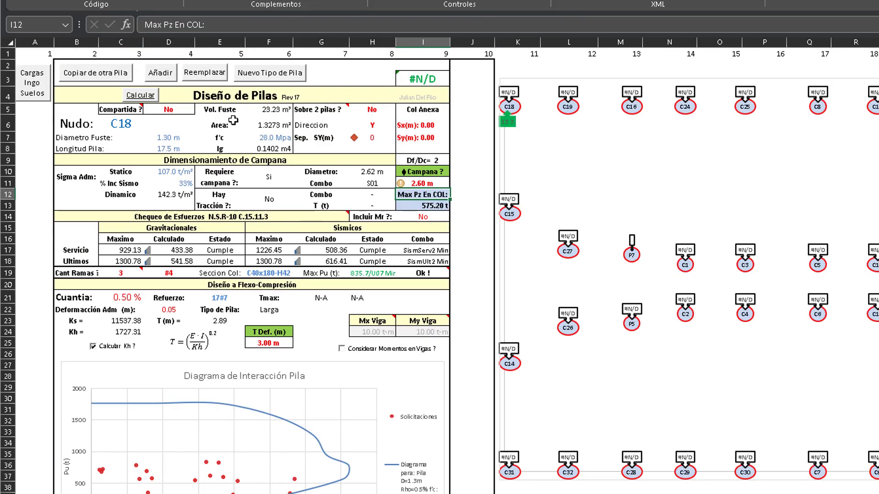
click(163, 80)
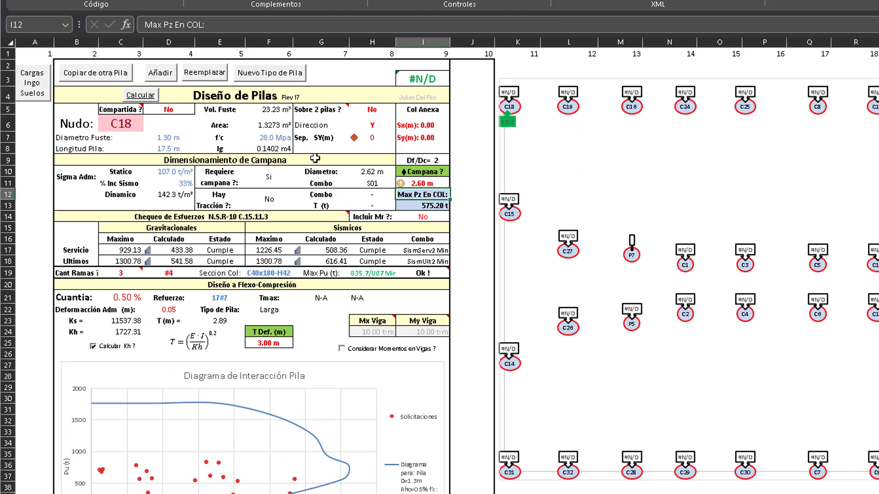
scroll(316, 165, down, 8)
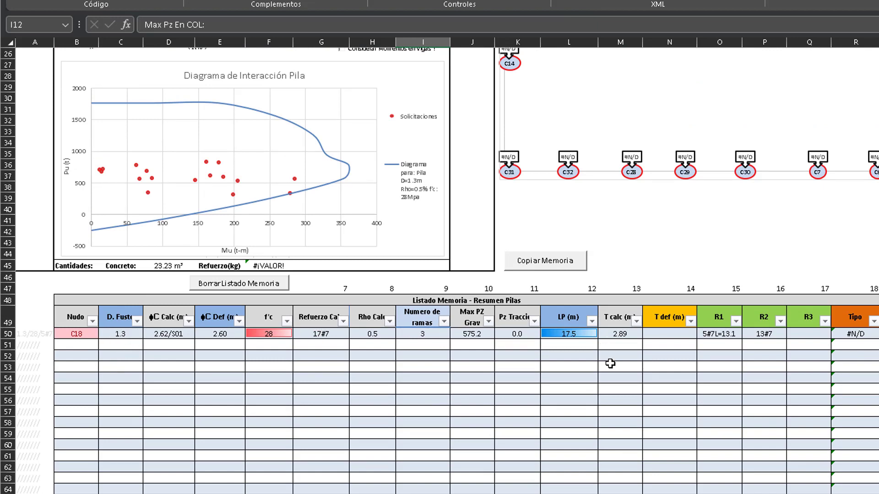
scroll(447, 266, right, 1)
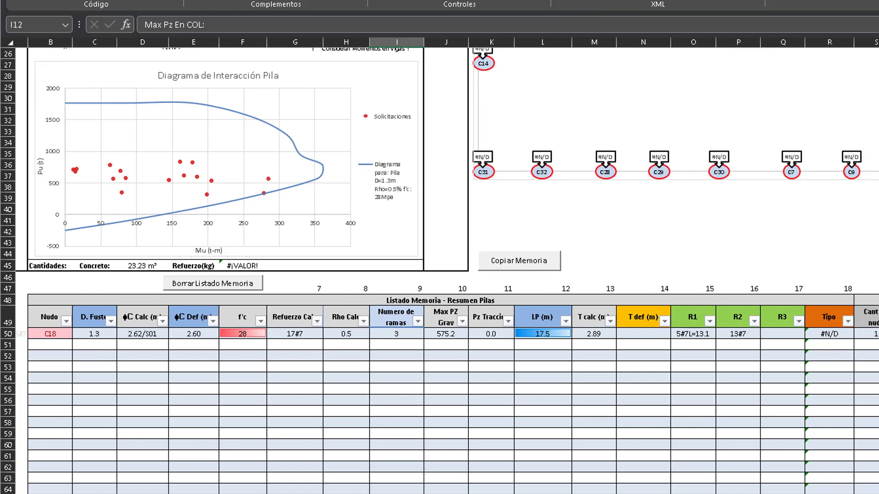
scroll(353, 304, left, 1)
scroll(215, 367, up, 3)
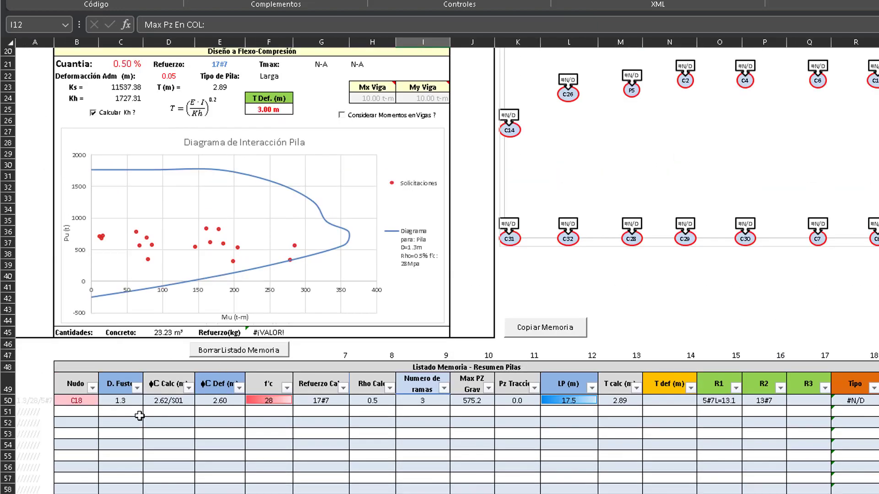
scroll(77, 422, up, 6)
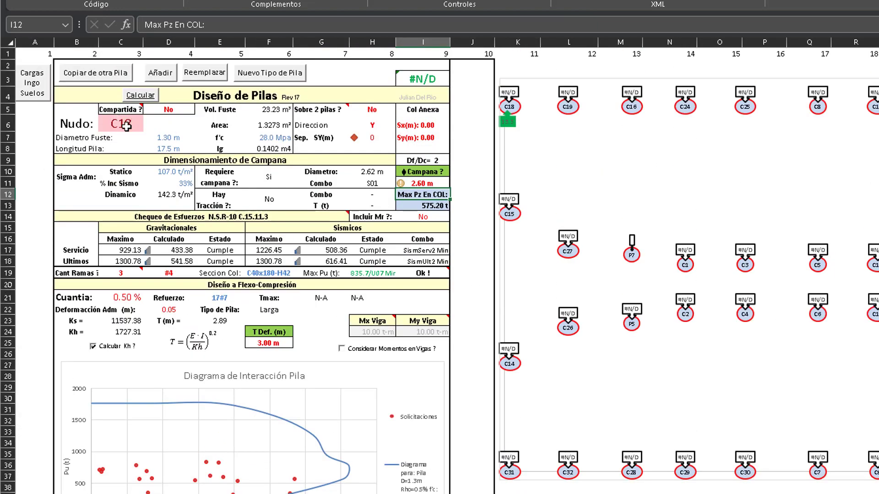
Switch the design node to C15 and return it to C18 to compare the node cell's highlighting.
click(126, 122)
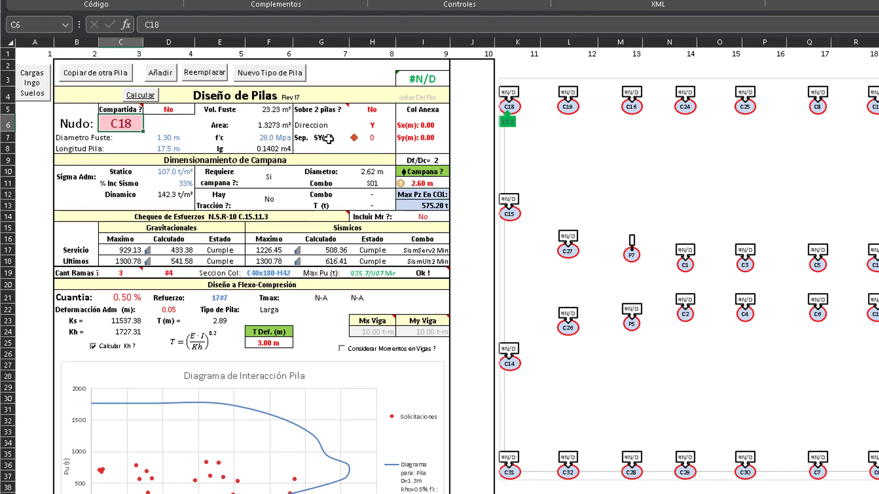
key(F2)
text(C15)
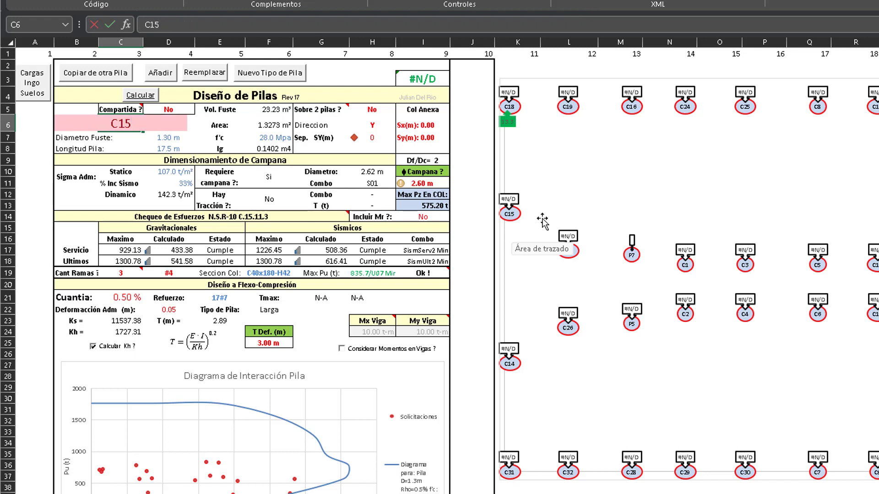
key(Return)
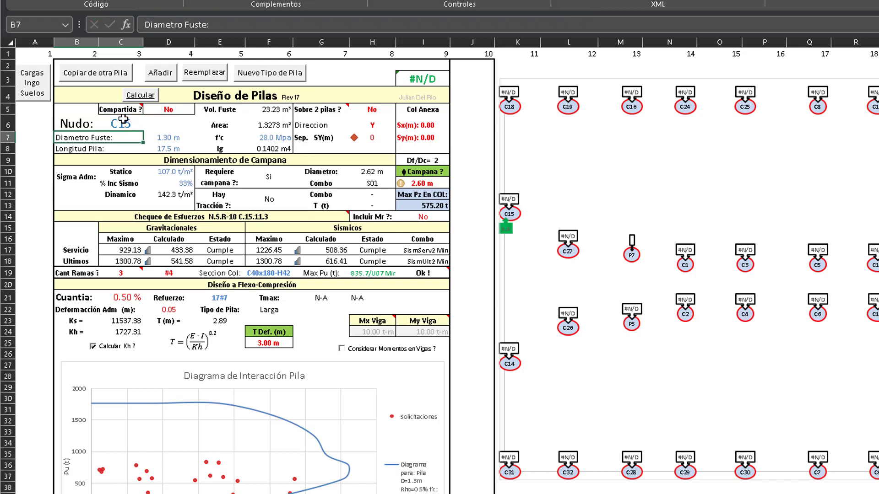
click(122, 122)
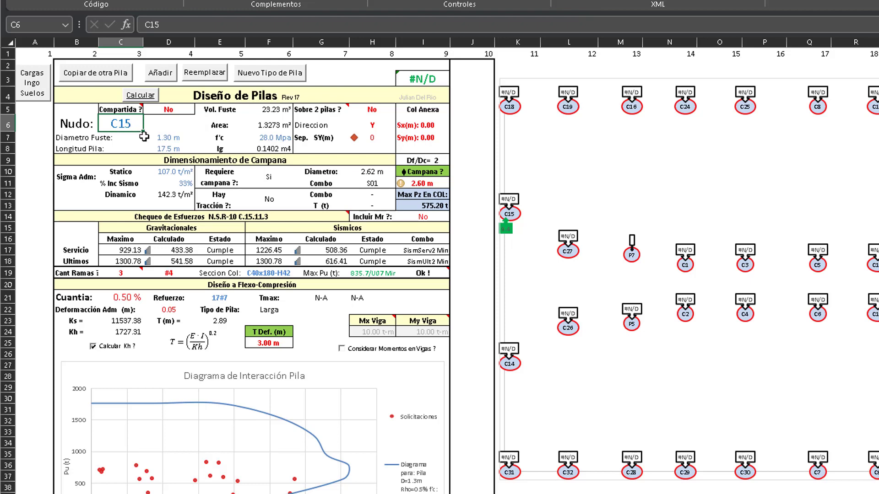
text(C18)
key(Return)
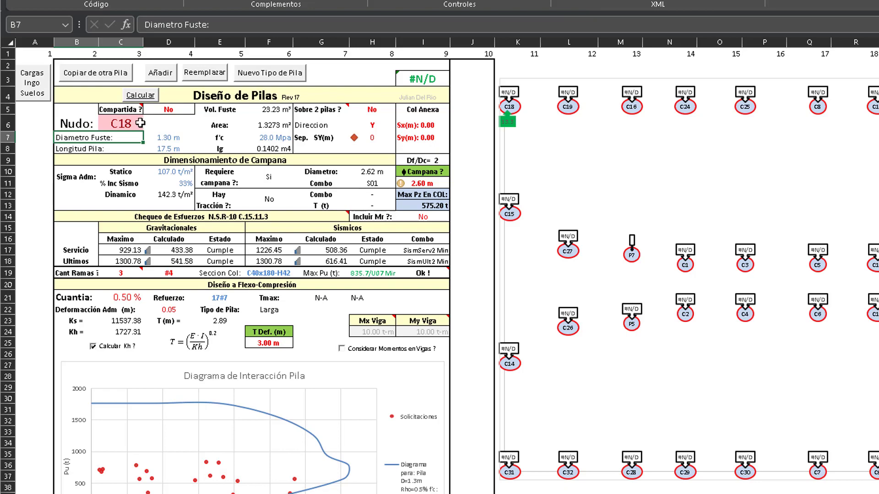
Examine the C18 design, the node plan, the summary row's pile type column and the pile type schedule.
scroll(137, 320, down, 6)
scroll(110, 206, up, 5)
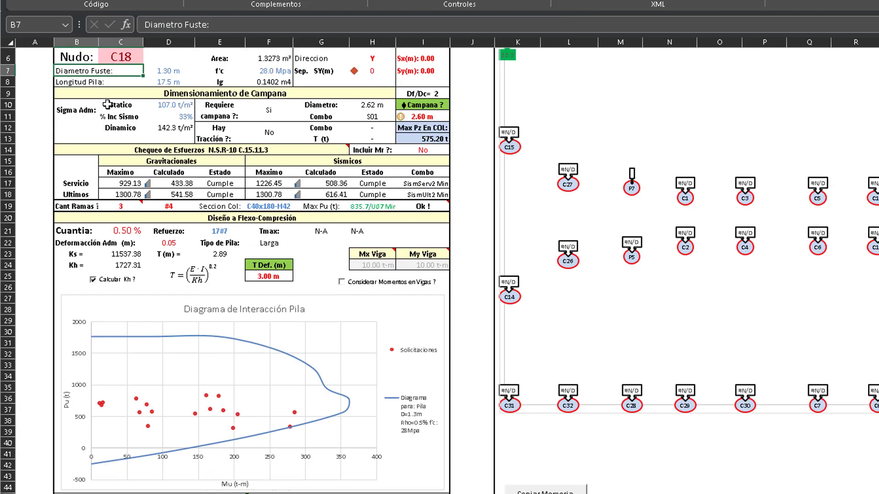
scroll(112, 112, up, 2)
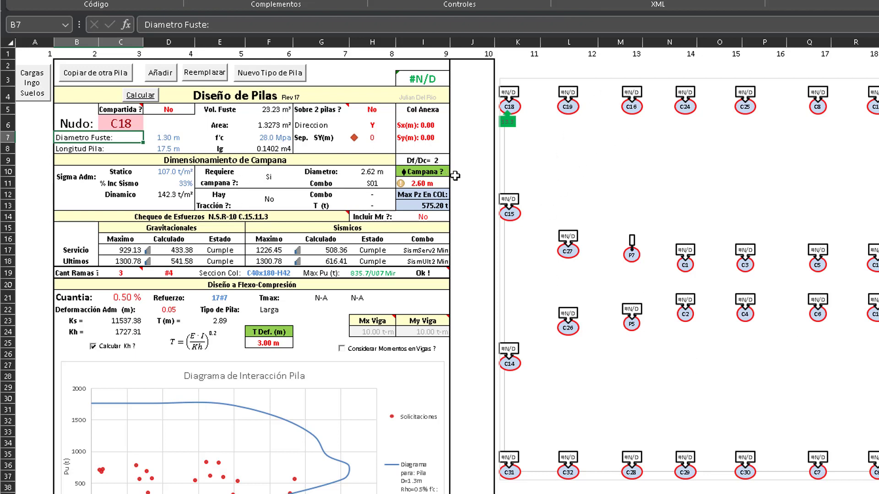
click(478, 202)
scroll(485, 204, down, 4)
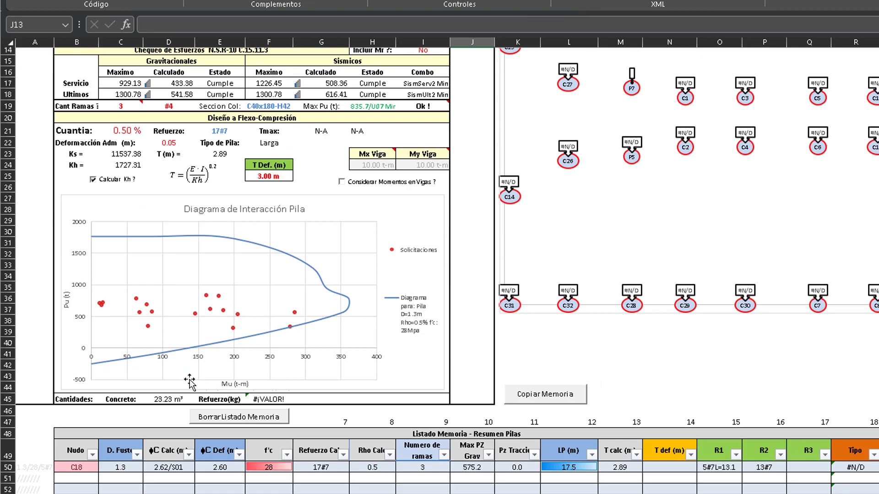
scroll(483, 136, up, 4)
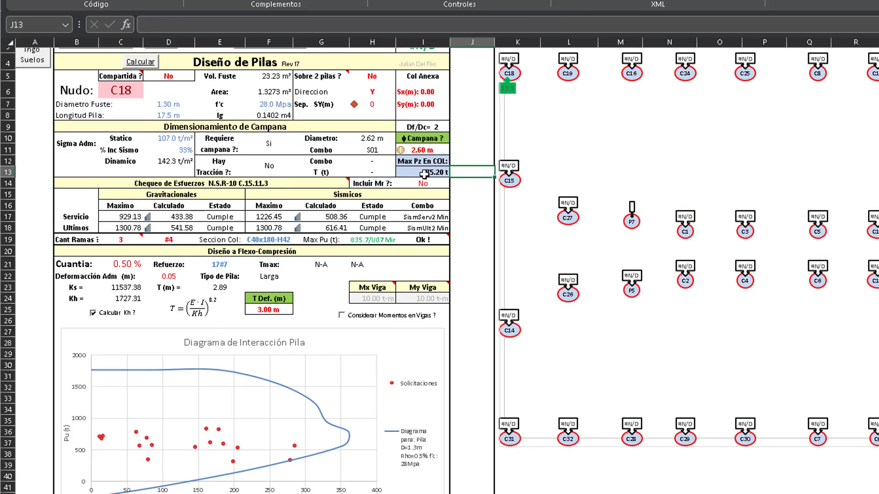
click(482, 137)
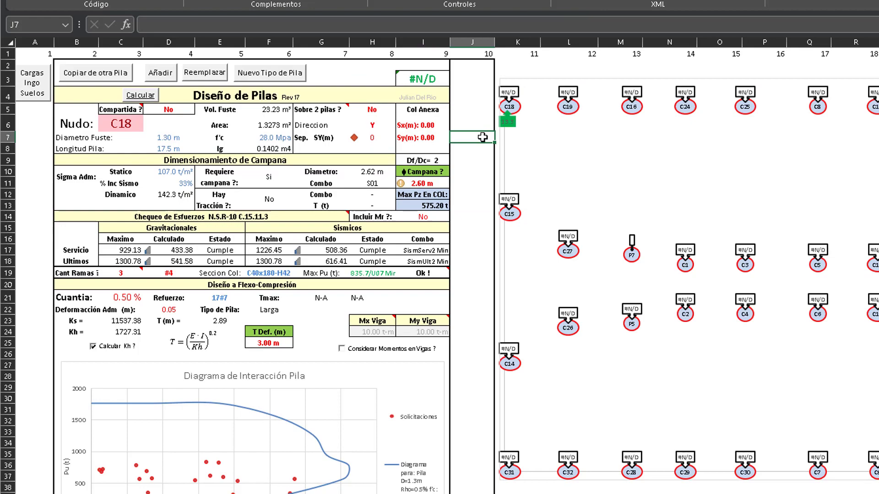
scroll(440, 270, right, 6)
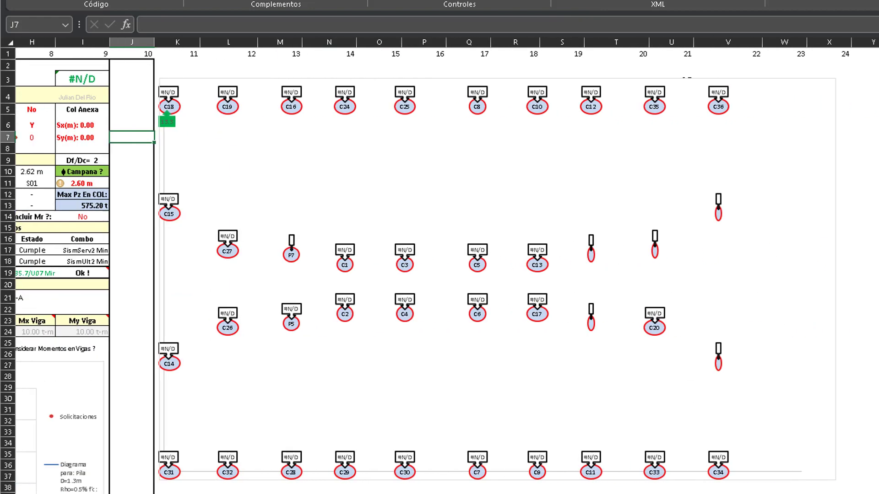
scroll(439, 270, down, 11)
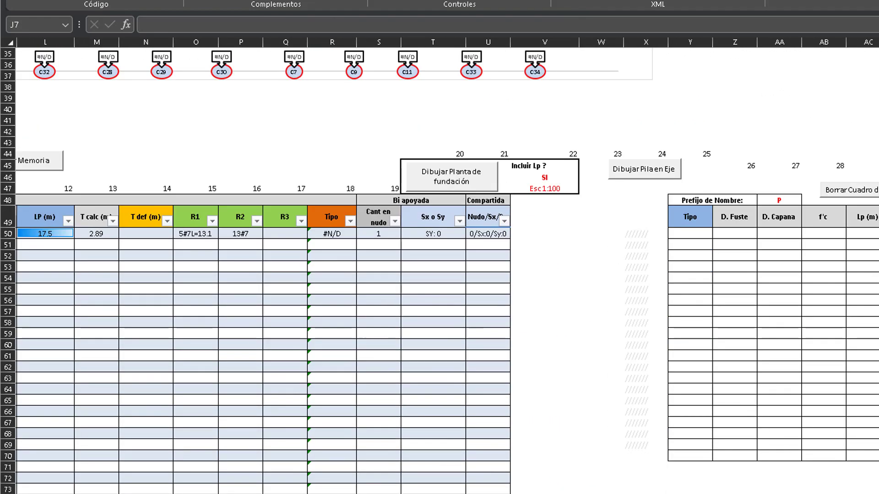
scroll(343, 216, right, 3)
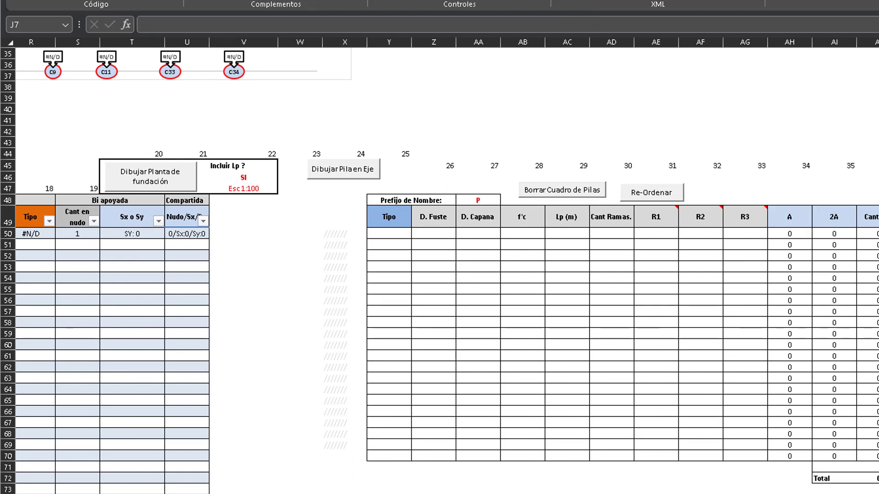
scroll(678, 233, left, 8)
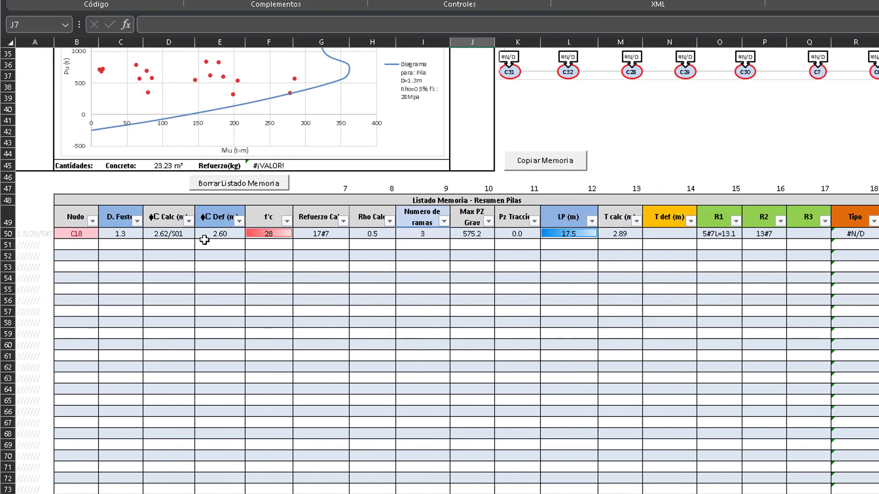
scroll(315, 236, right, 8)
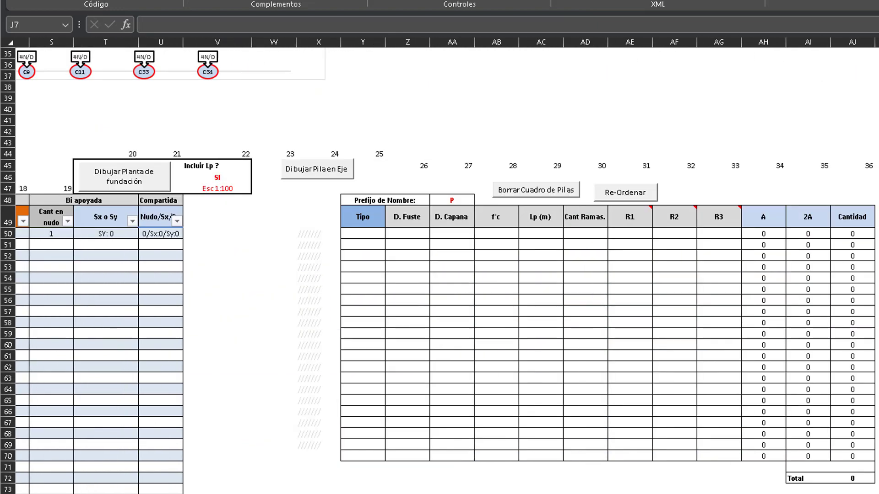
scroll(359, 177, left, 6)
scroll(359, 176, up, 11)
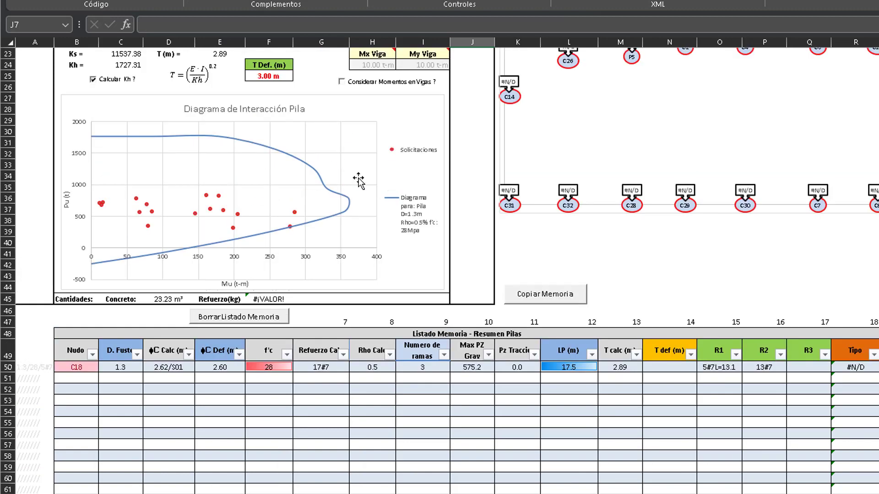
Include pile type P1 in the schedule using the recent calculation data, and close the new pile type form.
click(285, 78)
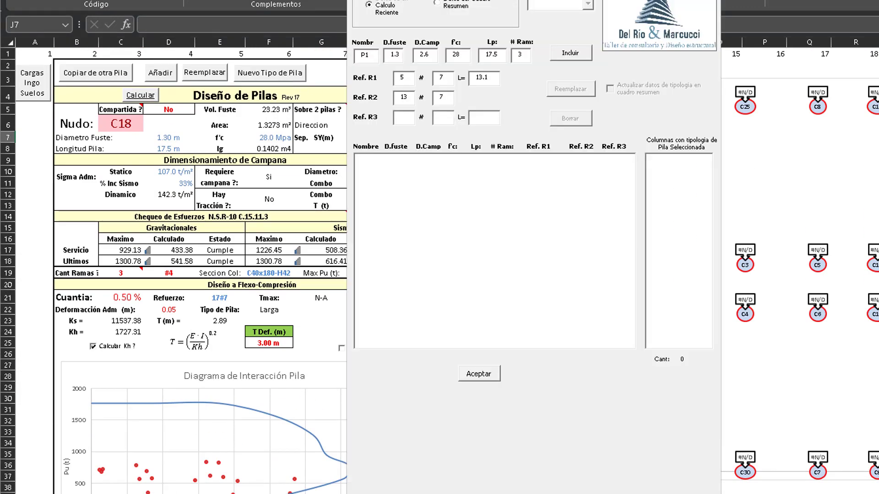
drag(463, 0, 630, 0)
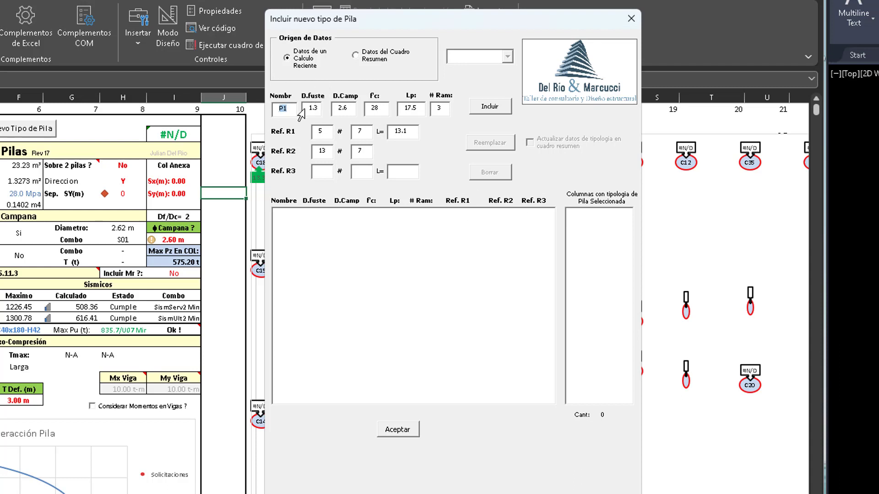
drag(311, 108, 329, 111)
click(344, 108)
click(382, 109)
click(496, 110)
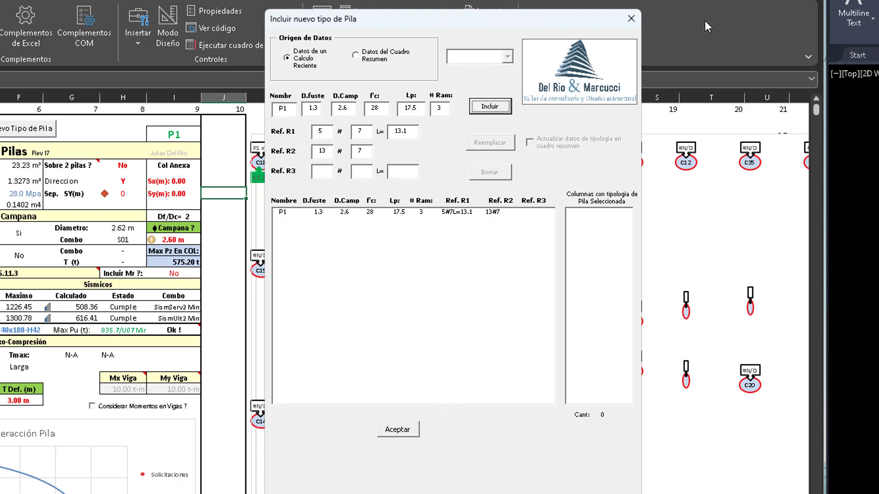
click(634, 20)
Examine the P1 row in the pile type schedule, including its A and 2A bell dimensions.
scroll(545, 397, down, 6)
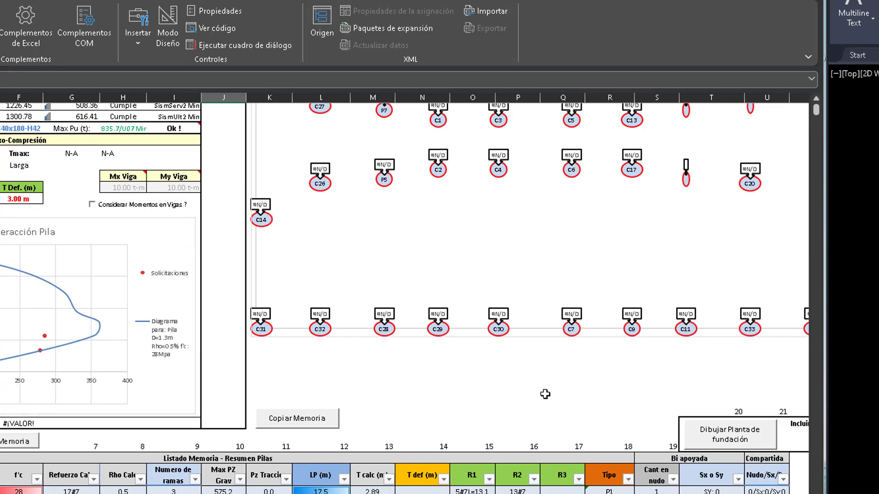
scroll(544, 394, down, 2)
scroll(544, 394, right, 4)
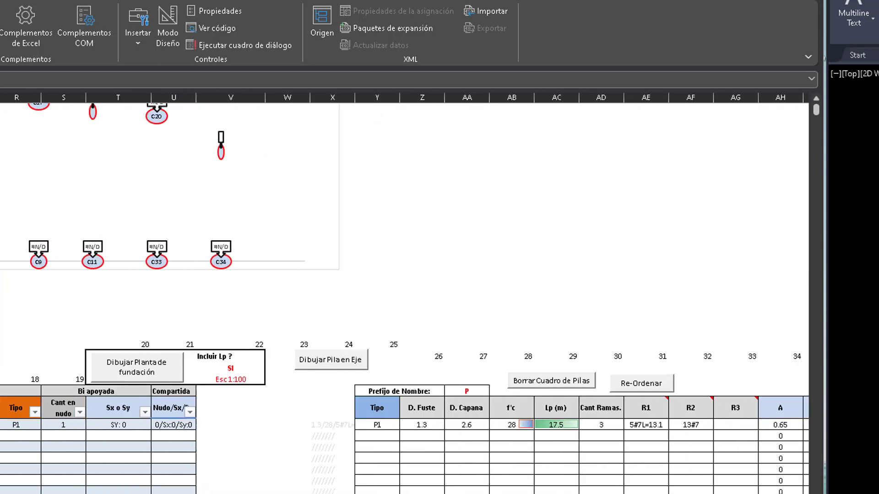
scroll(253, 461, right, 2)
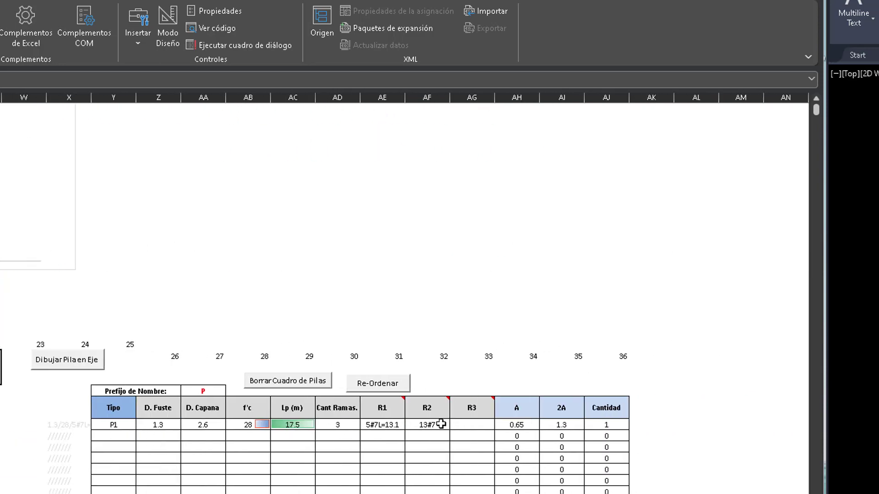
click(509, 424)
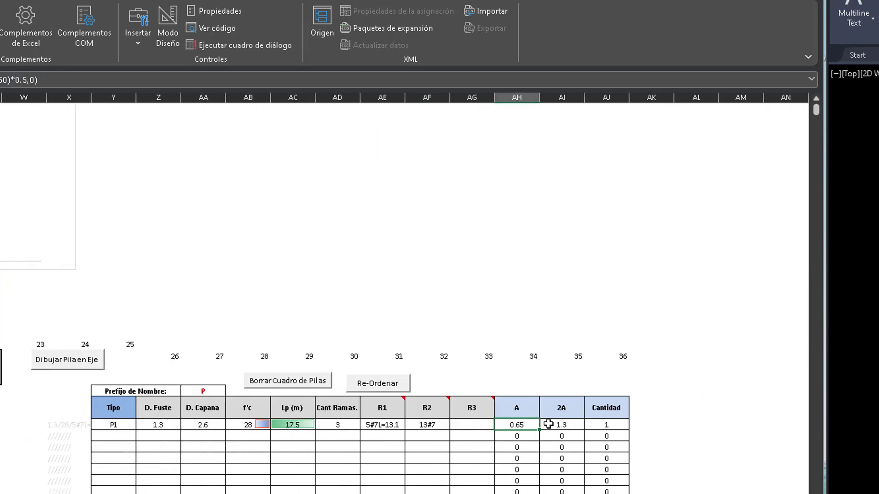
click(548, 425)
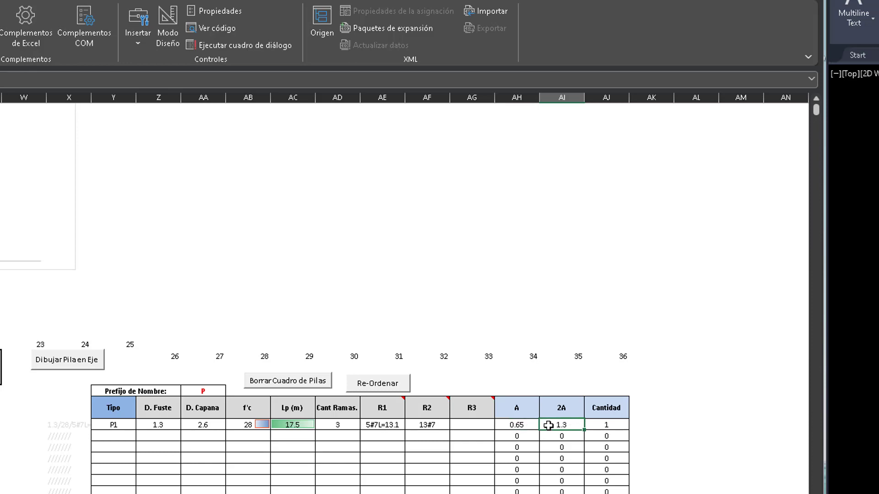
click(524, 426)
click(555, 421)
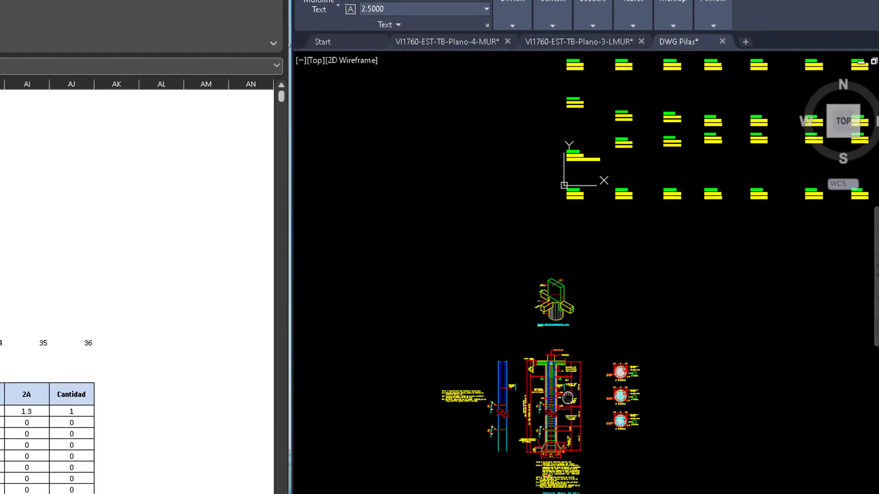
Switch to the DWG Pilas drawing and examine the A and 2A bell dimensions in the typical pile detail.
scroll(546, 331, up, 4)
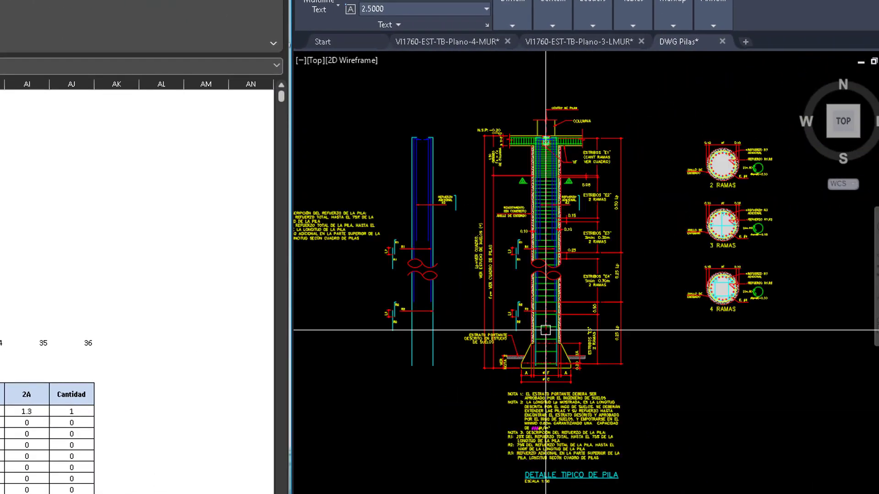
scroll(546, 330, up, 5)
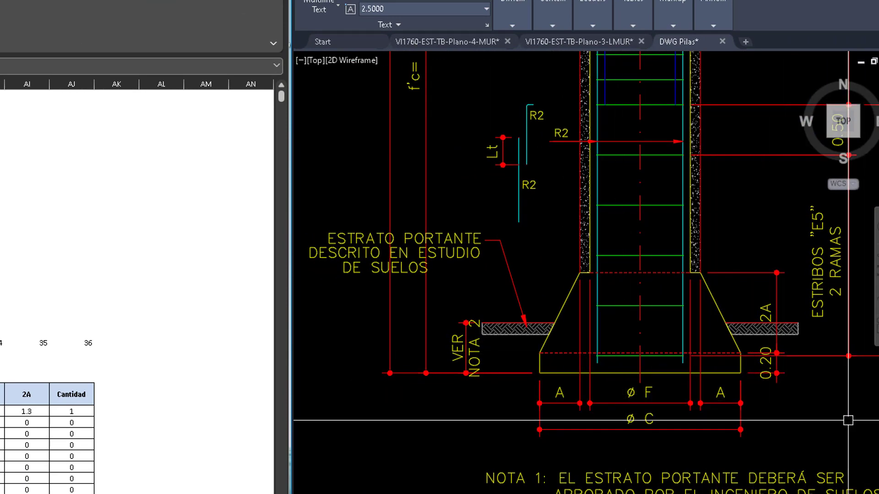
drag(848, 420, 823, 411)
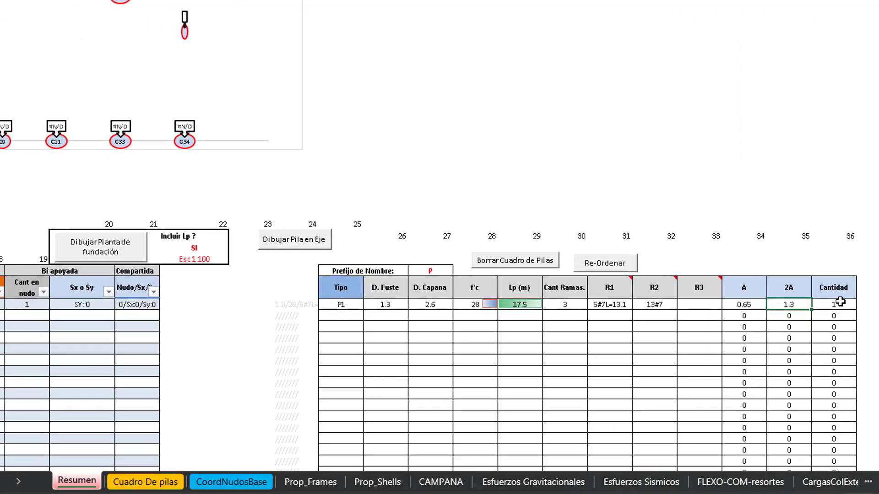
Return to the Resumen sheet and examine P1's quantity in the pile schedule and the pile type in the C18 summary row.
click(70, 413)
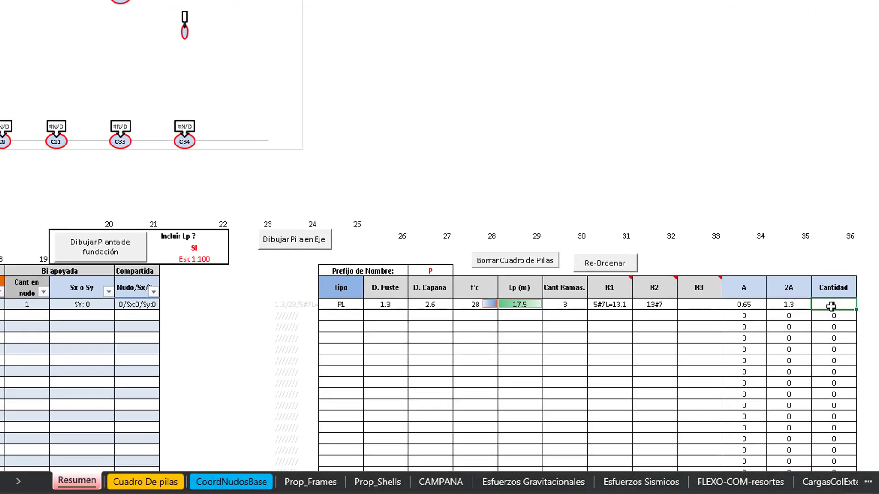
text(1)
scroll(780, 386, left, 10)
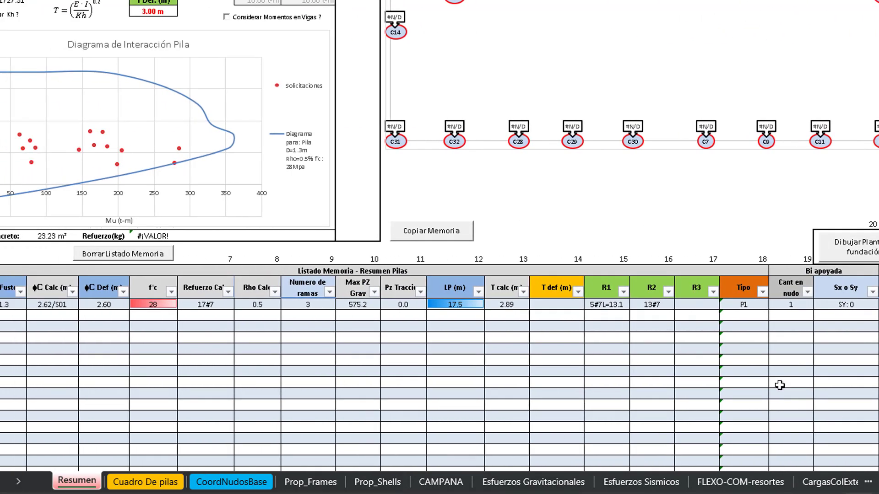
click(741, 305)
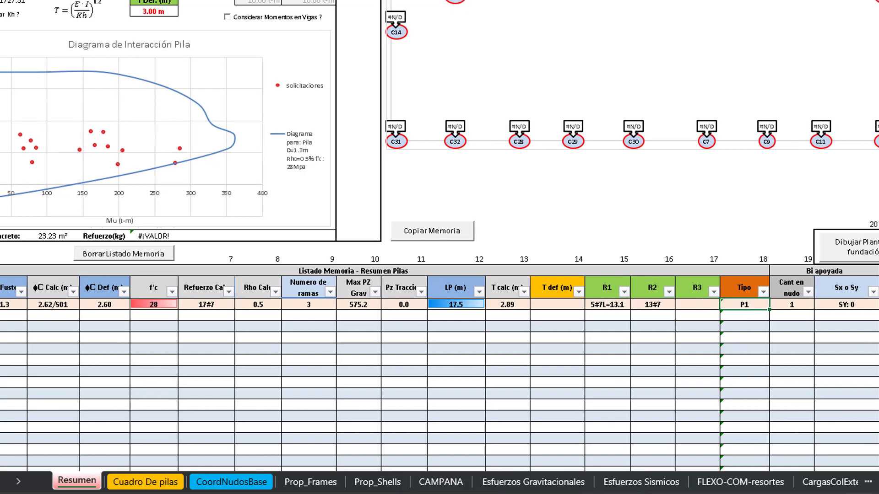
scroll(489, 328, left, 2)
scroll(489, 329, up, 4)
scroll(489, 329, up, 4)
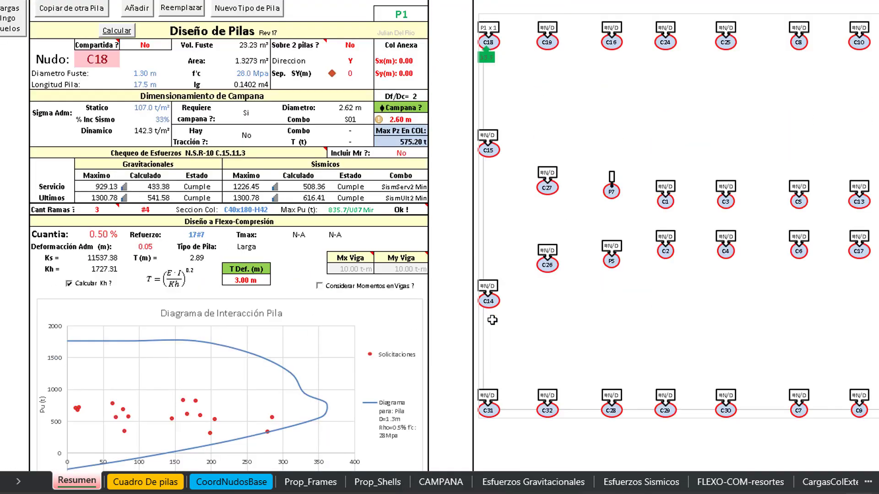
Examine the C18 design's assigned pile type along with its shaft diameter, length, f'c, static bearing stress and adopted bell diameter.
click(389, 15)
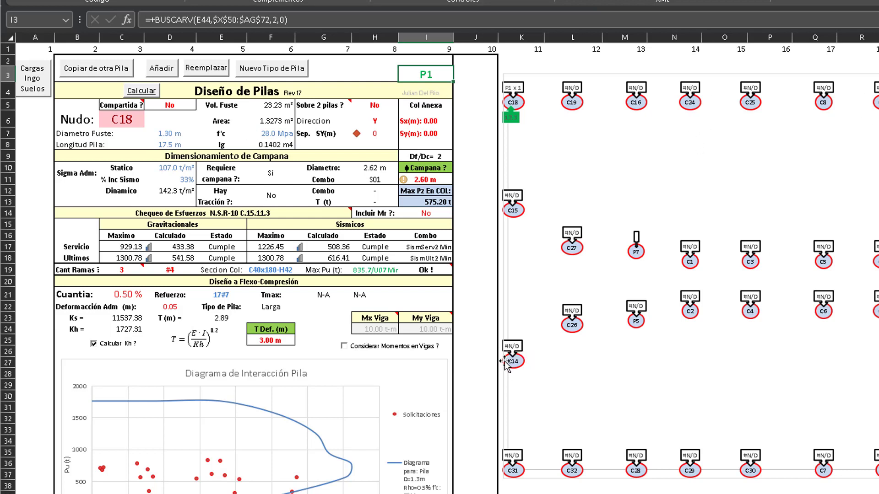
click(160, 134)
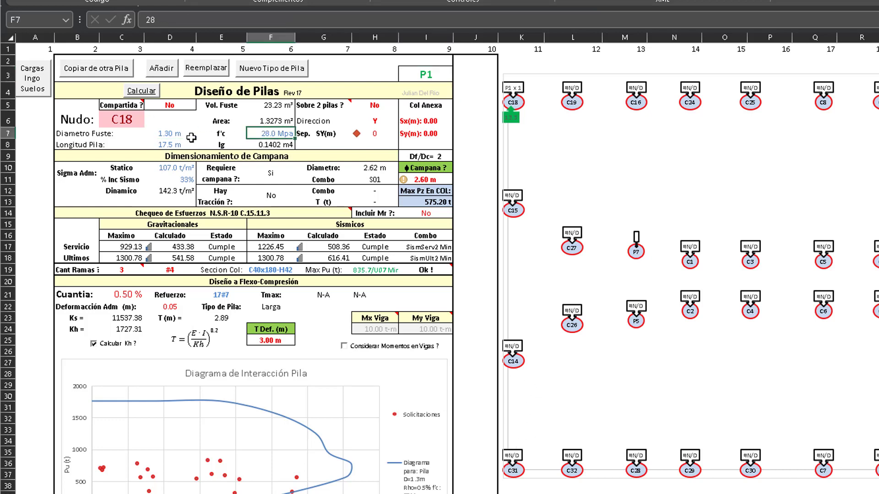
click(173, 141)
click(174, 163)
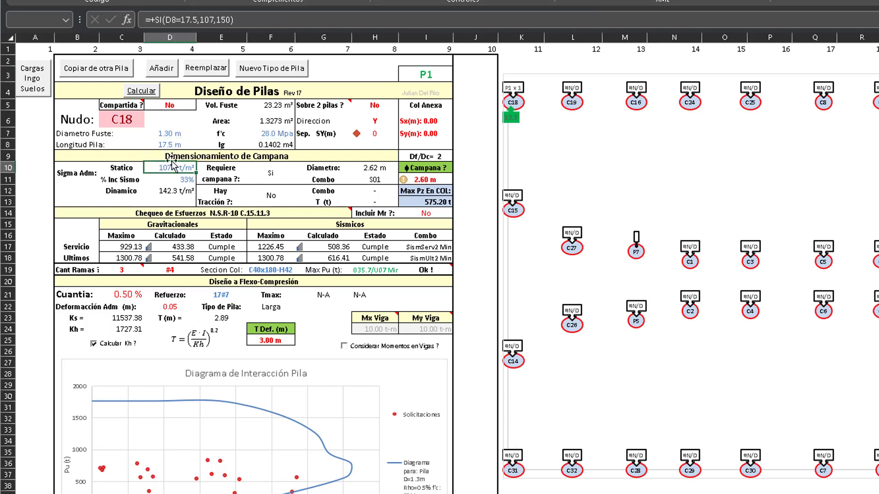
click(167, 134)
click(267, 133)
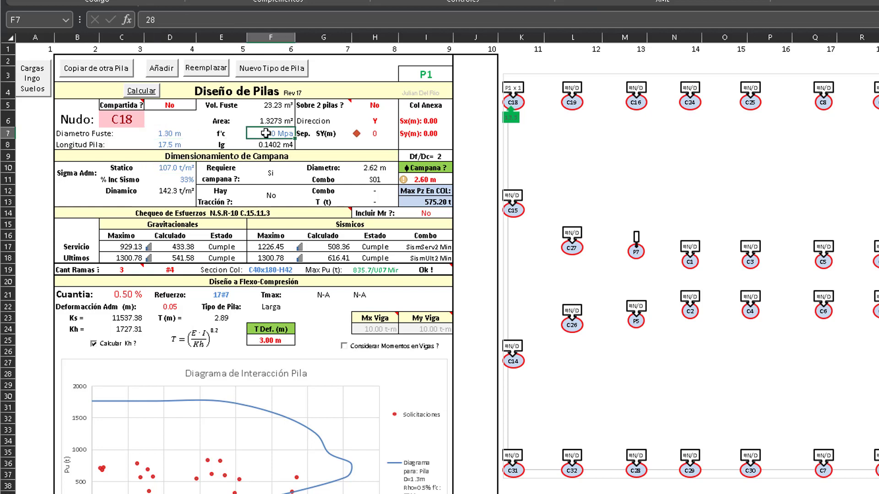
click(438, 182)
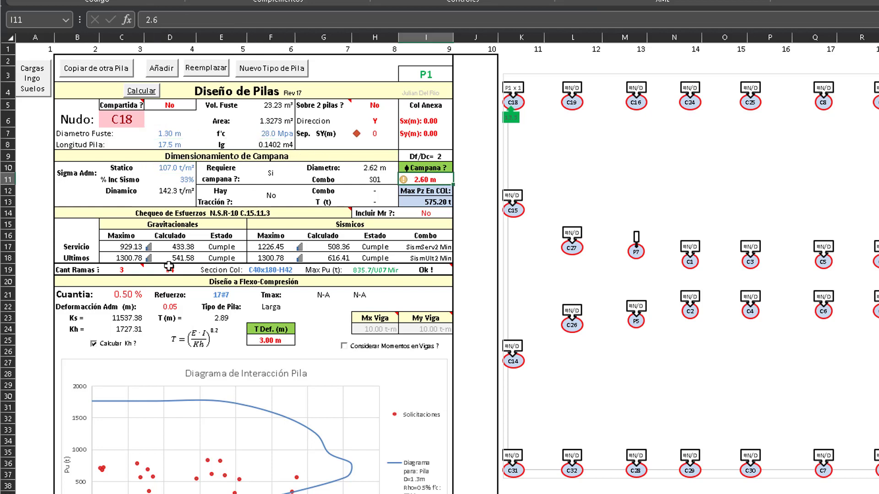
click(427, 74)
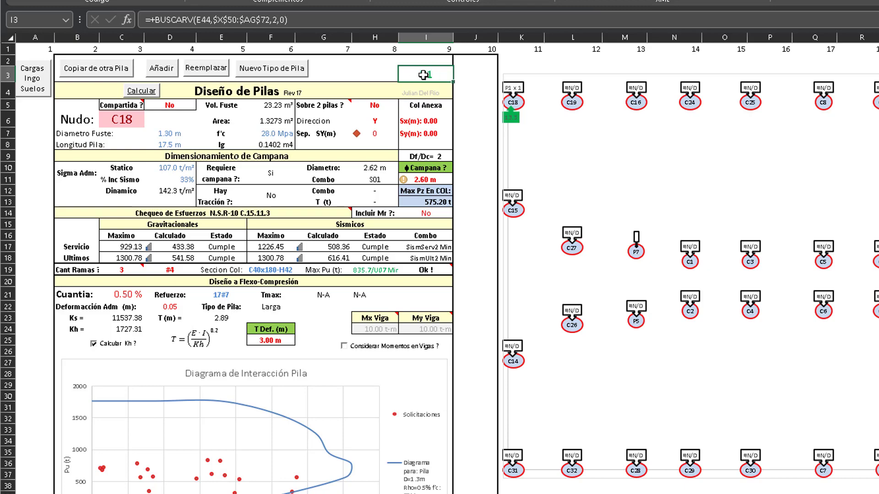
Examine the C18 row in the summary list and the pile labels across the foundation node plan.
scroll(485, 151, down, 3)
scroll(487, 232, down, 4)
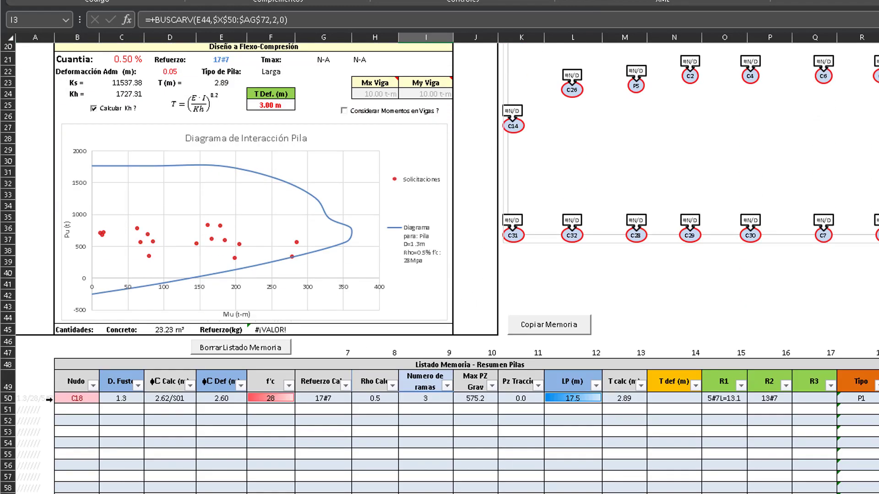
scroll(588, 307, up, 6)
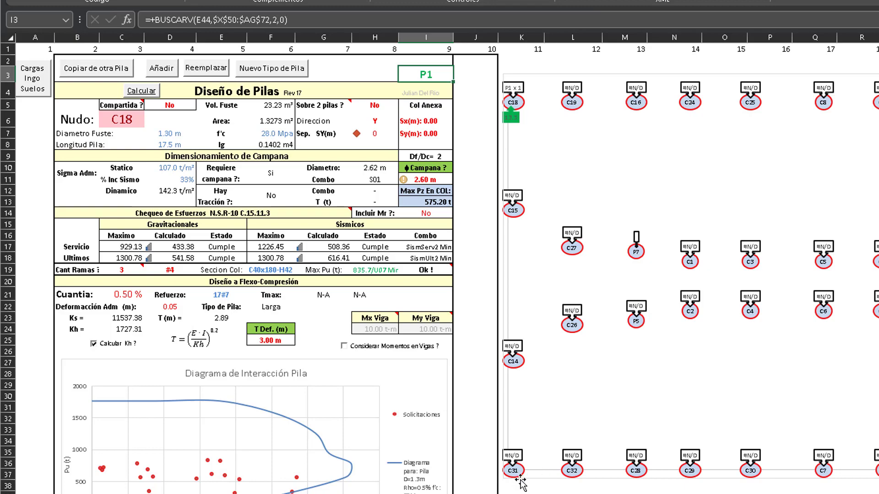
scroll(446, 274, right, 3)
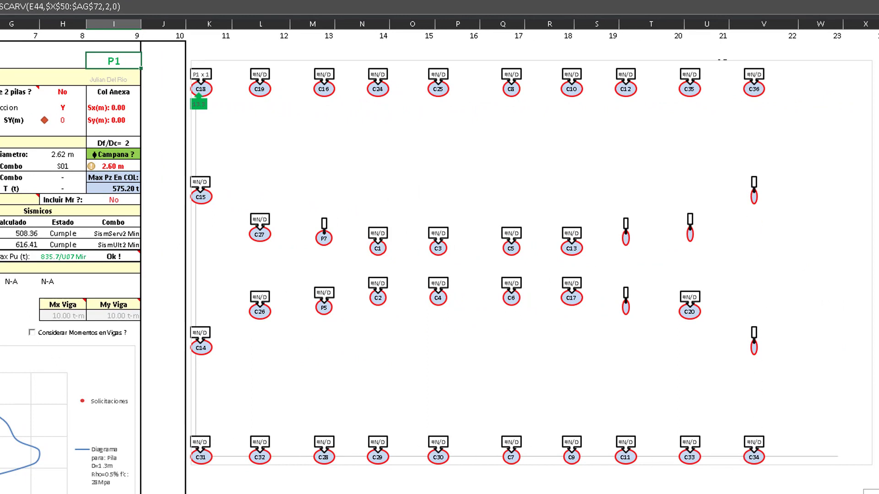
scroll(439, 256, left, 1)
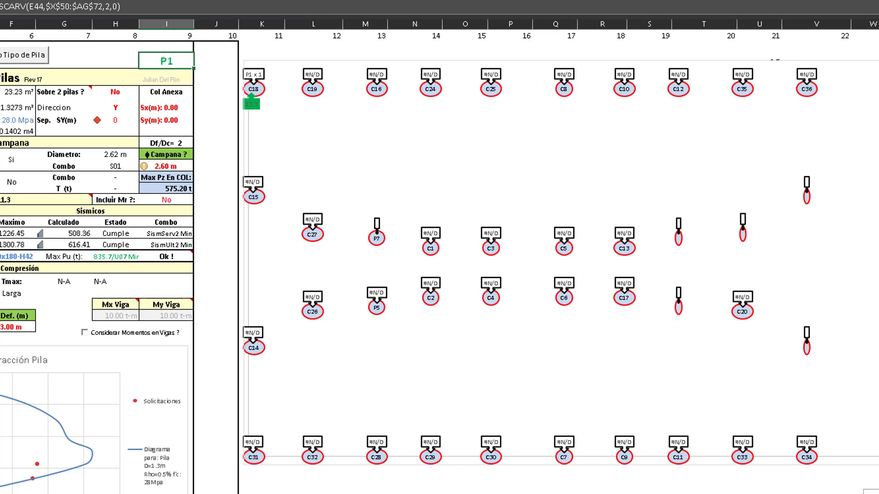
Set the node of the pile design to C31.
scroll(439, 256, left, 2)
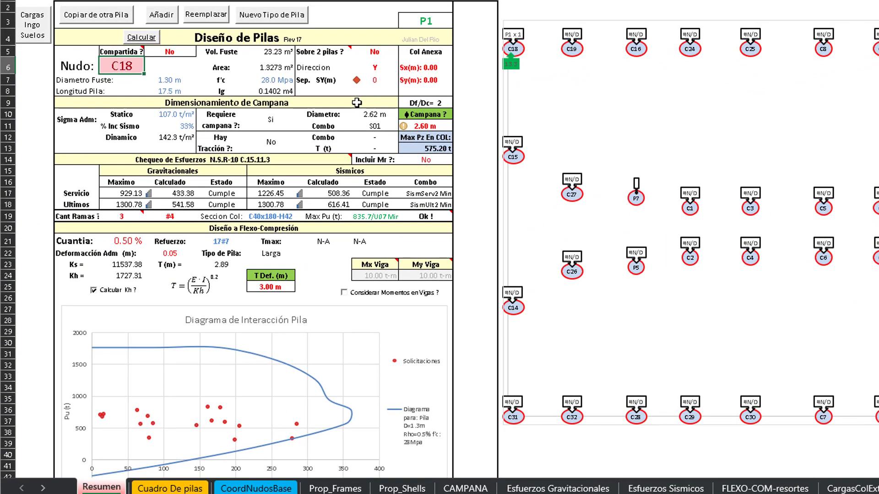
text(C31)
key(Return)
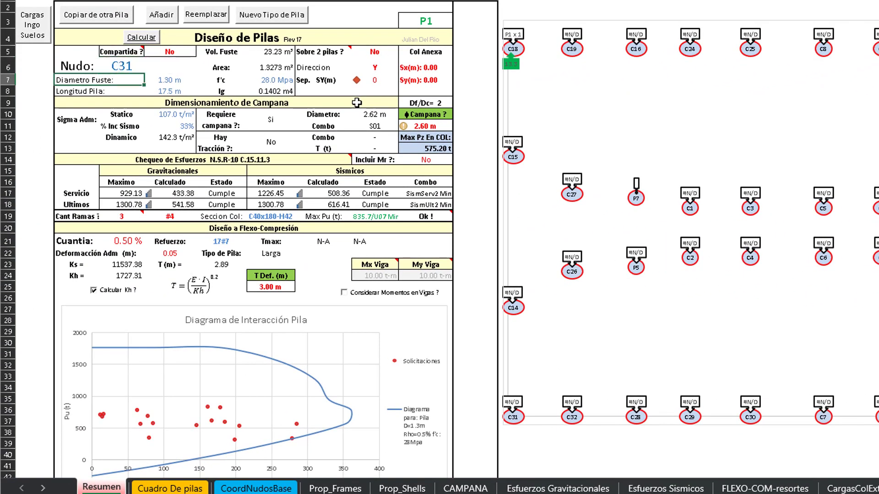
click(121, 63)
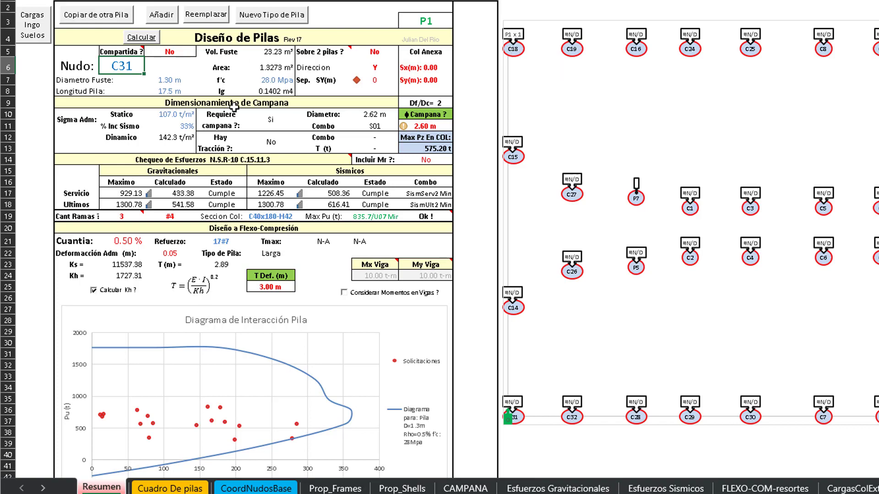
Copy the data of the existing C18 pile into the C31 design, retrieving it by column name.
scroll(475, 372, down, 2)
scroll(475, 371, down, 4)
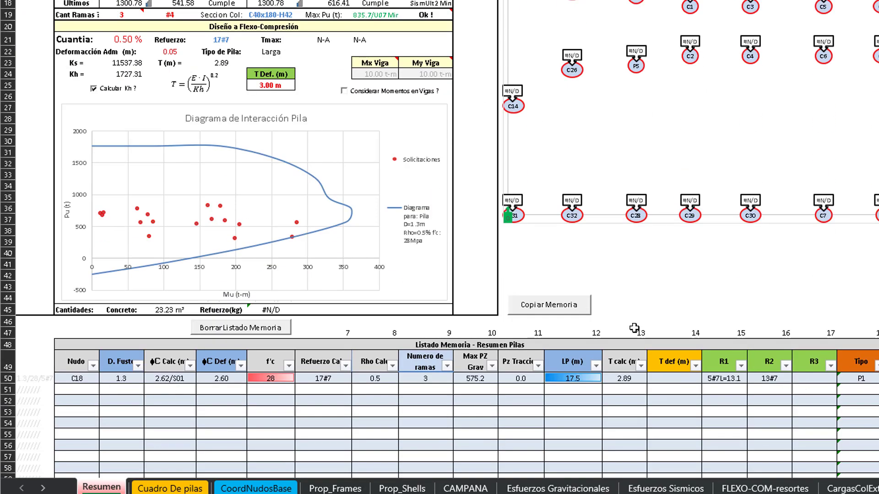
scroll(635, 328, up, 5)
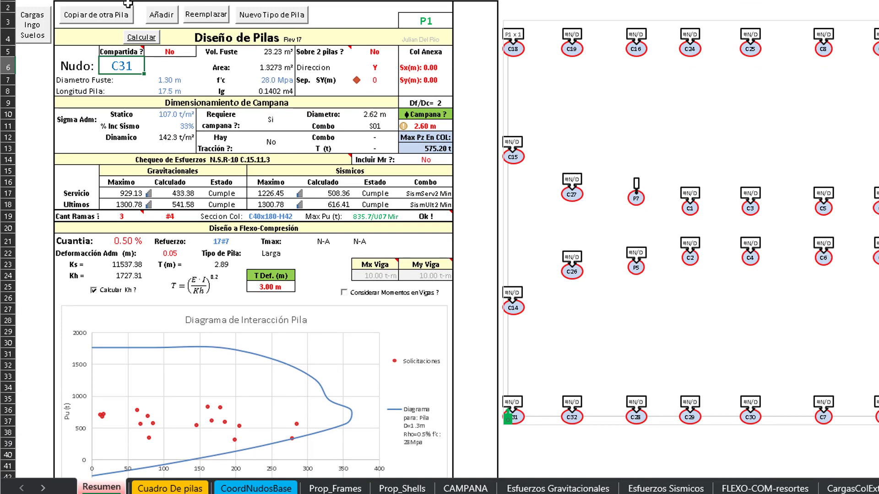
click(81, 20)
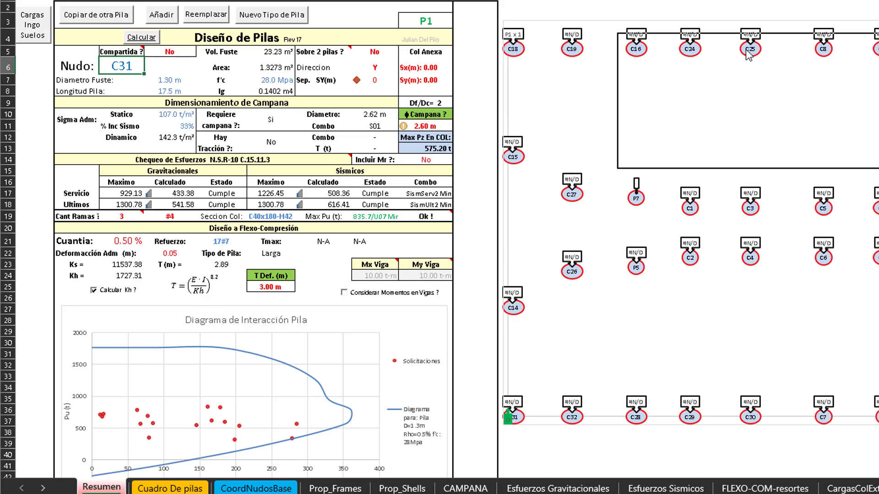
drag(693, 75, 694, 97)
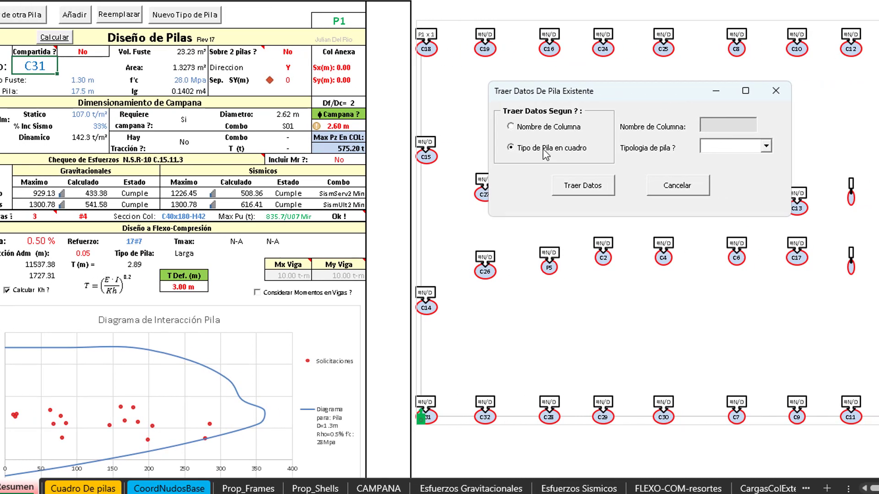
click(545, 151)
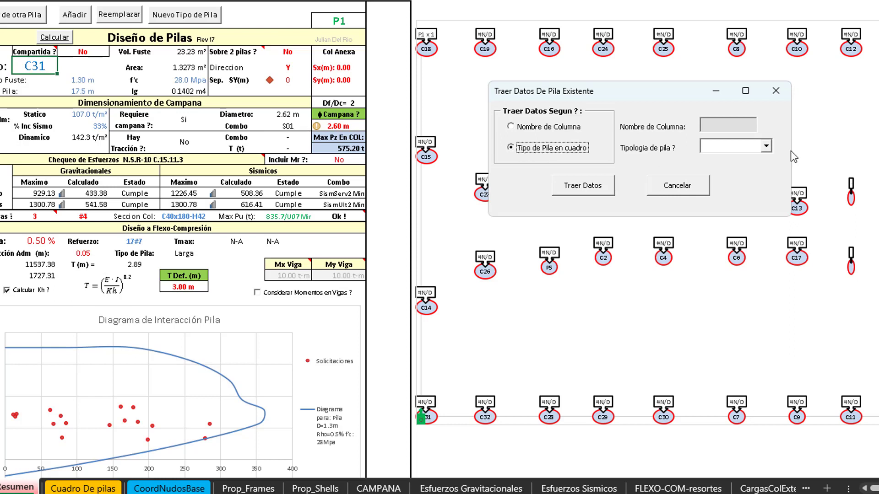
click(766, 146)
click(520, 128)
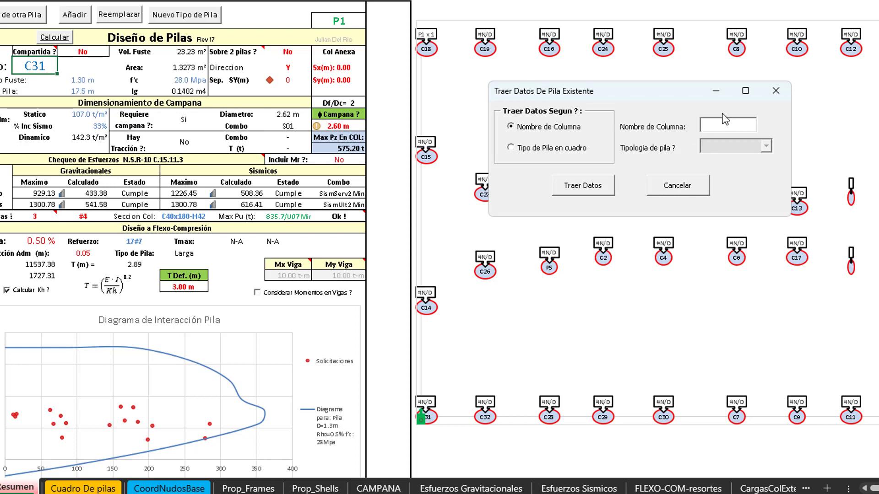
text(18)
click(583, 188)
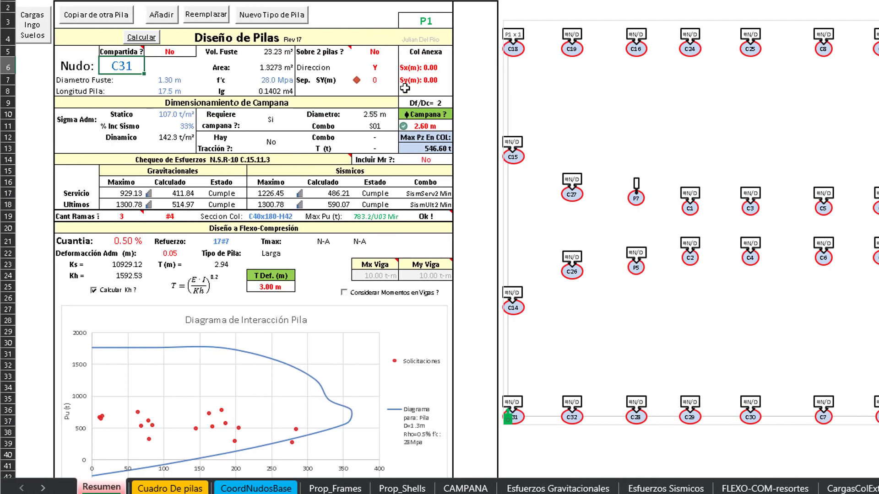
Compare C31's required and adopted bell diameters with the bell values in the C18 summary row.
click(382, 115)
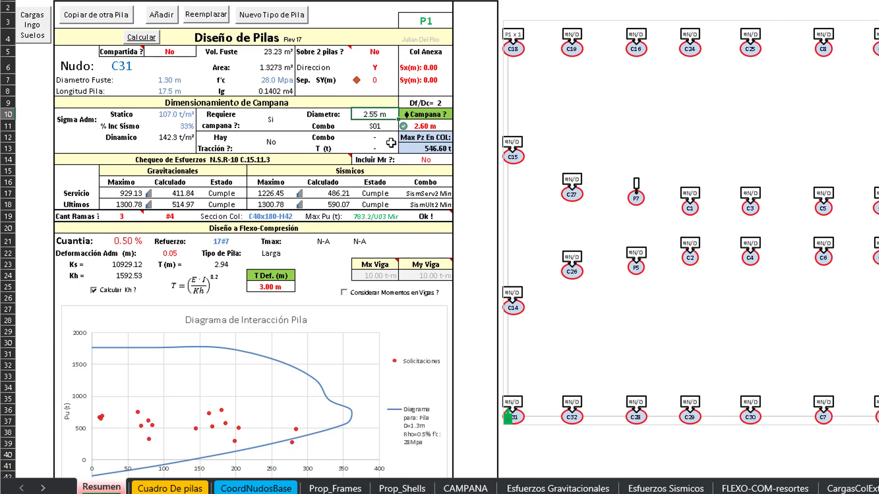
click(426, 125)
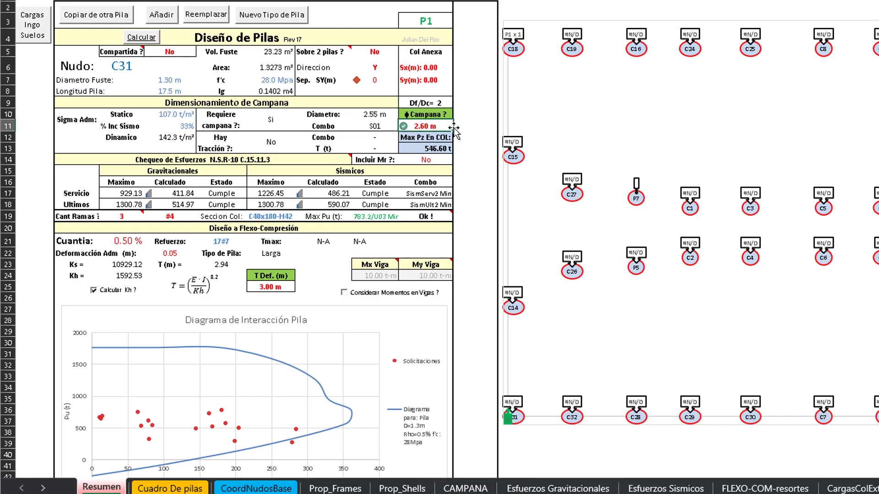
scroll(455, 127, down, 5)
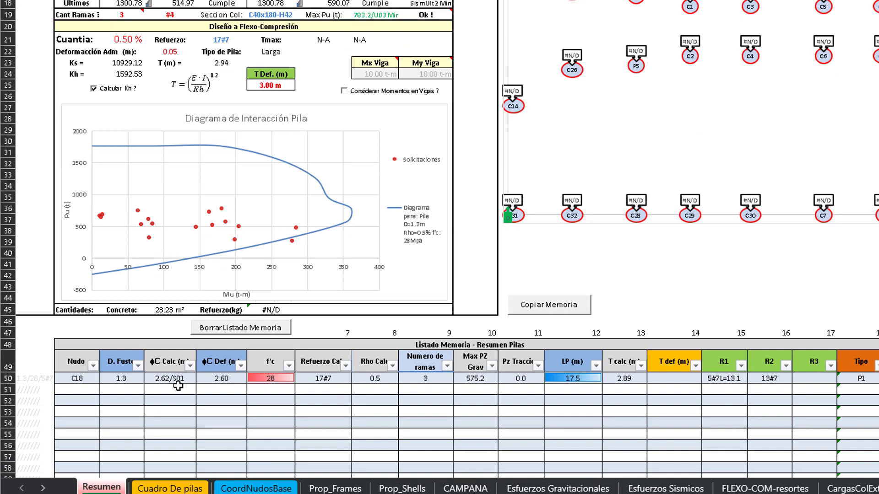
scroll(179, 386, down, 2)
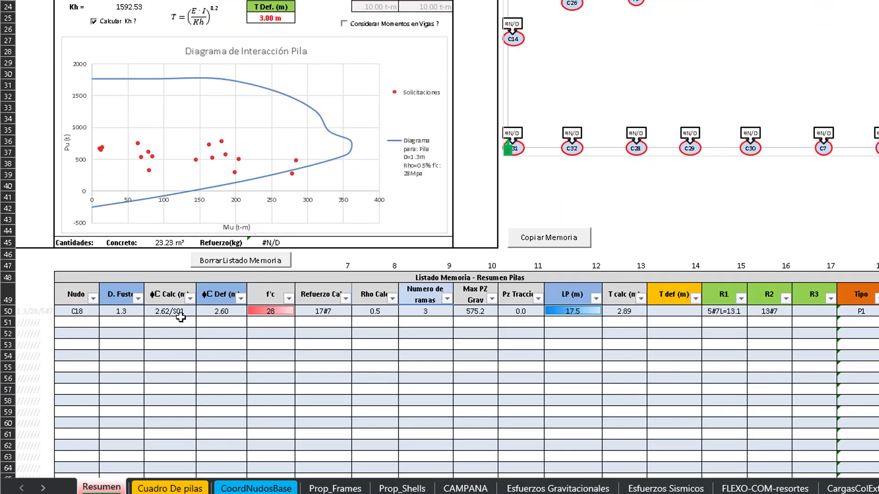
scroll(181, 318, up, 7)
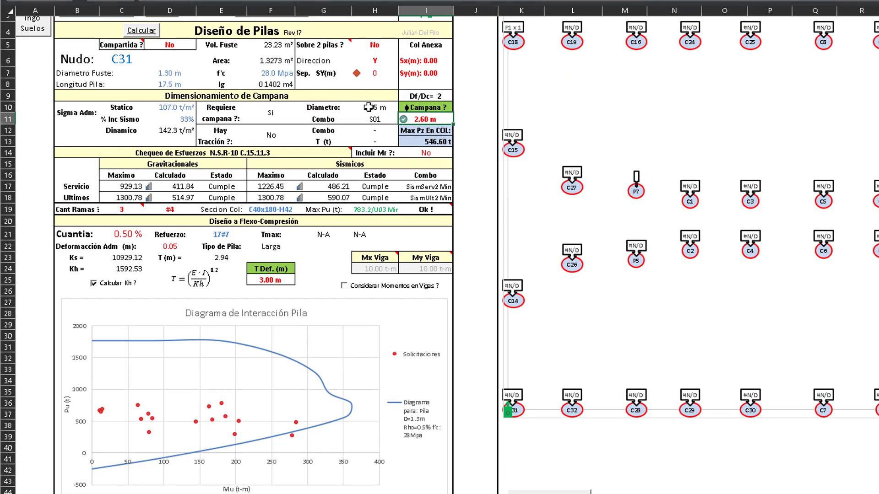
Compare C31's maximum column Pz with the Max PZ Grav value of C18 in the summary list.
click(432, 131)
click(429, 142)
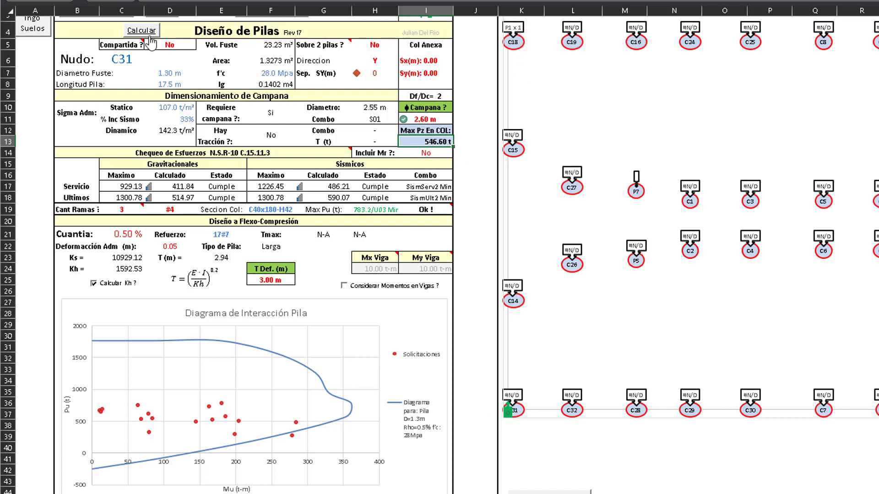
click(123, 60)
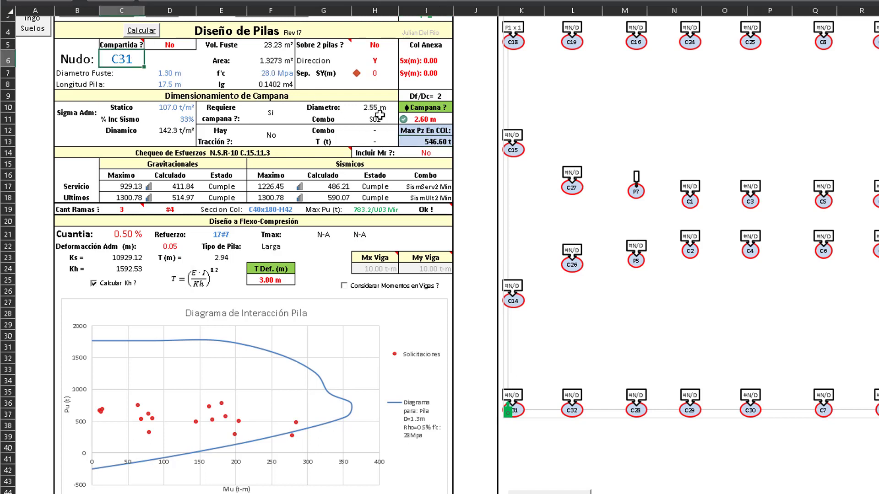
click(425, 142)
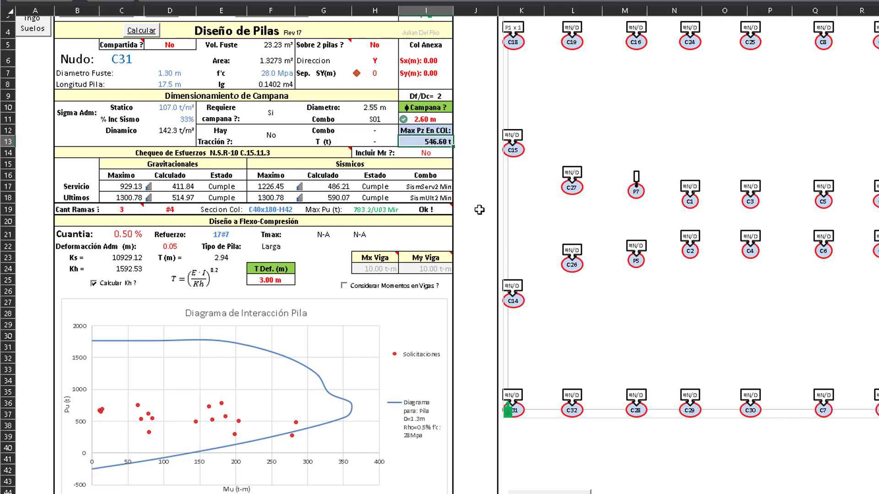
scroll(473, 212, down, 2)
scroll(473, 212, up, 1)
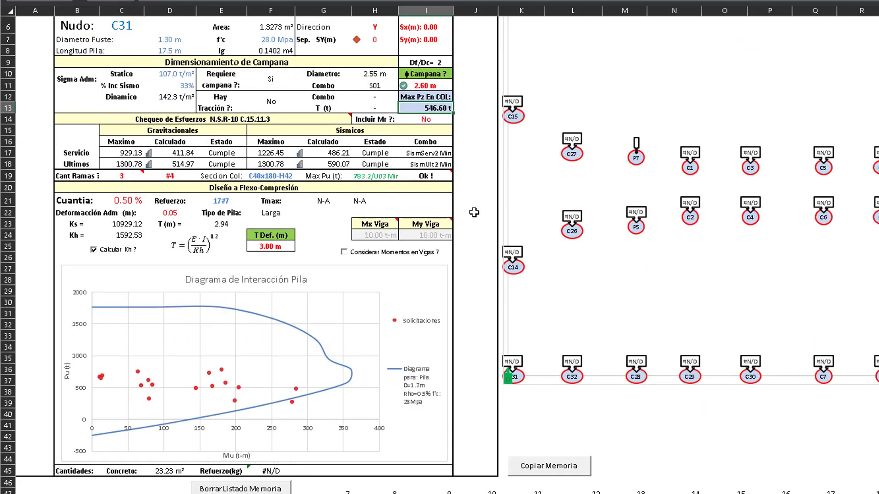
scroll(473, 212, down, 7)
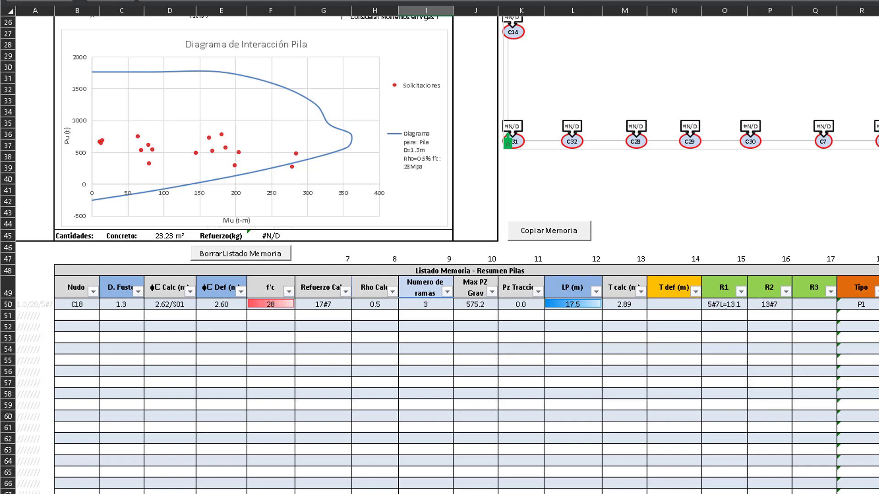
scroll(804, 395, down, 1)
click(474, 271)
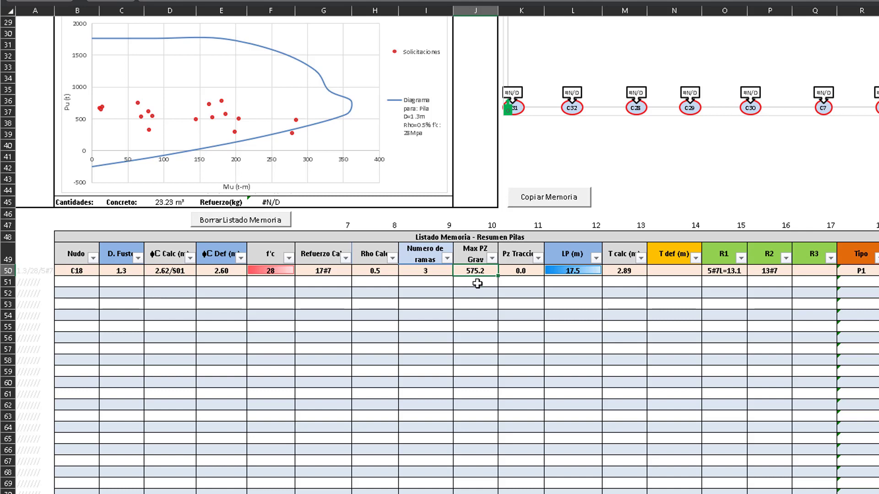
Check C18's Pz Tracción value in the summary list and the outermost load point on C31's interaction diagram.
click(509, 271)
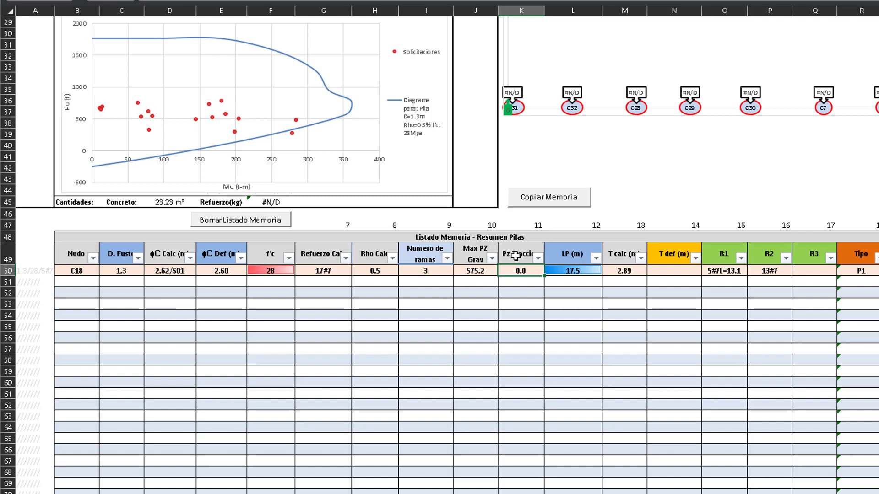
text(0)
key(Return)
scroll(634, 192, up, 8)
scroll(488, 243, up, 1)
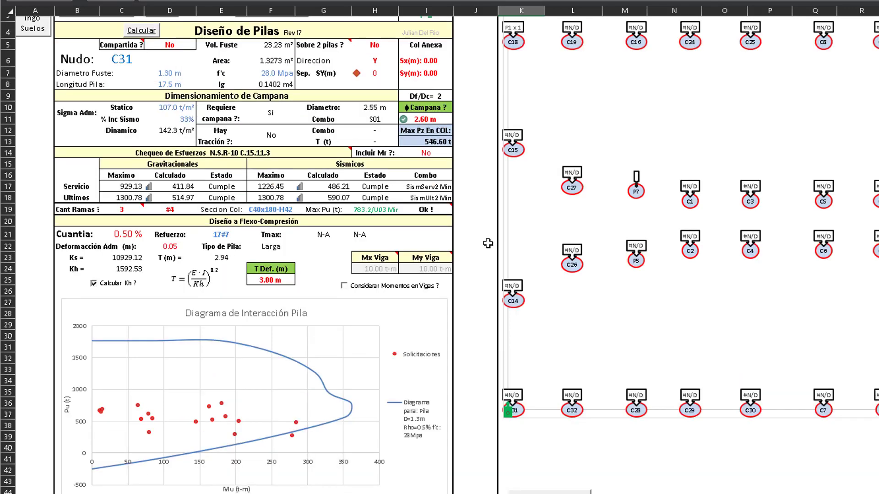
scroll(332, 407, up, 1)
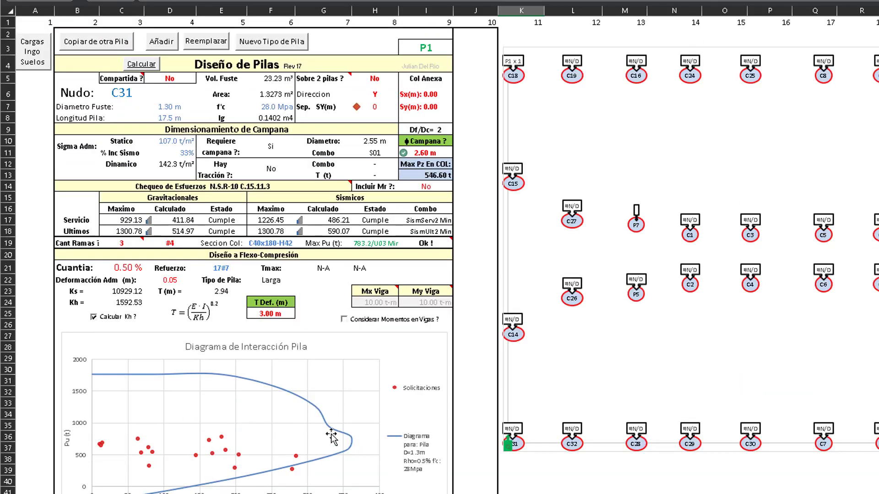
mouse_move(292, 470)
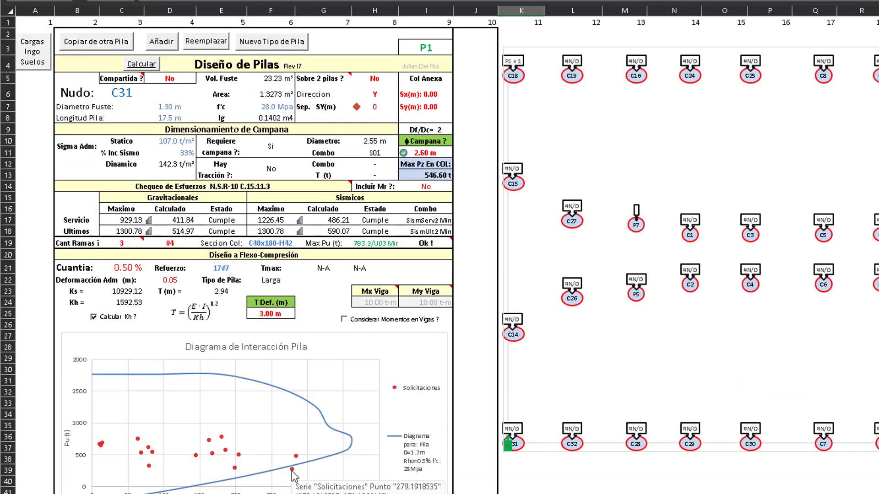
Set C31's reinforcement ratio (Cuantía) to 0.6% and recalculate the pile, checking the outermost load point against the interaction curve.
click(124, 269)
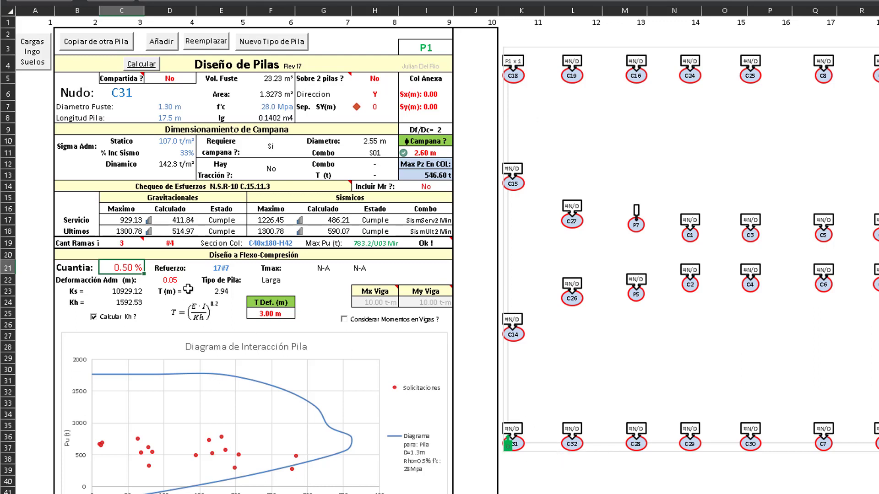
text(0.6)
key(Return)
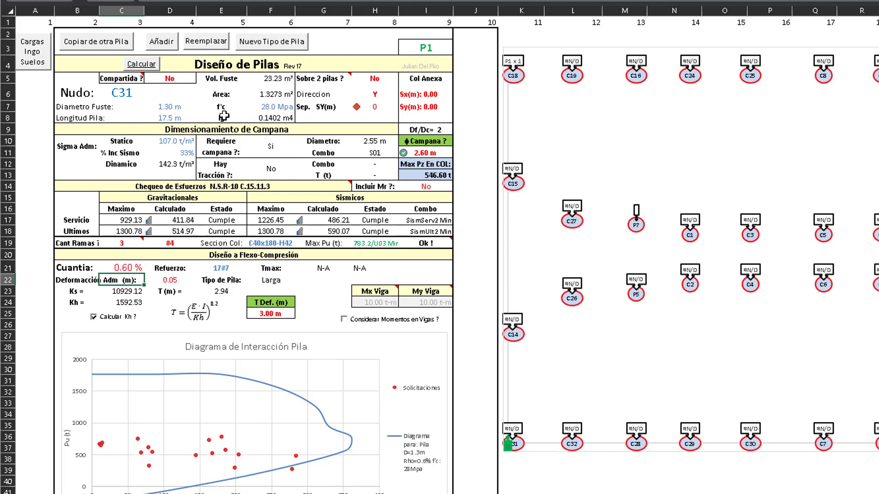
click(153, 63)
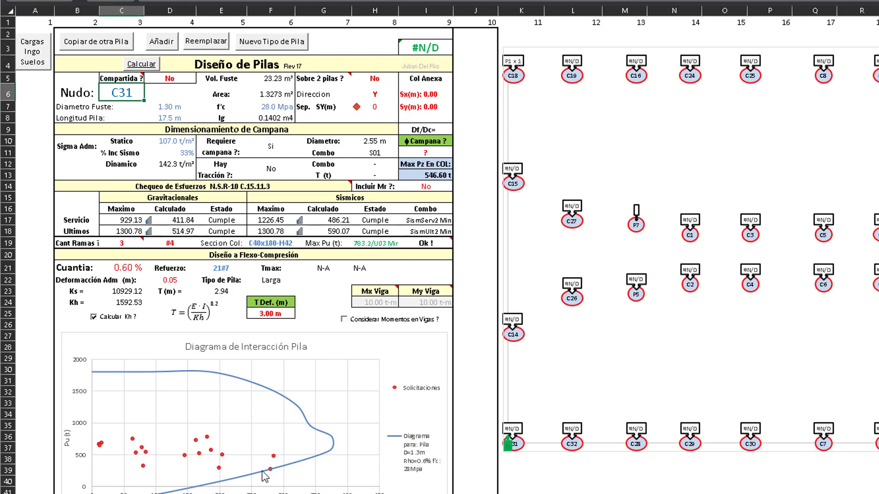
mouse_move(271, 470)
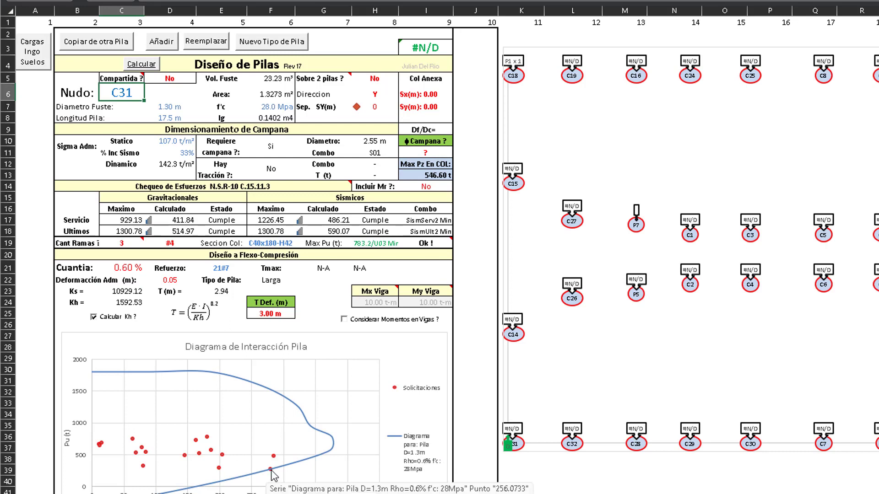
Set C31's adopted bell diameter to 2.6 m and add the pile to the summary list.
click(433, 152)
text(2.6)
key(Return)
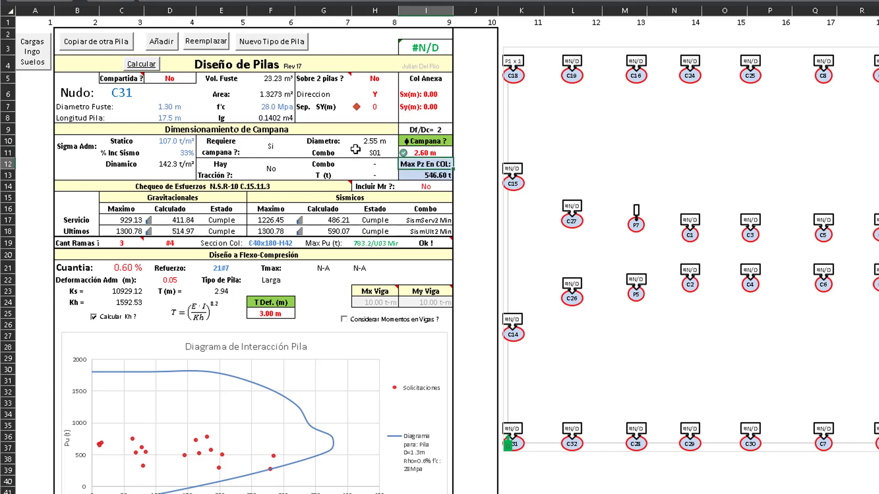
click(161, 42)
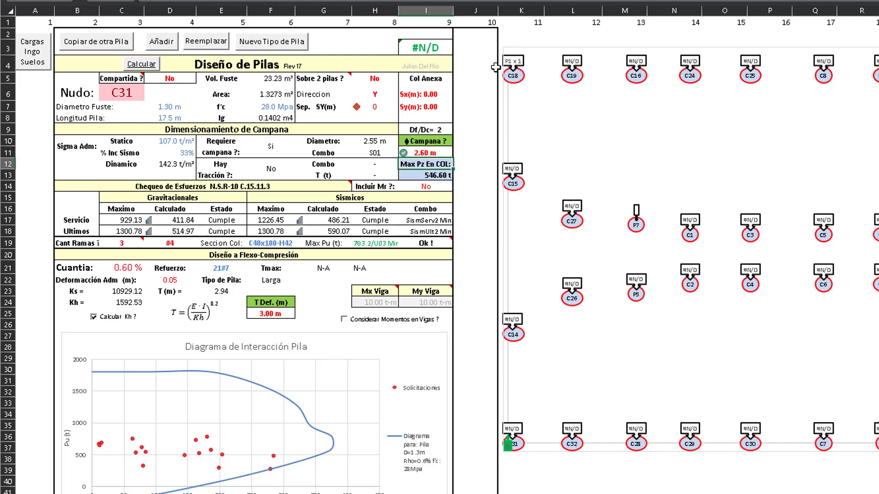
Review the pile labels on the foundation plan and compare the C18 and C31 summary rows with type P1 in the pile schedule.
scroll(439, 256, right, 3)
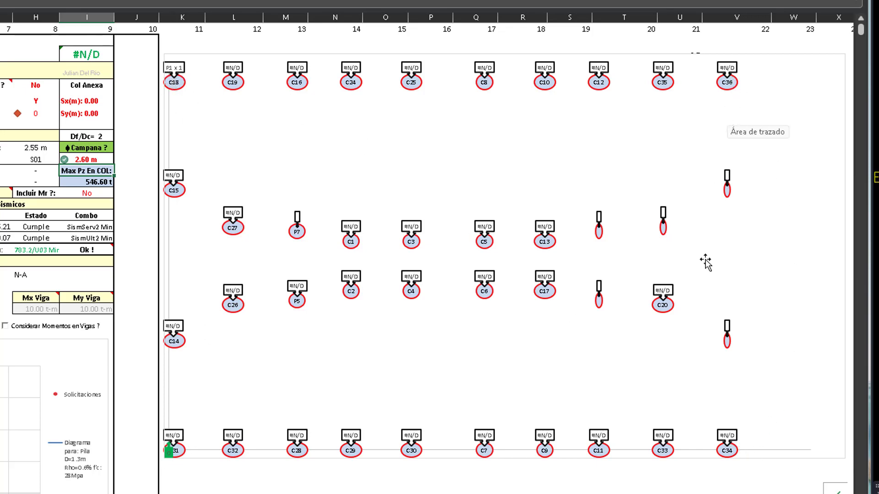
scroll(737, 452, left, 3)
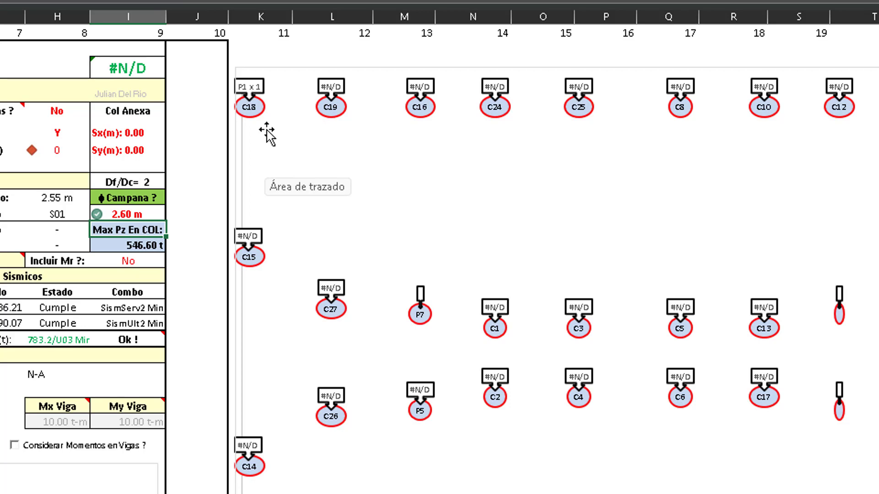
mouse_move(9, 110)
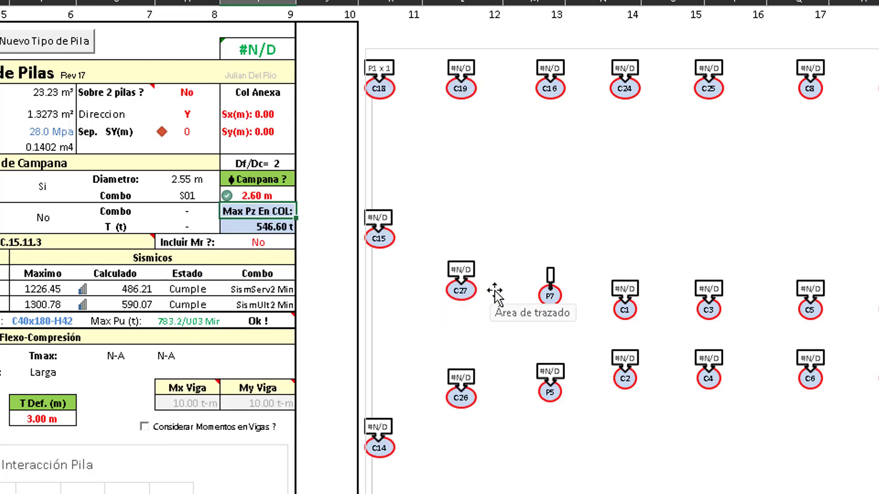
scroll(474, 357, down, 1)
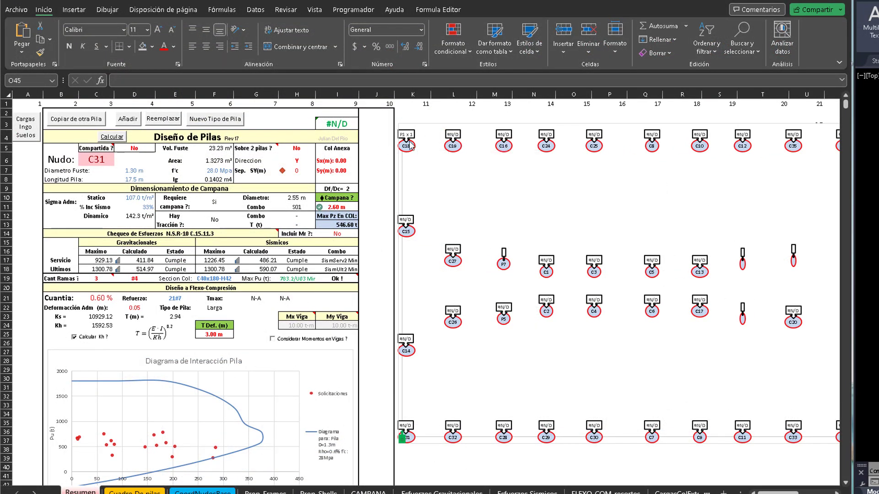
scroll(275, 223, down, 4)
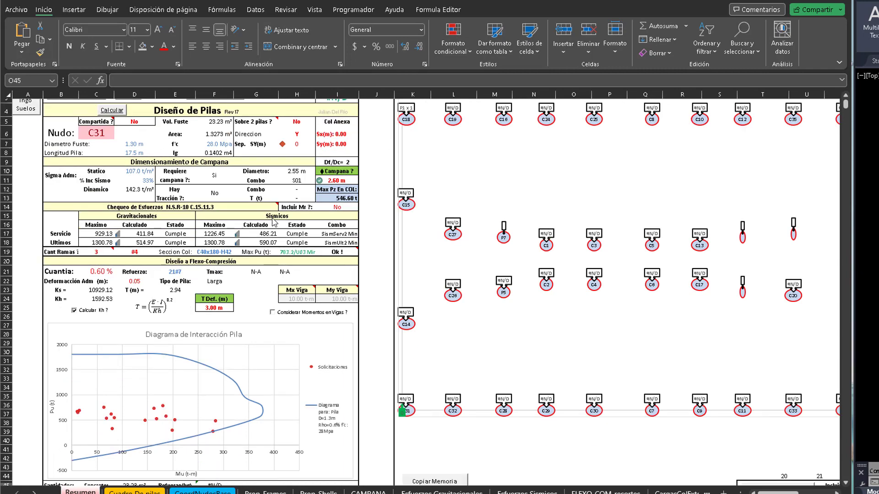
scroll(289, 219, down, 6)
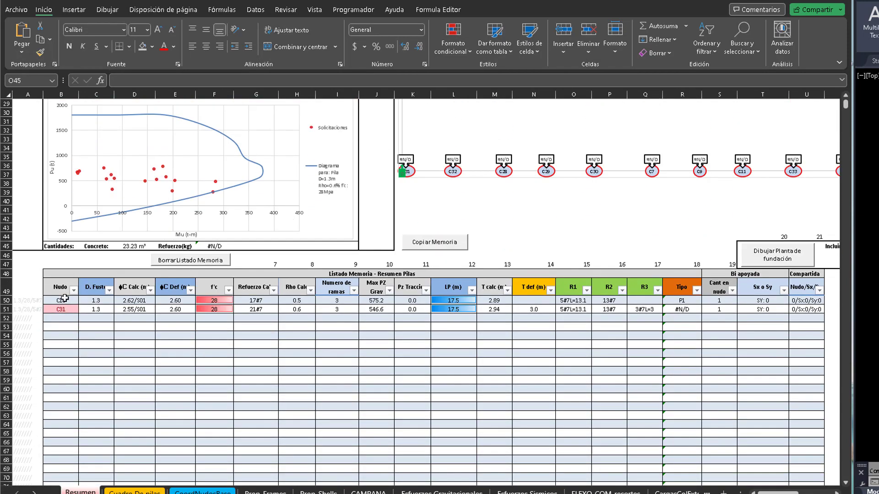
drag(58, 301, 214, 300)
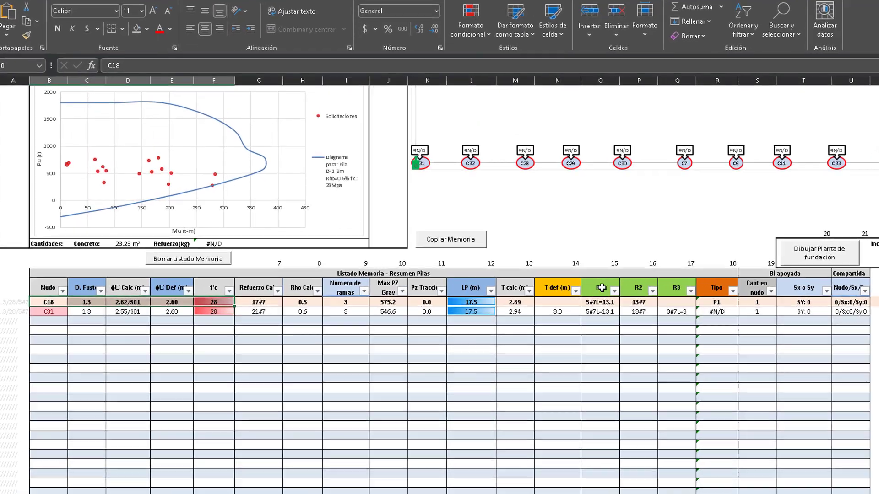
scroll(772, 395, right, 1)
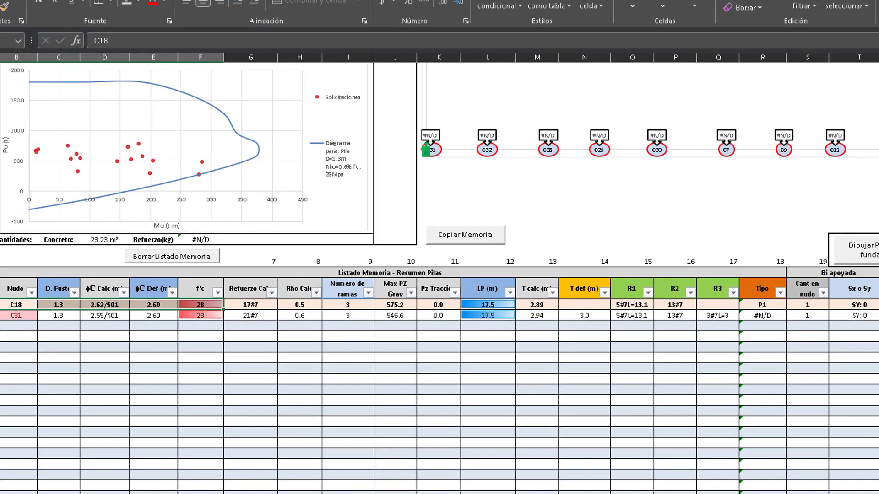
scroll(373, 303, right, 6)
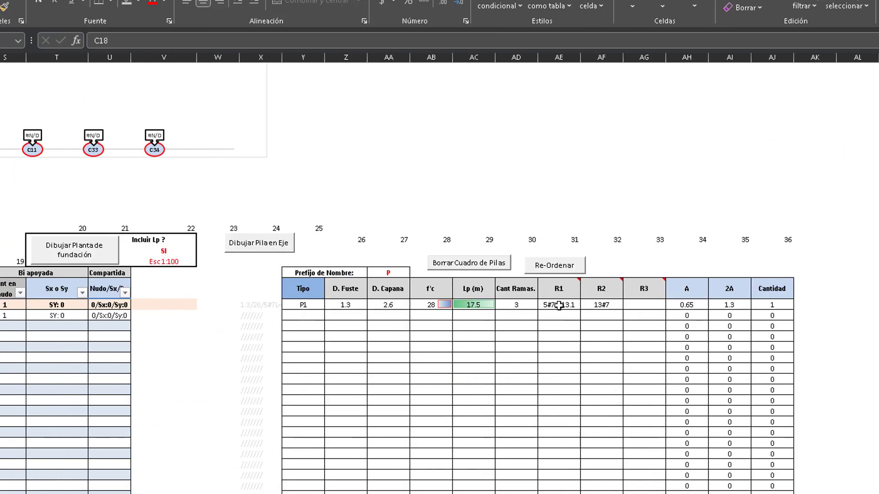
scroll(558, 306, left, 3)
scroll(440, 321, left, 4)
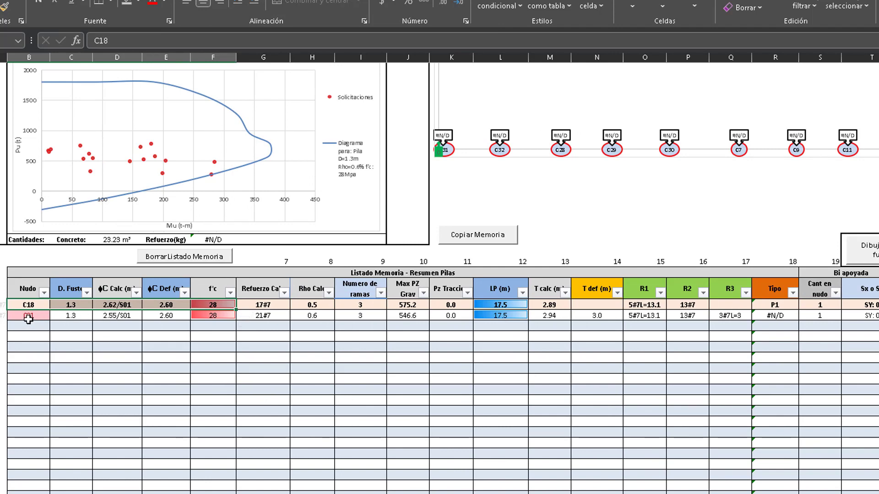
Set the node of the pile design to C18.
scroll(41, 316, up, 7)
scroll(59, 239, up, 2)
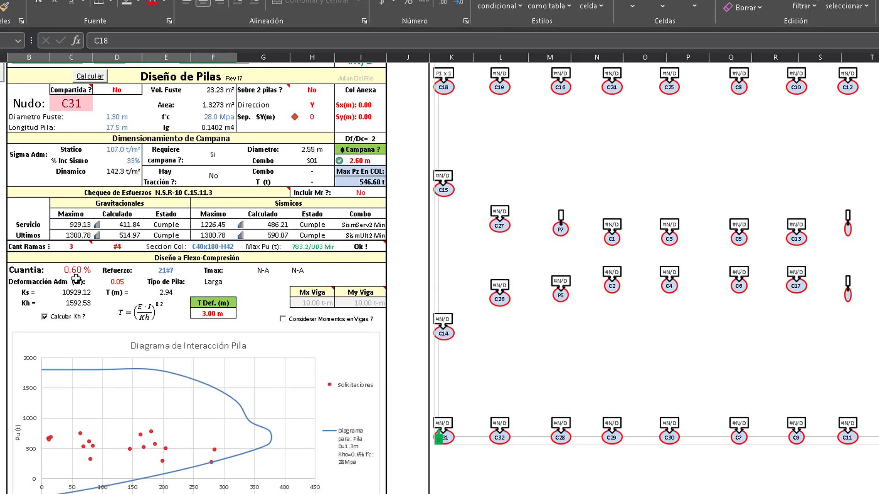
scroll(110, 112, up, 1)
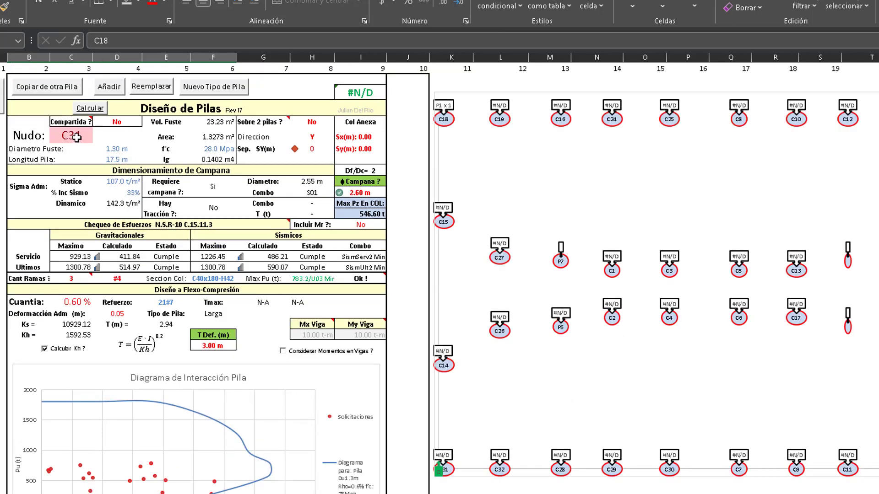
click(73, 136)
text(c)
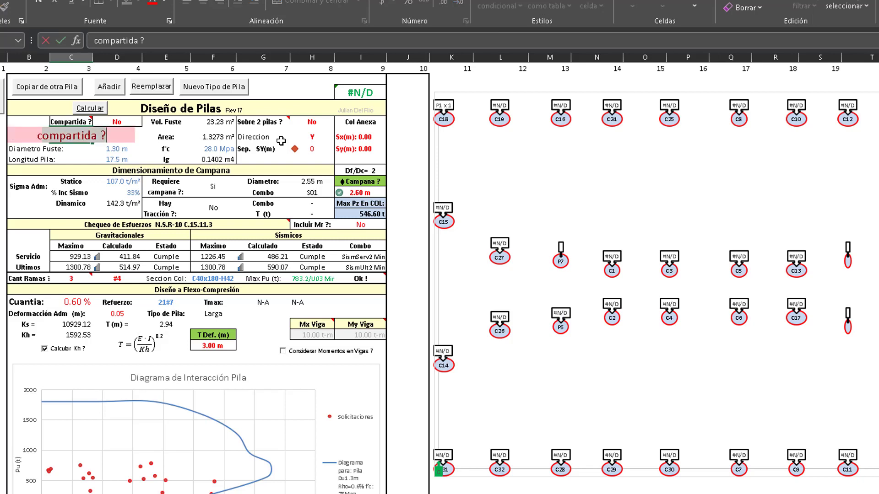
key(BackSpace)
text(C)
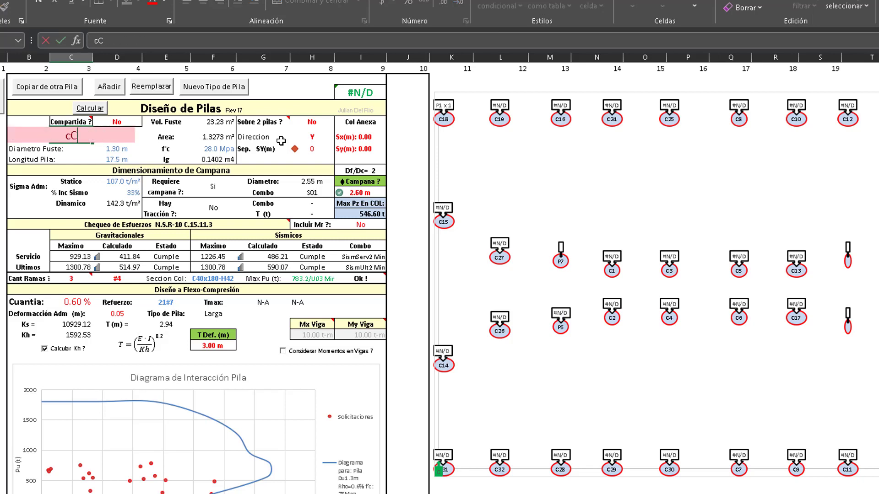
key(BackSpace)
key(BackSpace)
text(C)
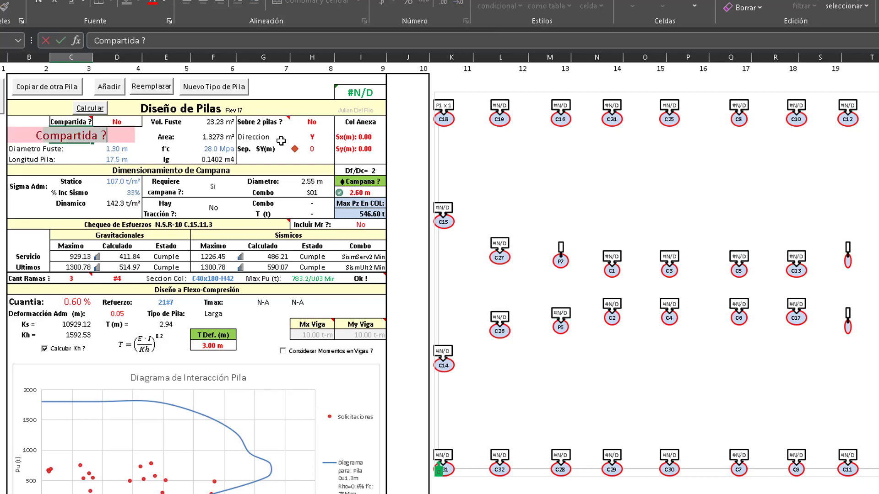
text(18)
key(Return)
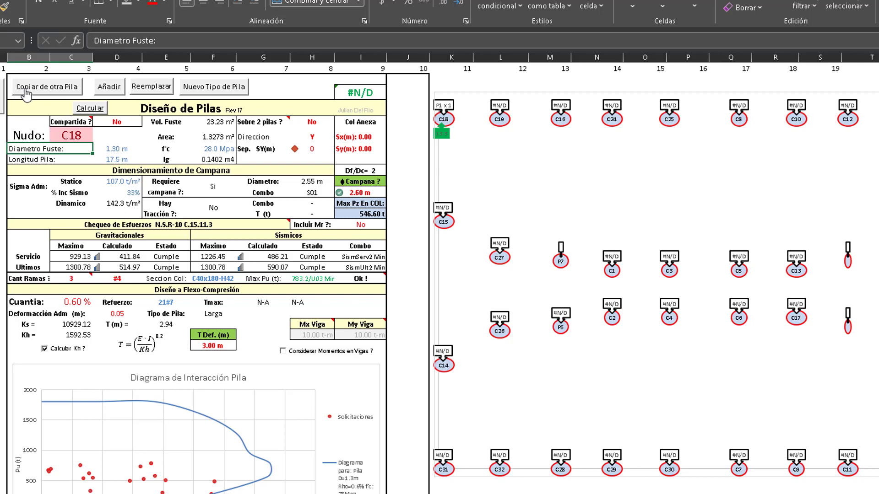
Copy the data of the existing C31 pile into the C18 design by column name and check its interaction diagram.
click(41, 94)
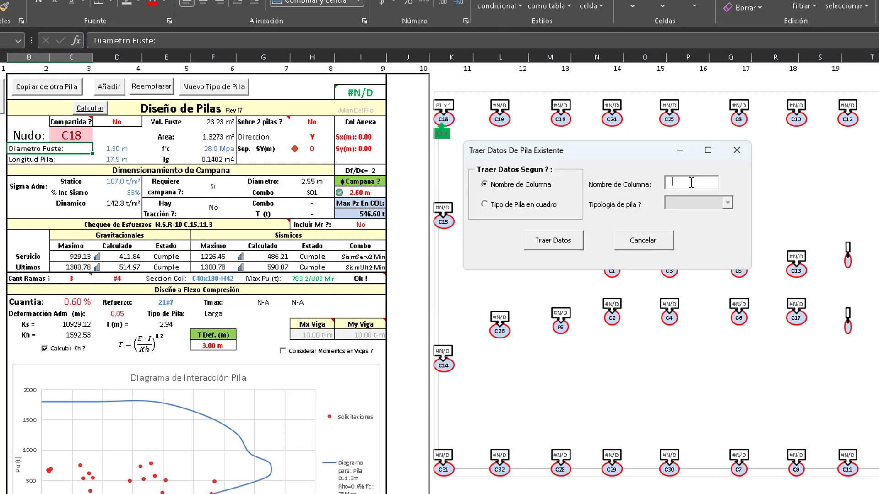
text(C31)
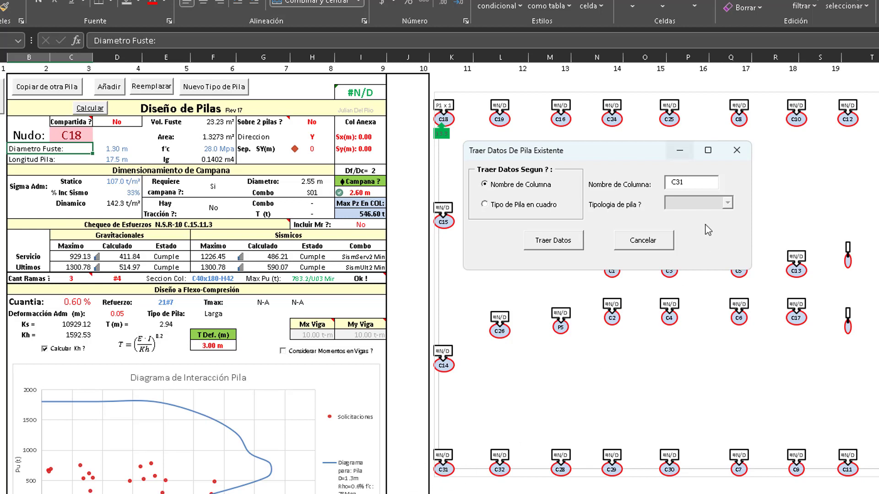
click(561, 246)
click(559, 241)
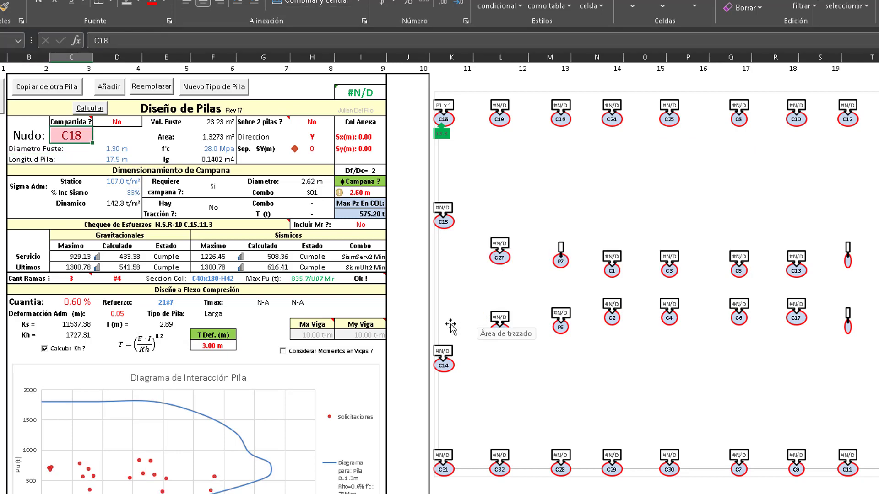
scroll(259, 414, down, 1)
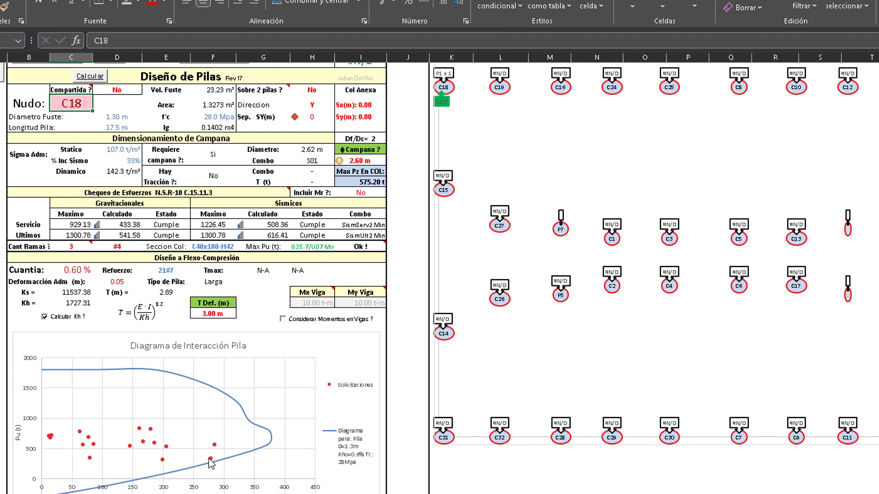
mouse_move(210, 459)
scroll(203, 467, up, 1)
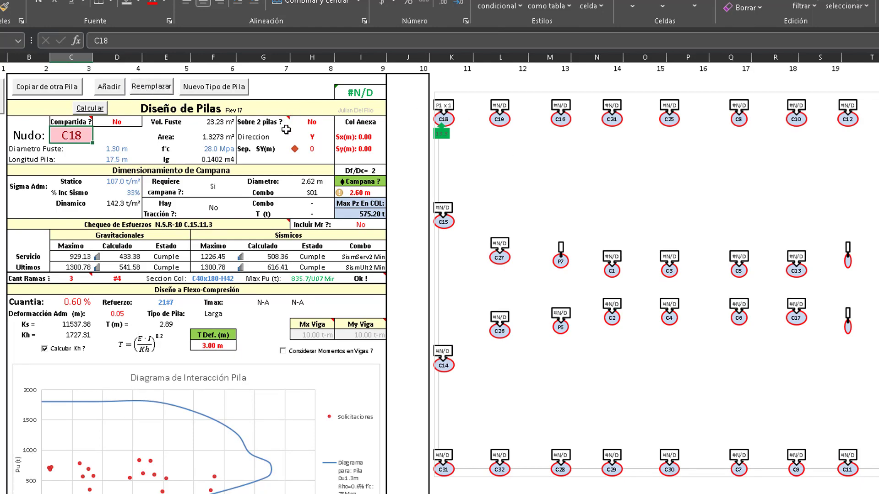
Replace C18's existing row in the summary list with the current design and review the updated row.
scroll(247, 200, down, 7)
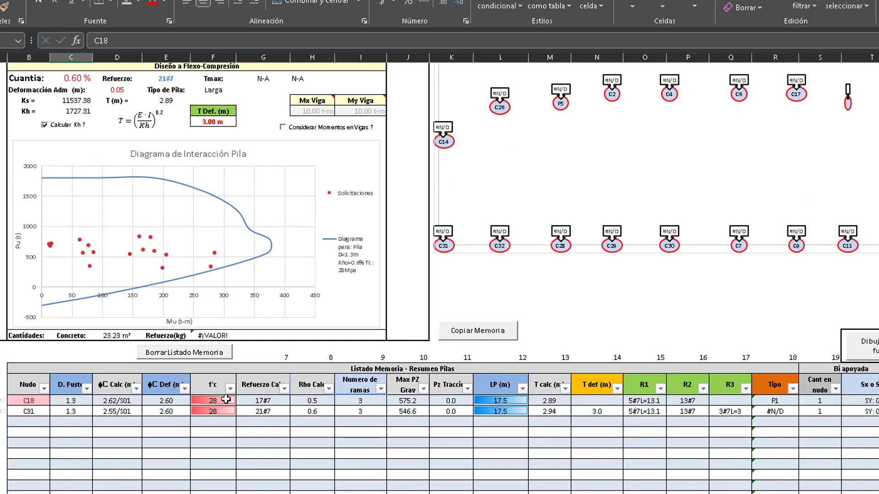
scroll(168, 227, up, 7)
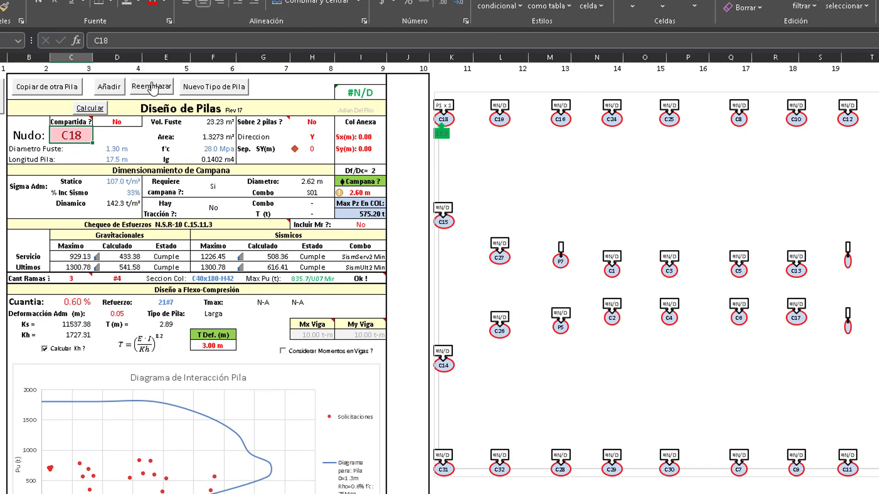
scroll(221, 210, down, 1)
scroll(220, 210, down, 6)
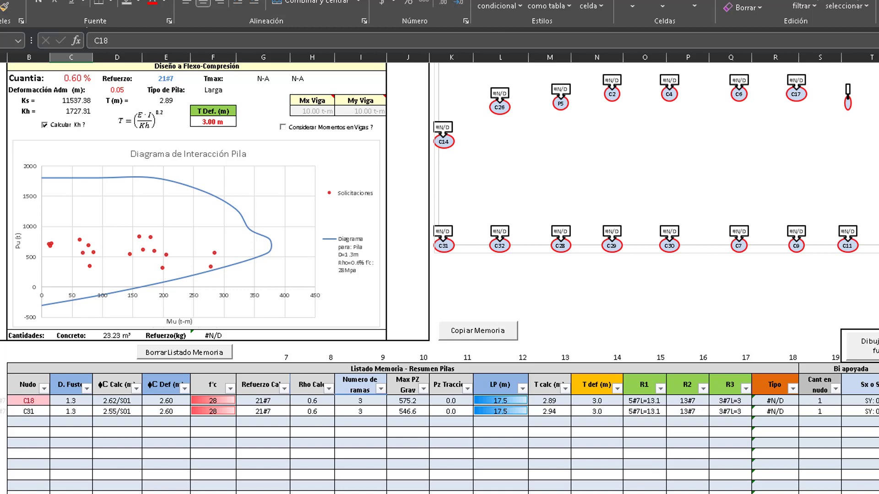
scroll(494, 386, right, 5)
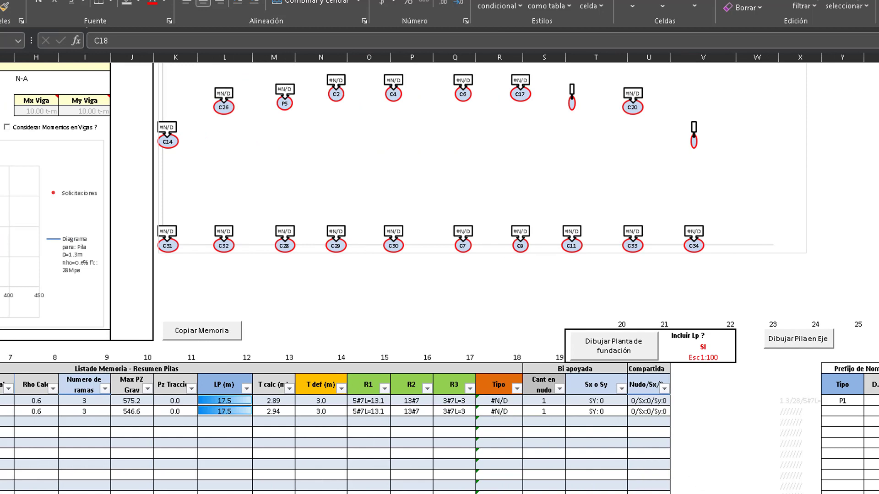
Copy the R1, R2 and R3 reinforcement of C31 from the summary list into the P1 row of the pile schedule as values.
scroll(440, 274, right, 1)
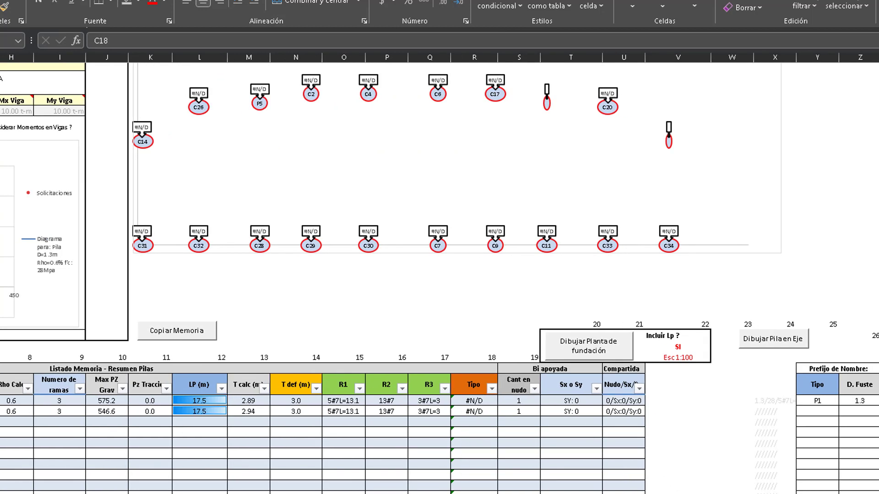
scroll(440, 273, right, 3)
scroll(440, 273, right, 2)
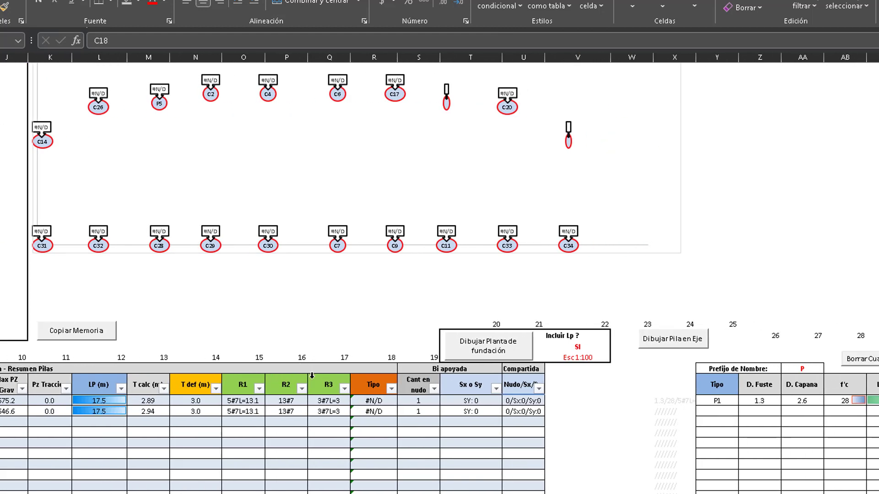
scroll(574, 480, right, 3)
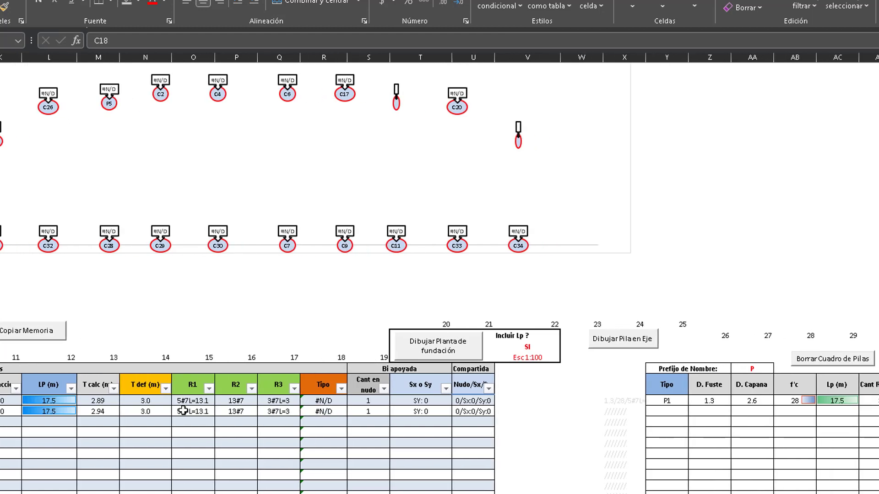
drag(183, 411, 278, 411)
key(ctrl+c)
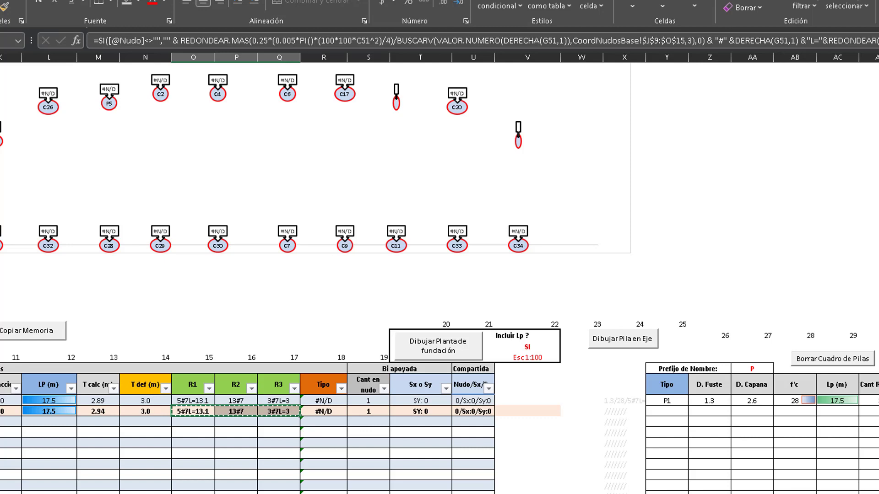
scroll(440, 274, right, 10)
right_click(734, 397)
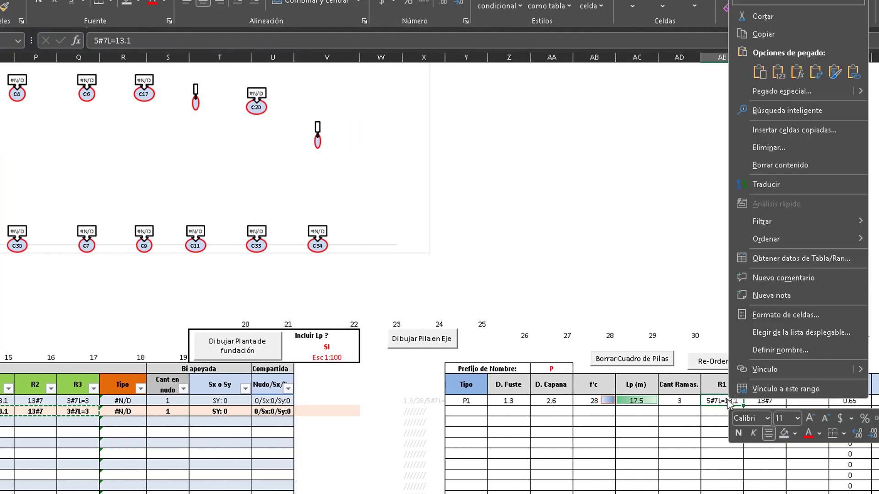
click(778, 73)
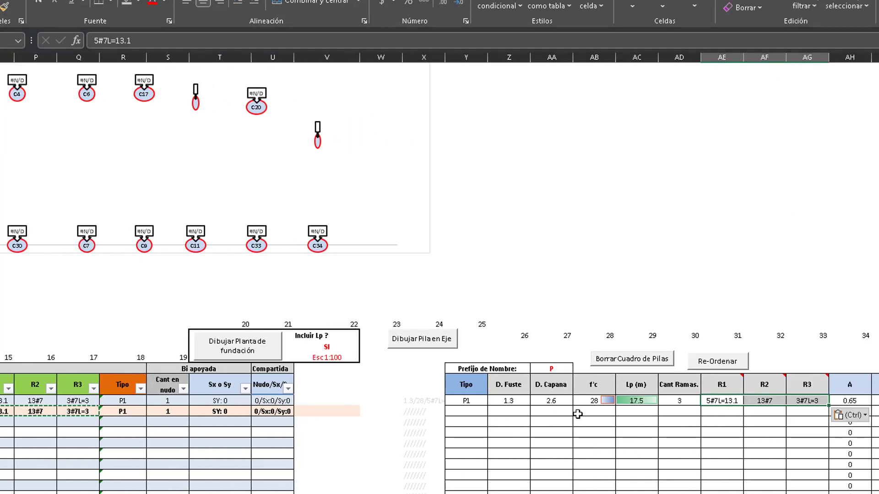
Check the P1 quantity formula, the types assigned to C18 and C31 in the summary list, and their labels on the foundation plan.
click(878, 401)
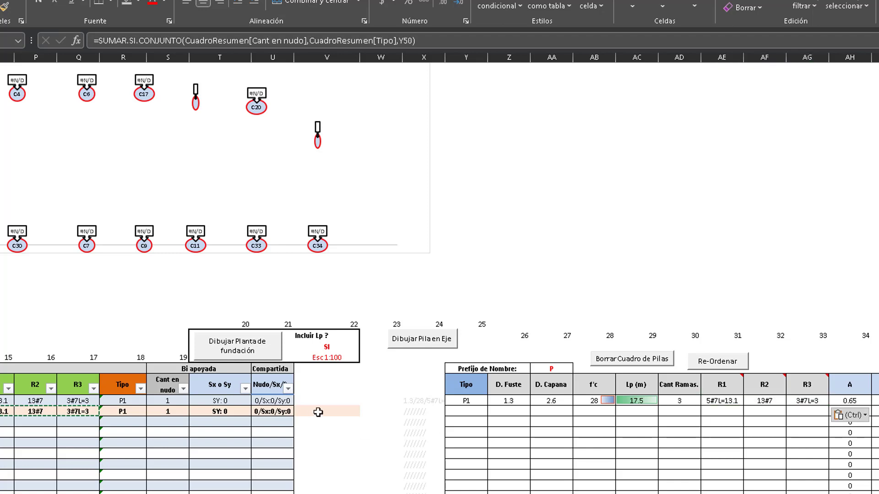
click(327, 451)
scroll(503, 403, left, 5)
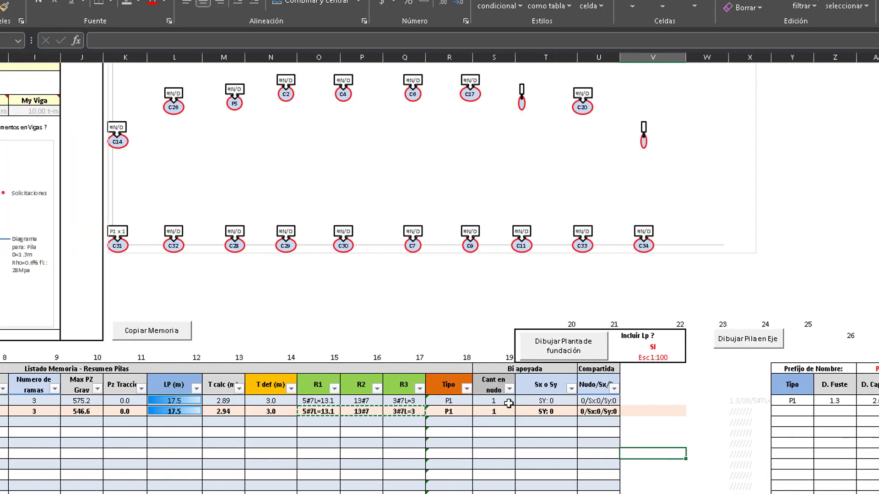
click(453, 400)
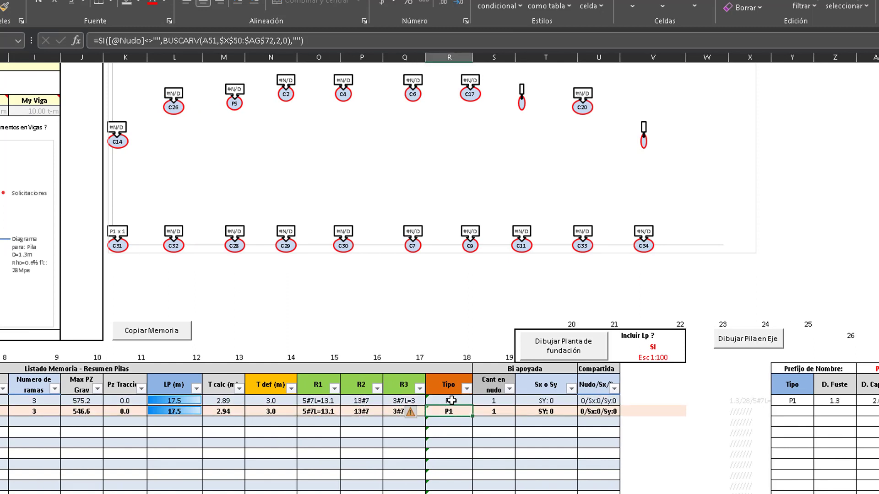
click(450, 411)
scroll(850, 489, left, 5)
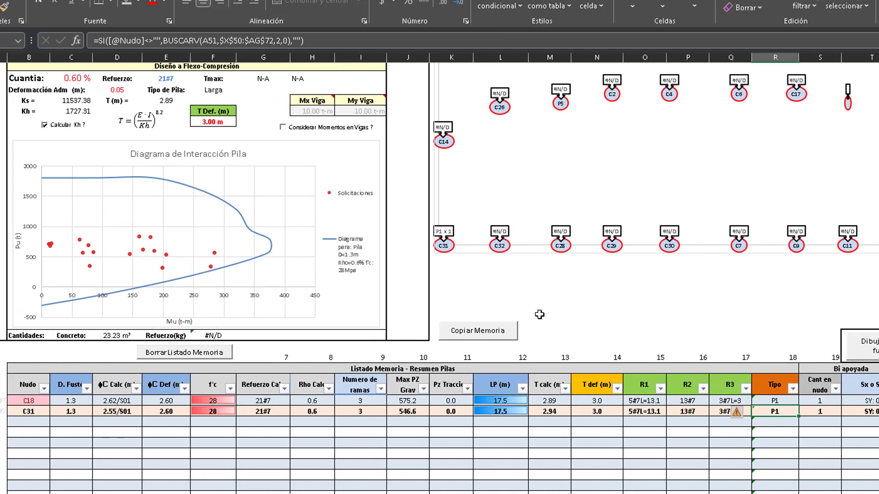
scroll(732, 324, up, 4)
scroll(869, 224, right, 4)
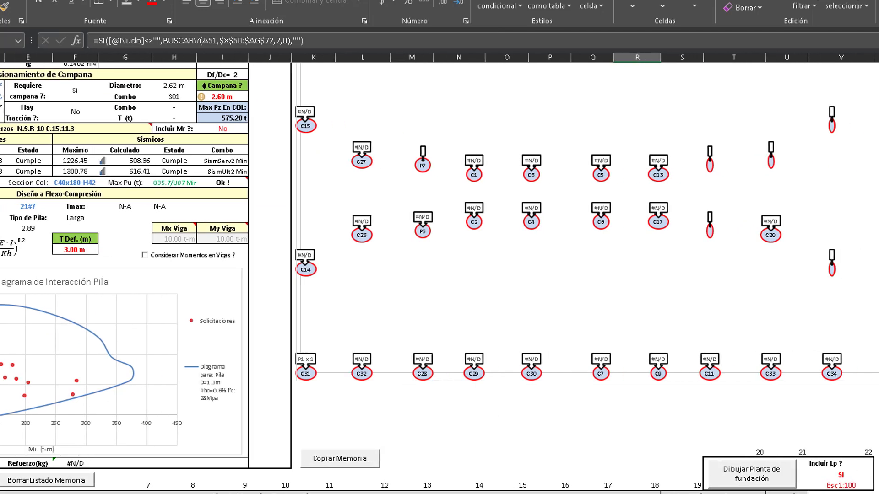
scroll(869, 224, up, 3)
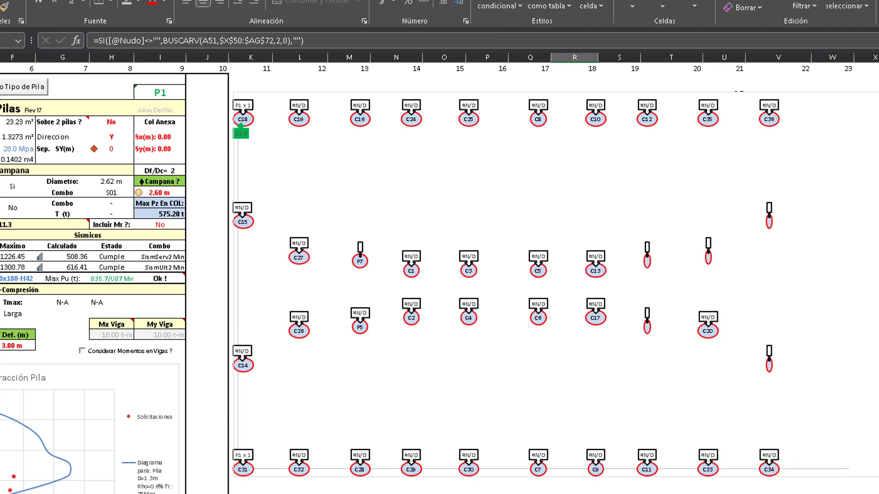
Set the node of the pile design to C36 and calculate it.
scroll(440, 275, left, 5)
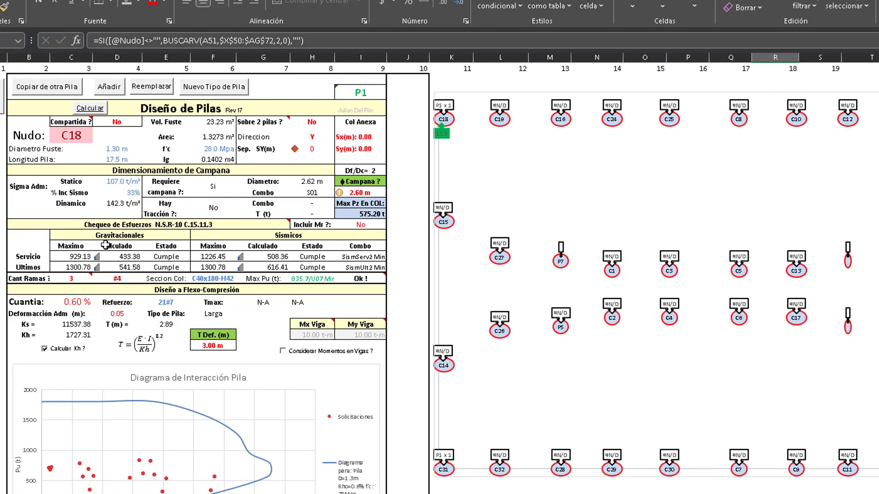
click(79, 140)
text(C36)
key(Return)
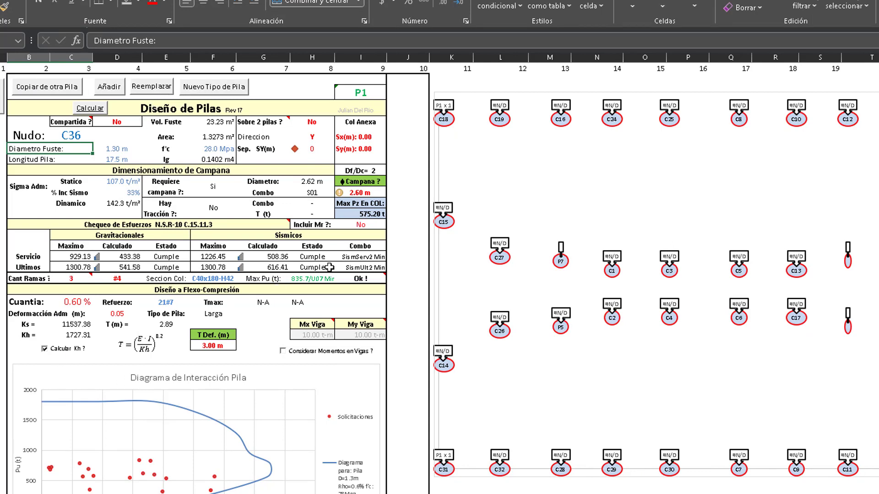
click(85, 108)
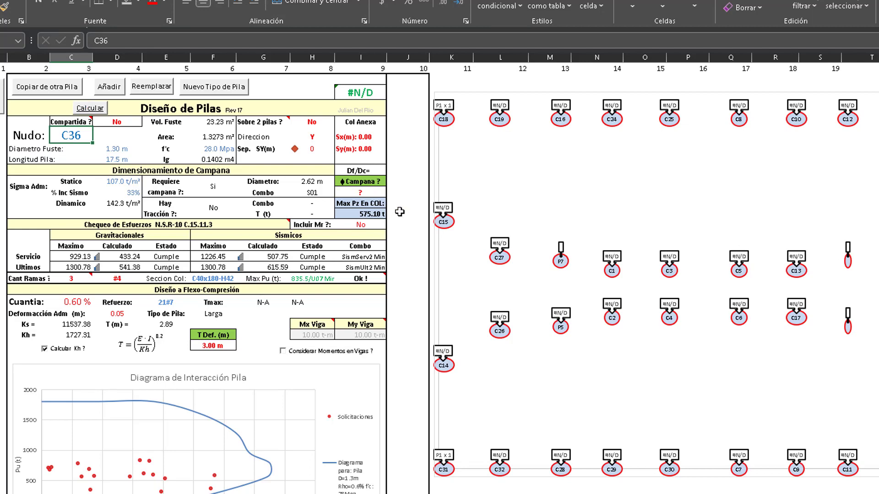
Set the bell diameter of the C36 pile to 2.6 m and check its interaction diagram.
click(375, 195)
text(2)
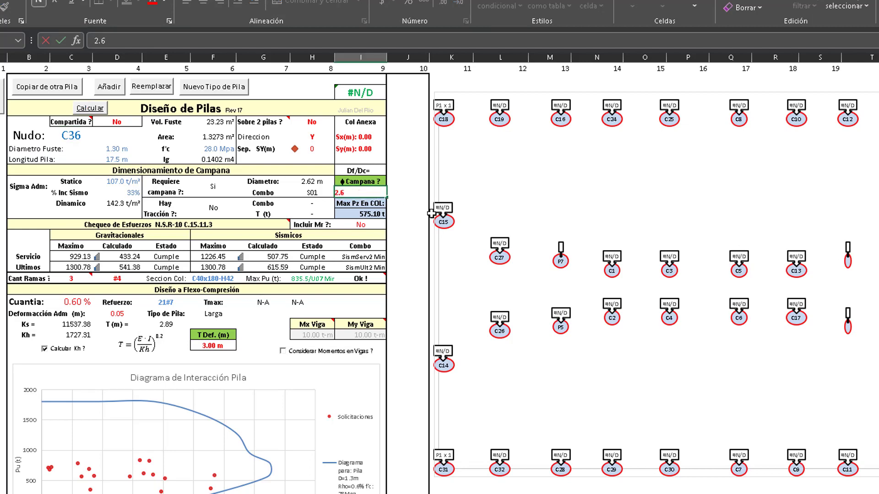
text(.6)
key(Return)
scroll(206, 348, down, 2)
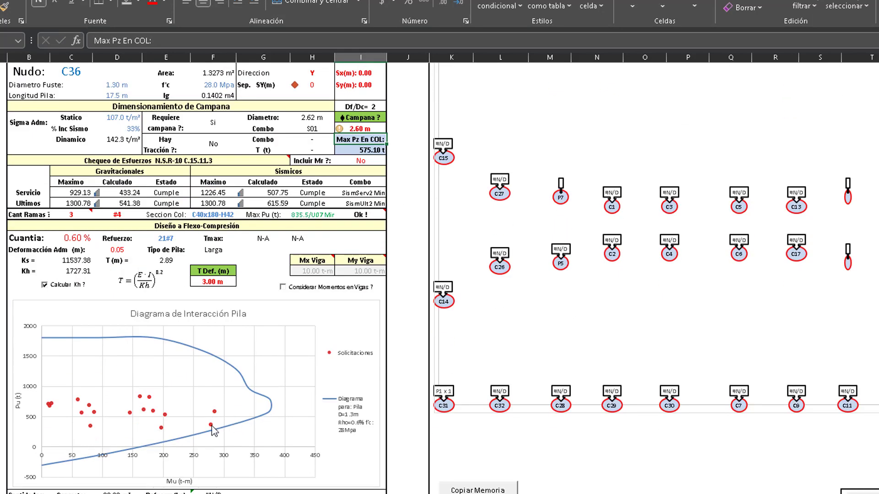
mouse_move(212, 427)
scroll(212, 427, up, 2)
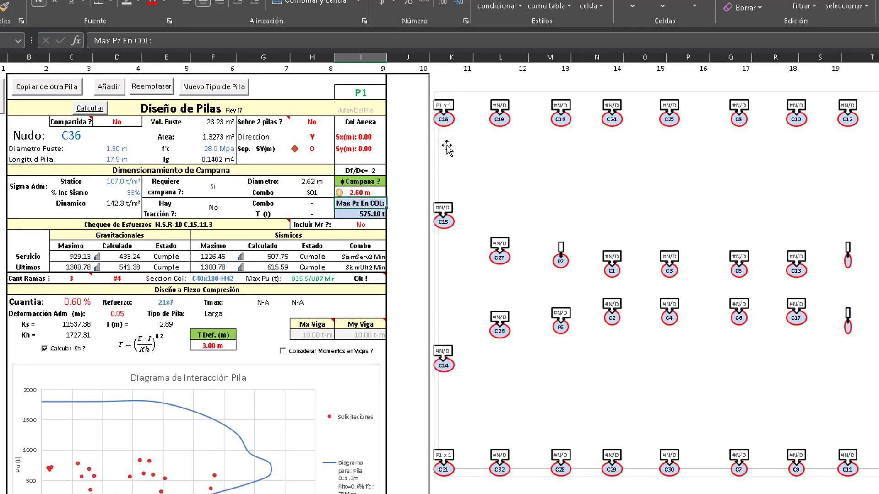
mouse_move(447, 101)
scroll(188, 403, down, 1)
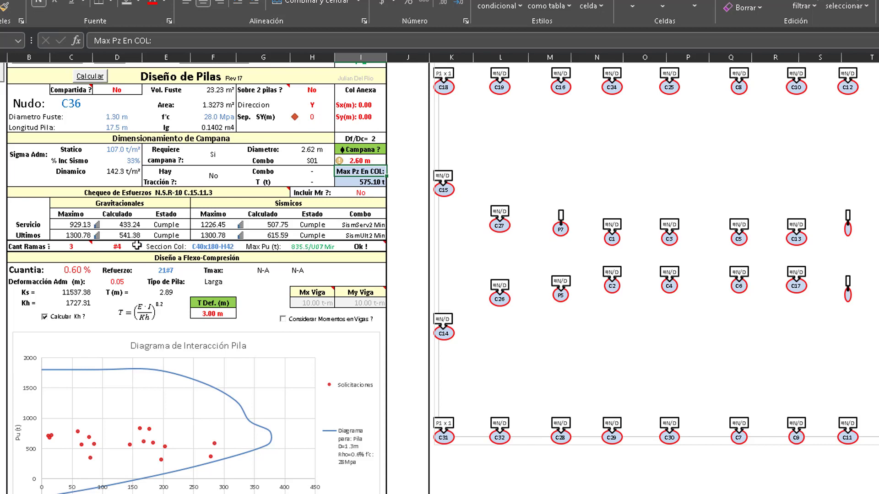
scroll(130, 244, up, 1)
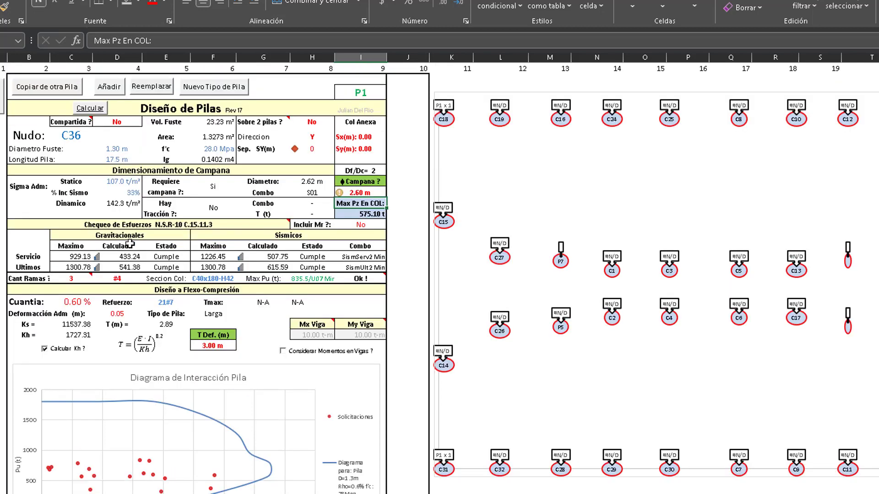
Add the C36 design to the summary list and review its row and the P1 quantity in the pile schedule.
click(116, 91)
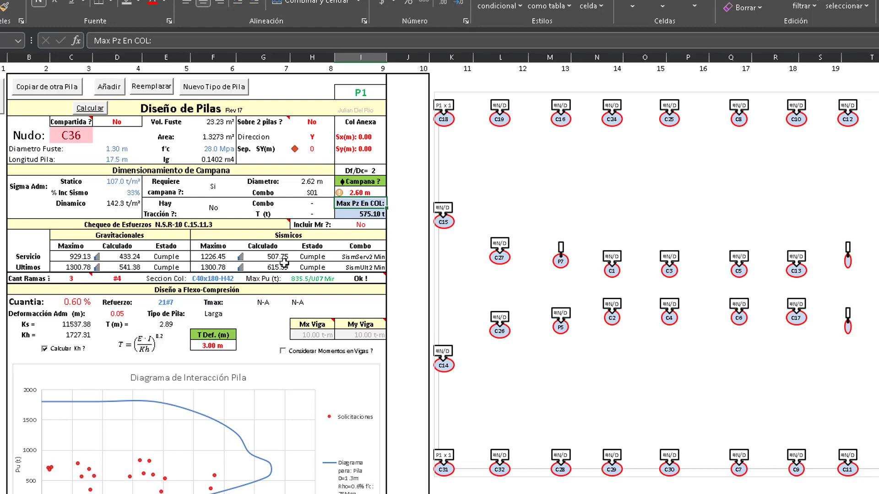
scroll(284, 266, down, 6)
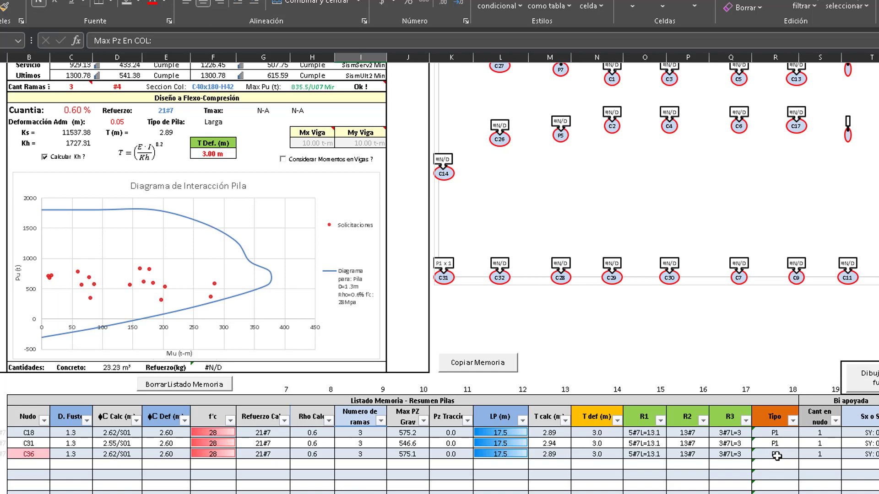
scroll(439, 273, right, 15)
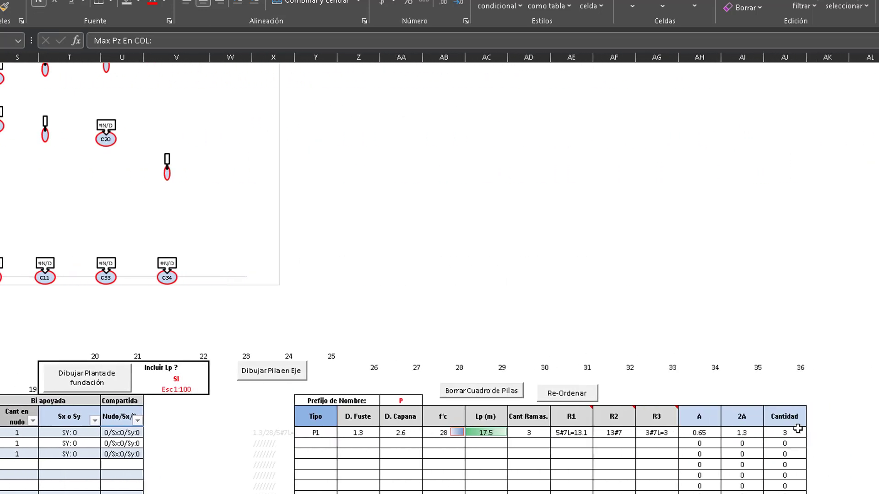
scroll(182, 282, left, 15)
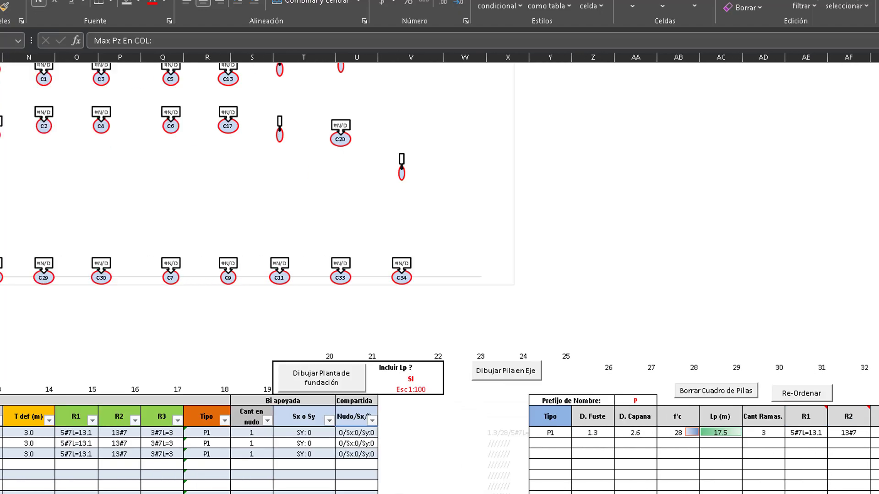
Find the next corner pile on the foundation plan and set the node of the pile design to C34.
scroll(182, 282, up, 3)
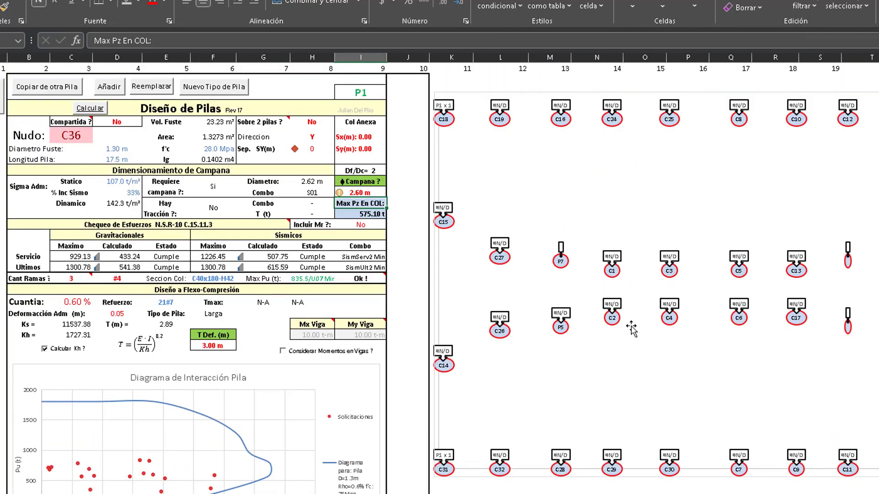
scroll(713, 443, right, 5)
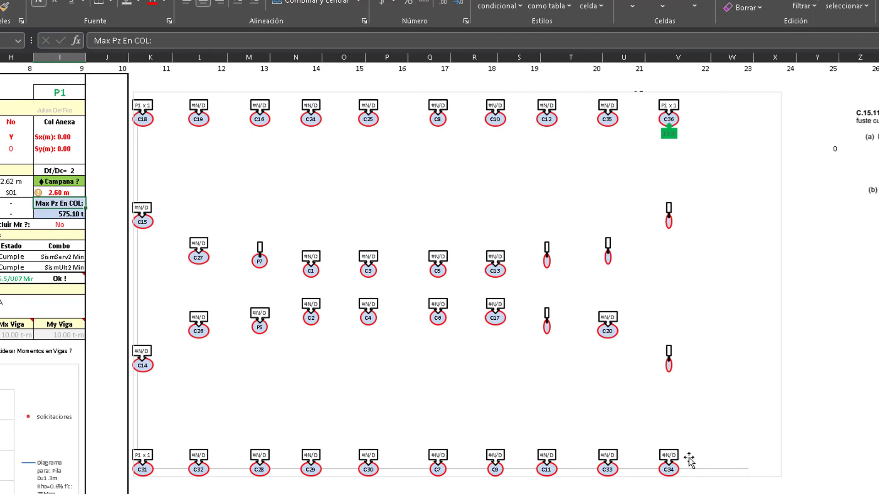
scroll(440, 274, left, 5)
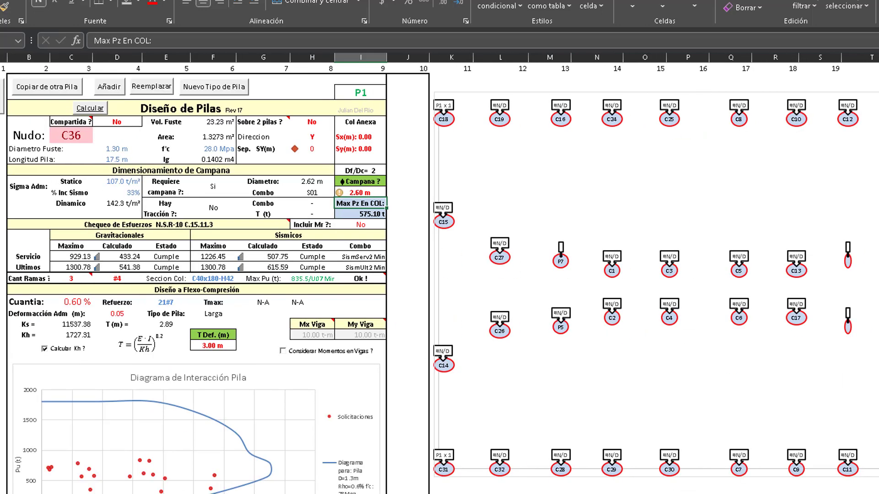
click(64, 136)
text(C34)
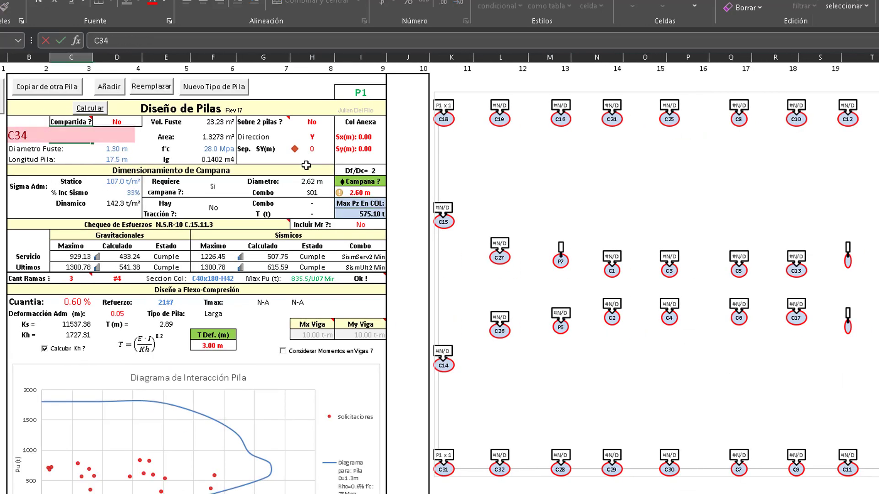
key(Return)
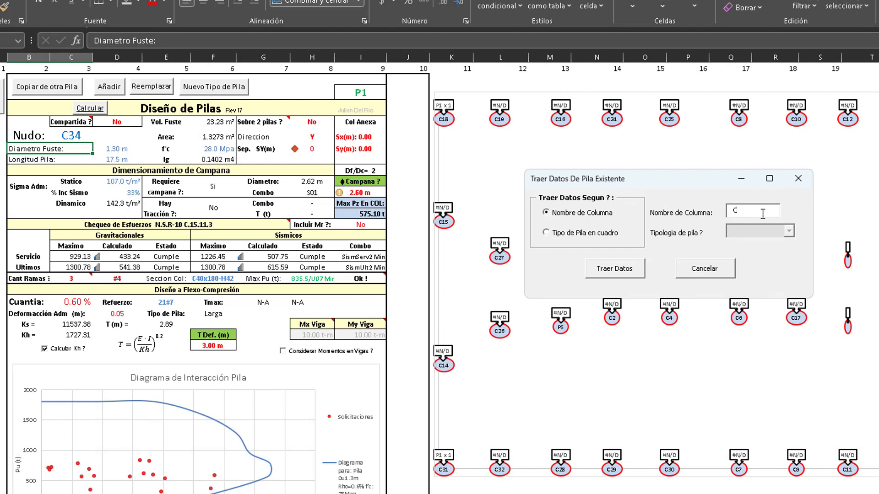
Copy the data of an existing pile into the C34 design by column name, then check its interaction diagram and the summary list.
click(615, 269)
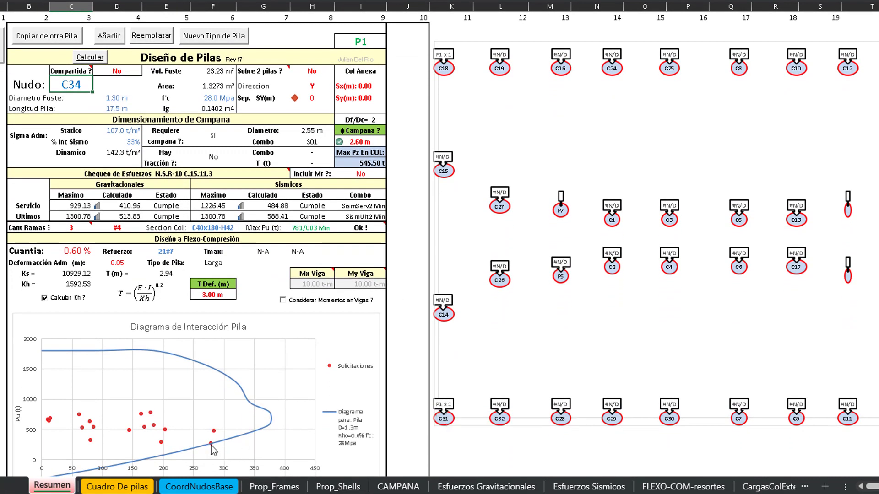
mouse_move(211, 444)
scroll(443, 174, down, 8)
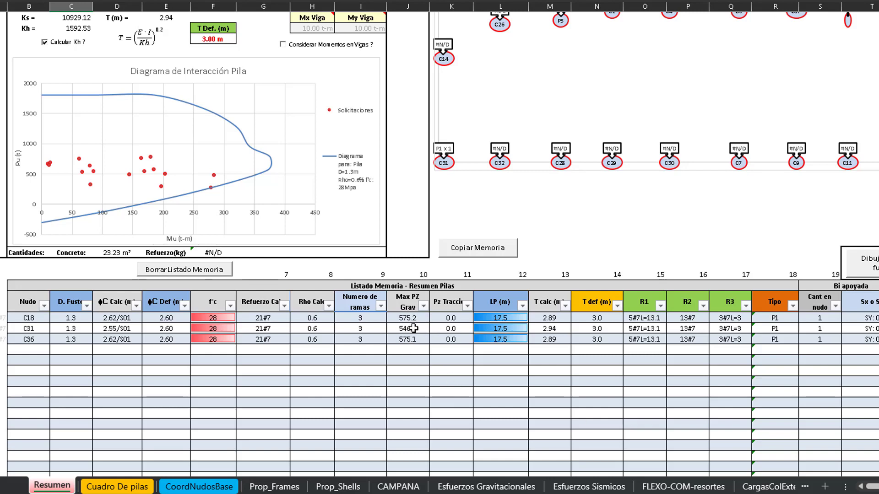
scroll(414, 328, up, 8)
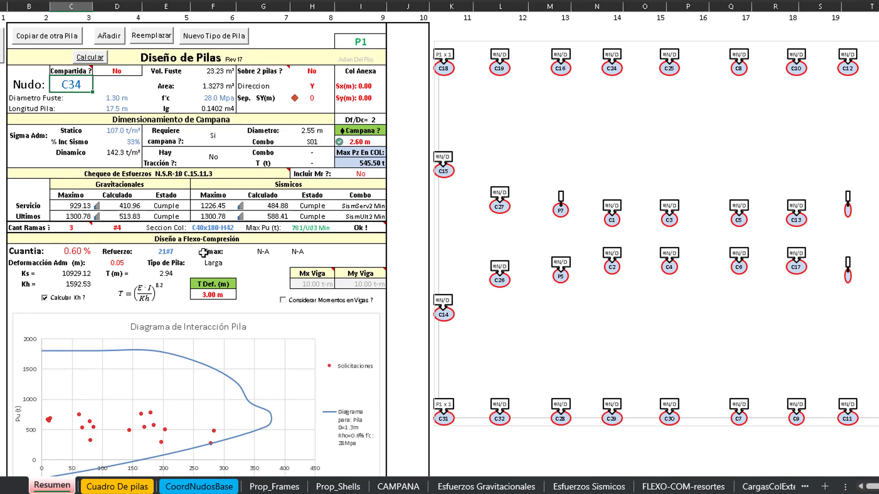
Add the C34 design to the summary list and review its row, its plan label and the P1 quantity in the schedule.
click(111, 42)
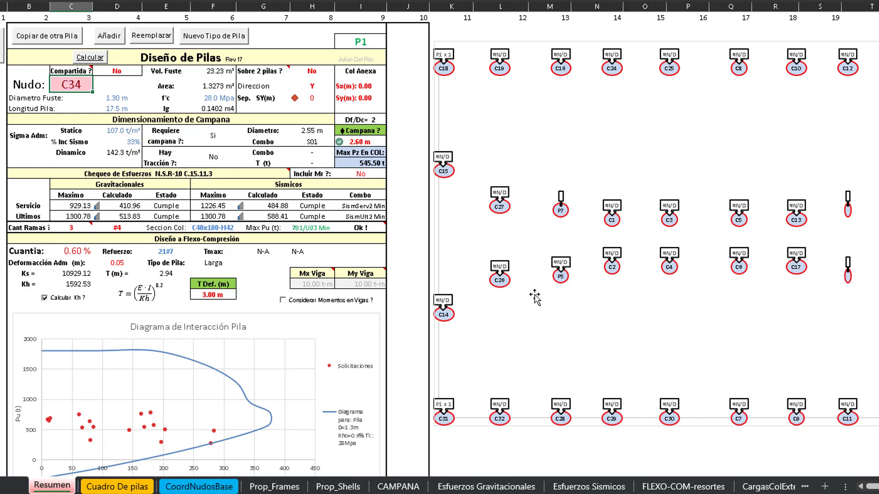
scroll(206, 375, down, 6)
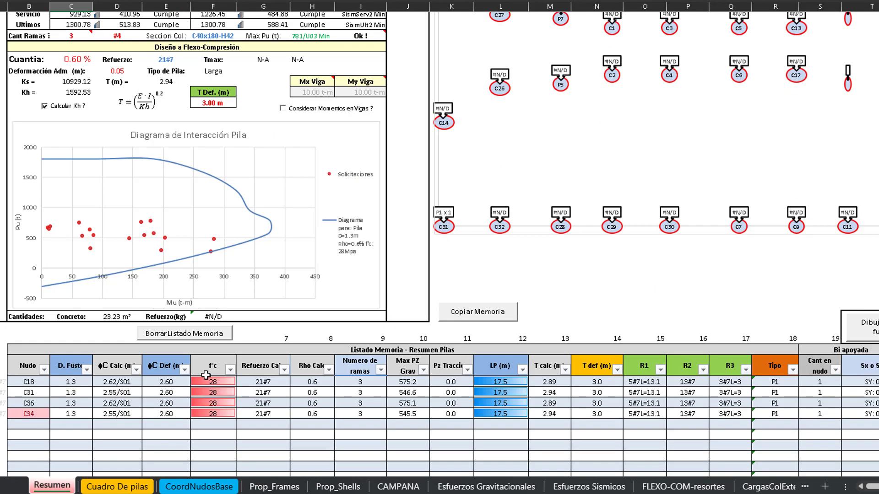
drag(875, 486, 878, 486)
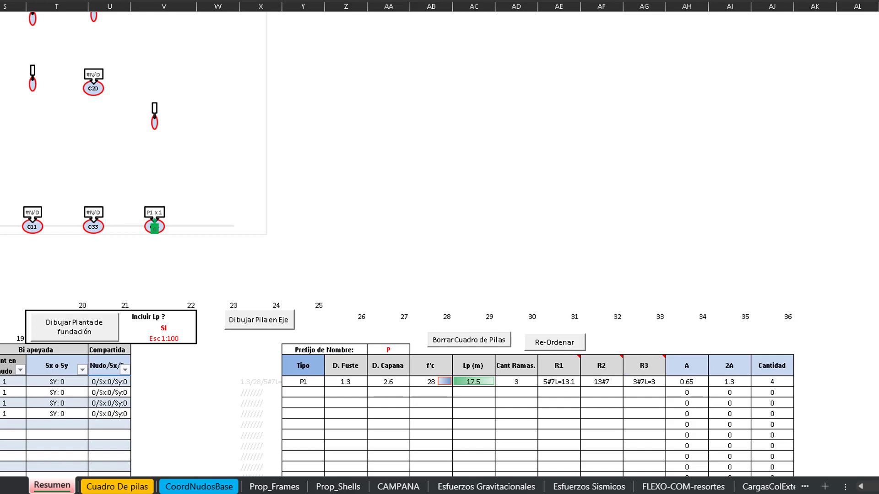
scroll(439, 247, right, 1)
scroll(439, 247, left, 2)
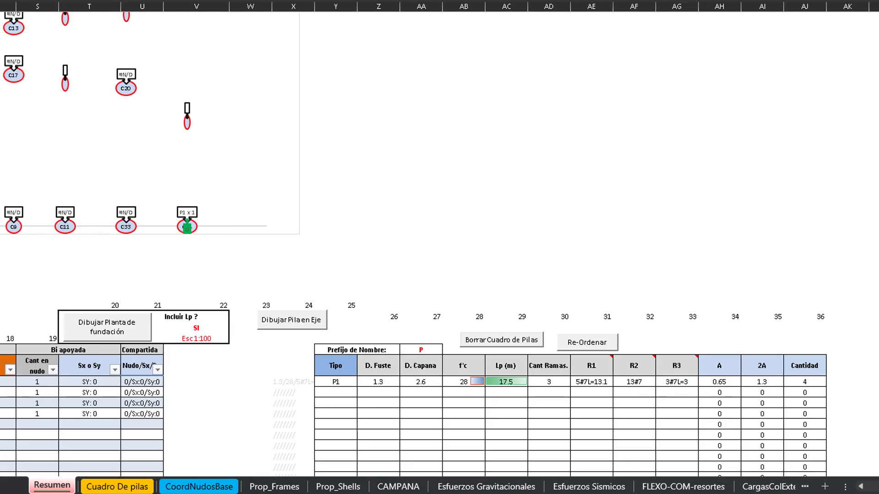